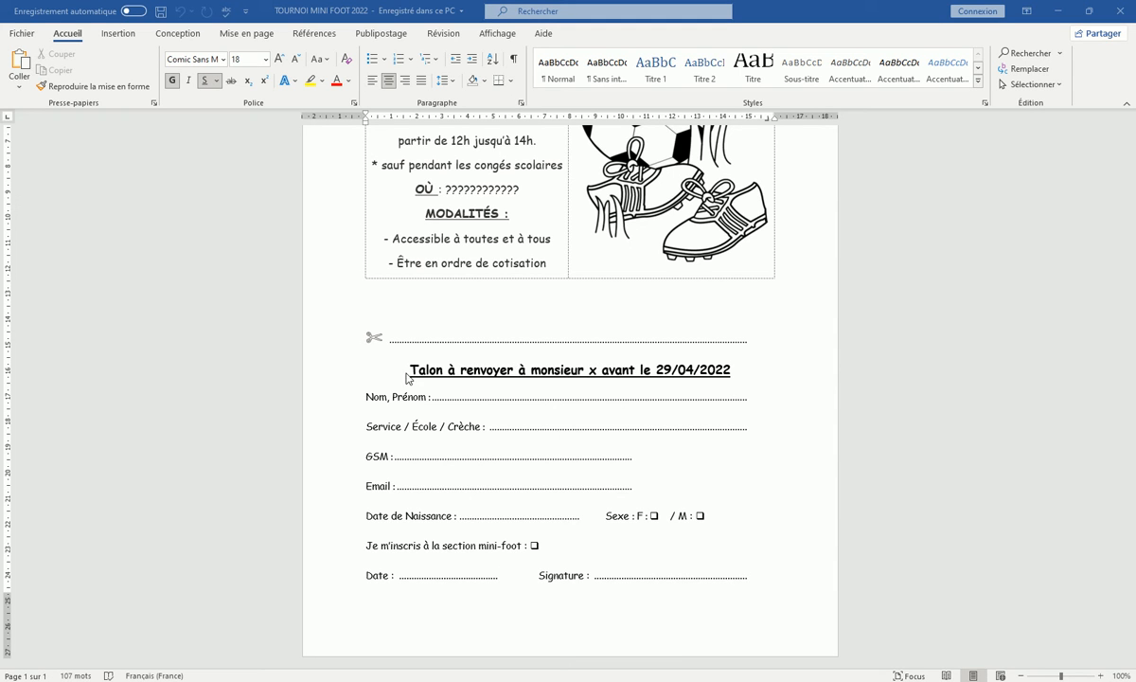
Step: Create a new blank document and bring the TOURNOI MINI FOOT 2022 document back into view
{"action": "left_click", "coordinate": [21, 36]}
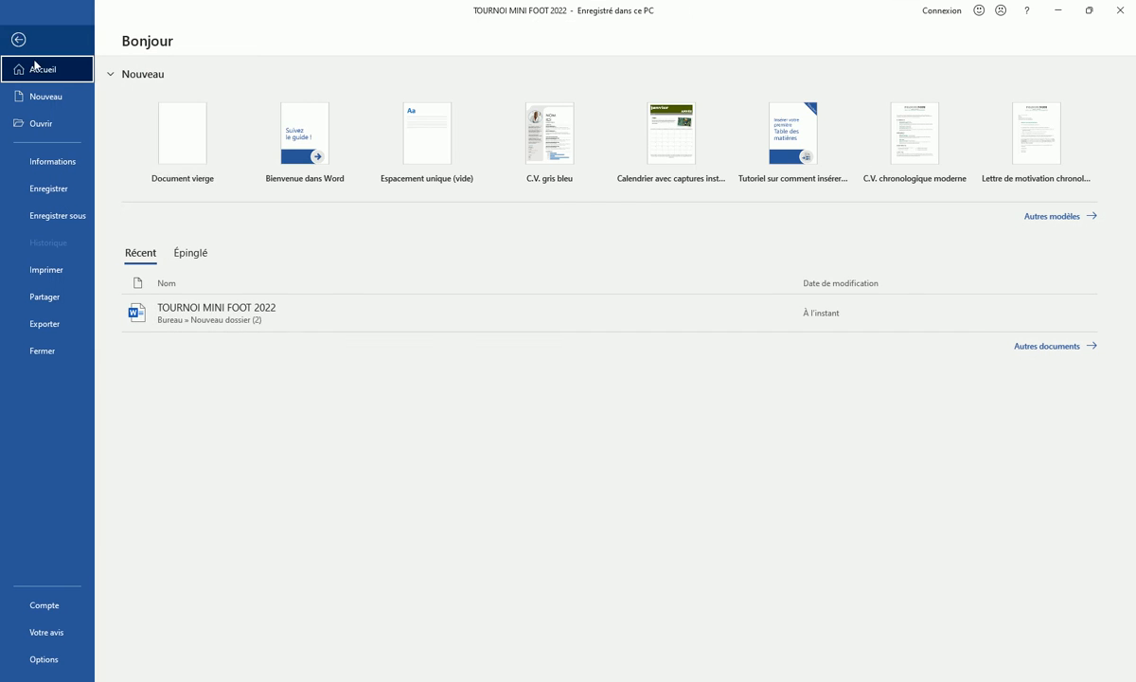
{"action": "left_click", "coordinate": [185, 147]}
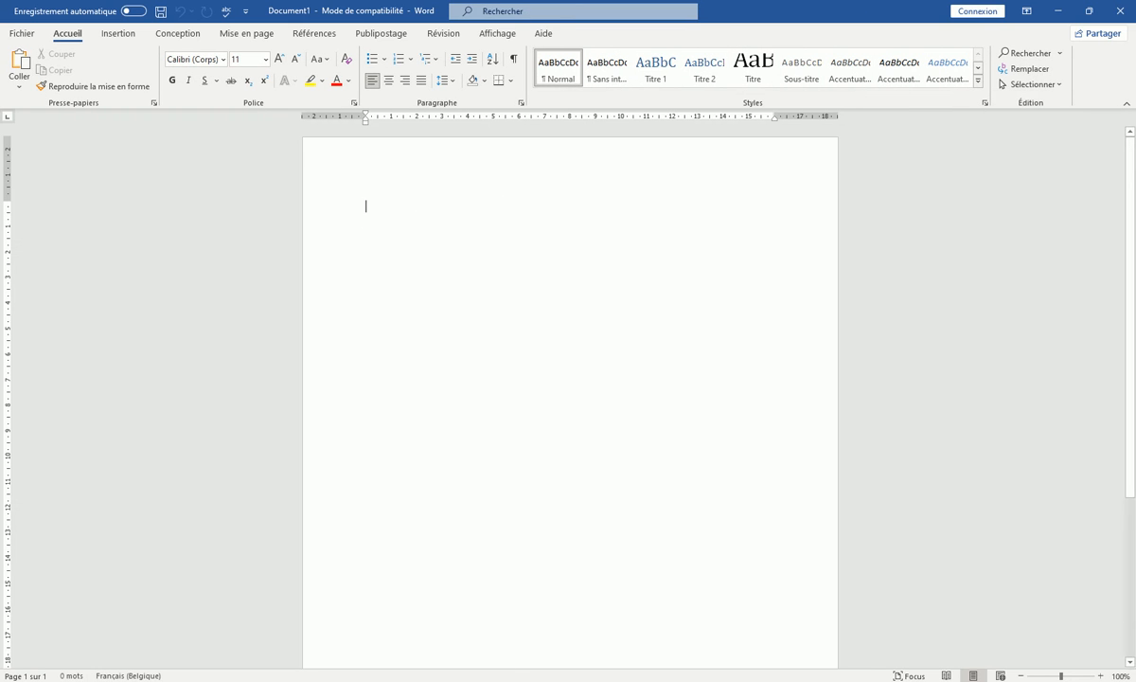
{"action": "left_click", "coordinate": [762, 596]}
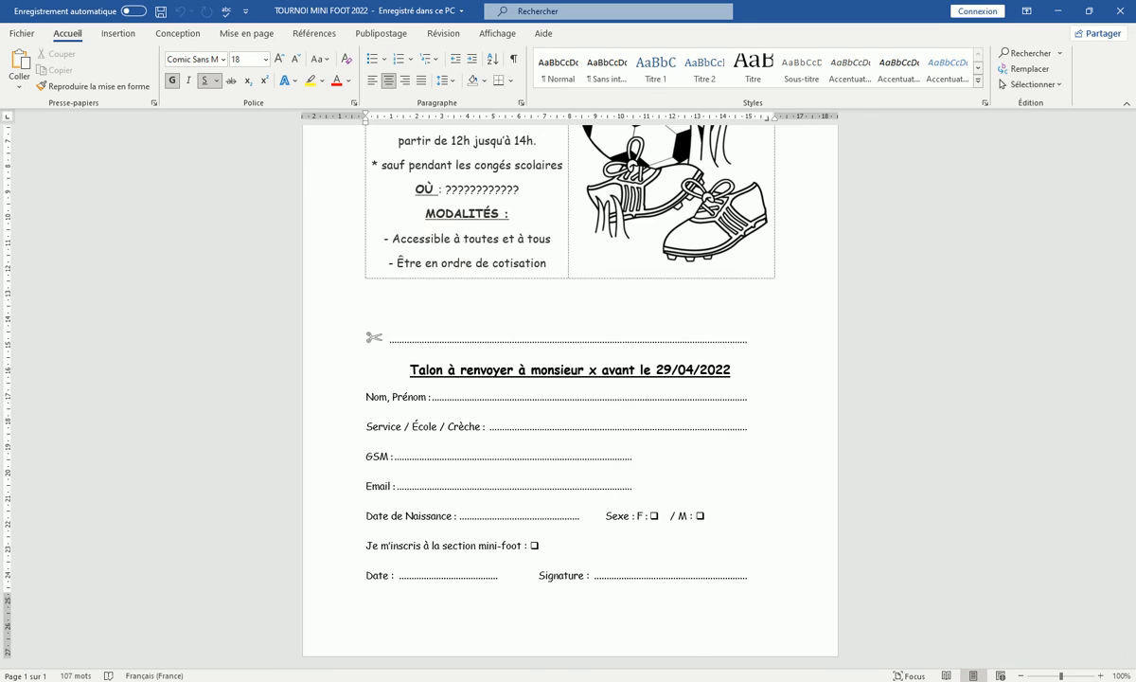
Step: Switch to the browser's character-encoding page and copy the white scissors symbol from its URL UTF-8 table row
{"action": "key", "text": "alt+Tab"}
{"action": "left_click", "coordinate": [242, 11]}
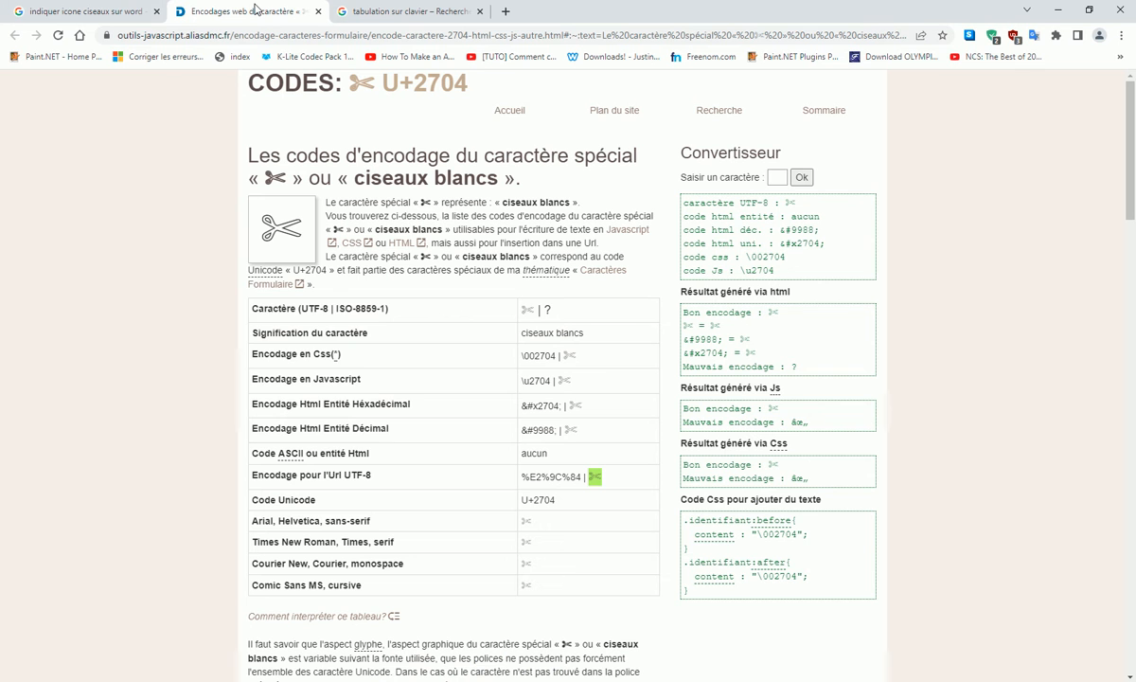
{"action": "double_click", "coordinate": [593, 476]}
{"action": "right_click", "coordinate": [597, 476]}
{"action": "left_click", "coordinate": [634, 488]}
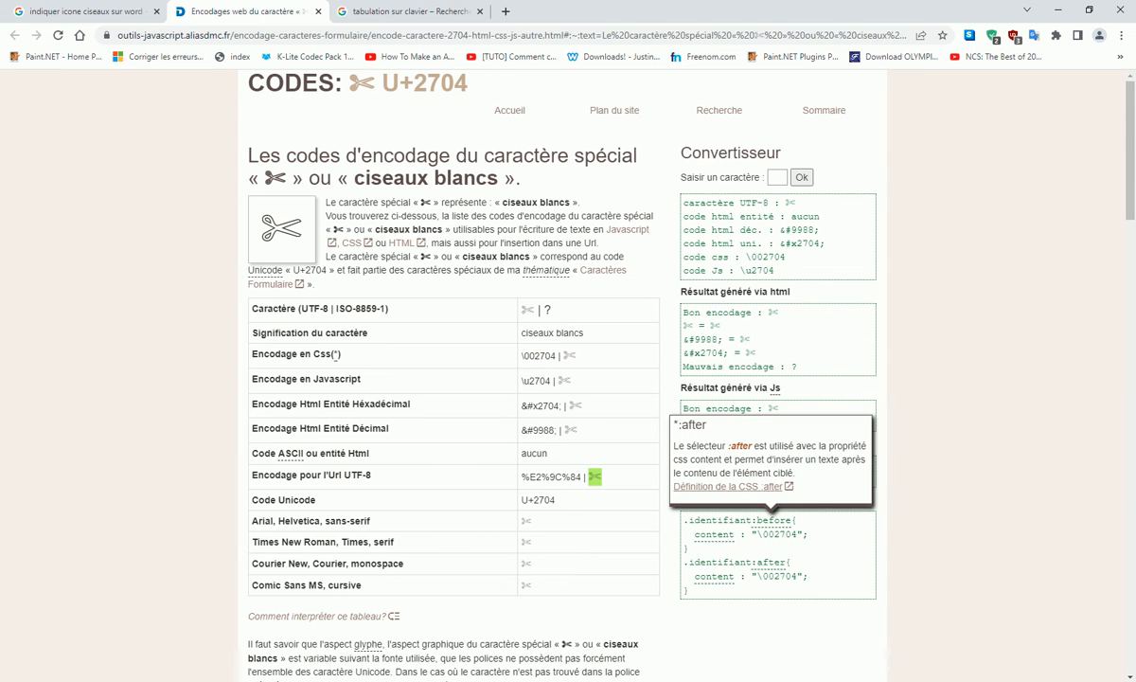
Step: Switch to Document1 in Word and paste the scissors symbol at the start of the page
{"action": "left_click", "coordinate": [876, 680]}
{"action": "left_click", "coordinate": [963, 649]}
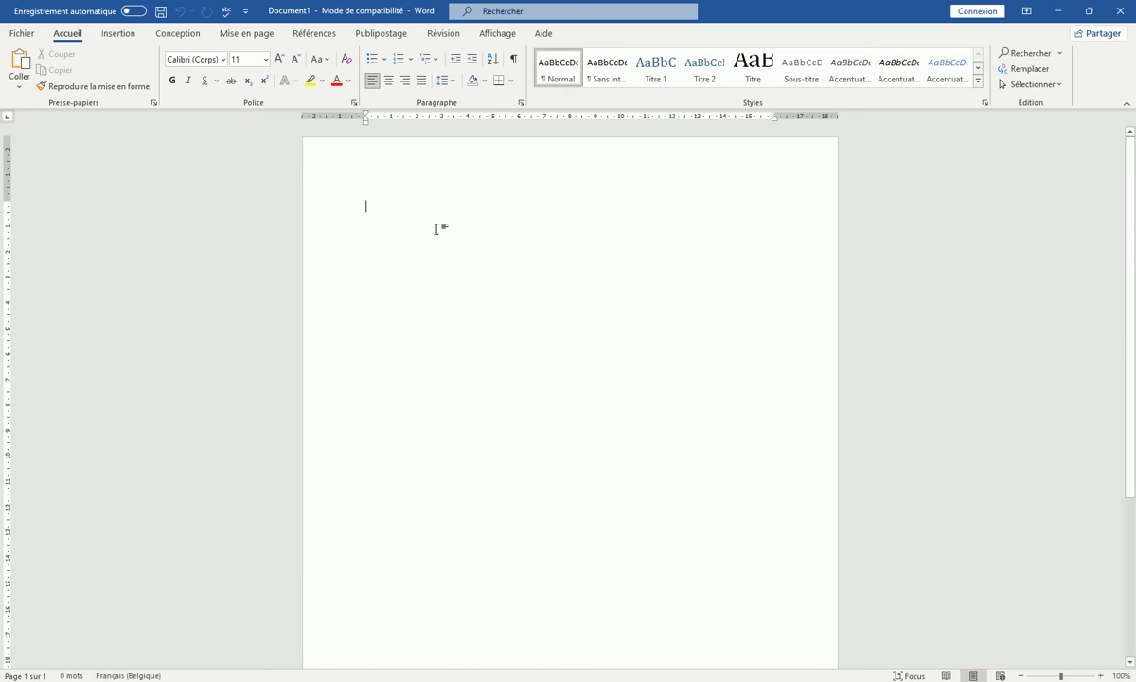
{"action": "key", "text": "ctrl+v"}
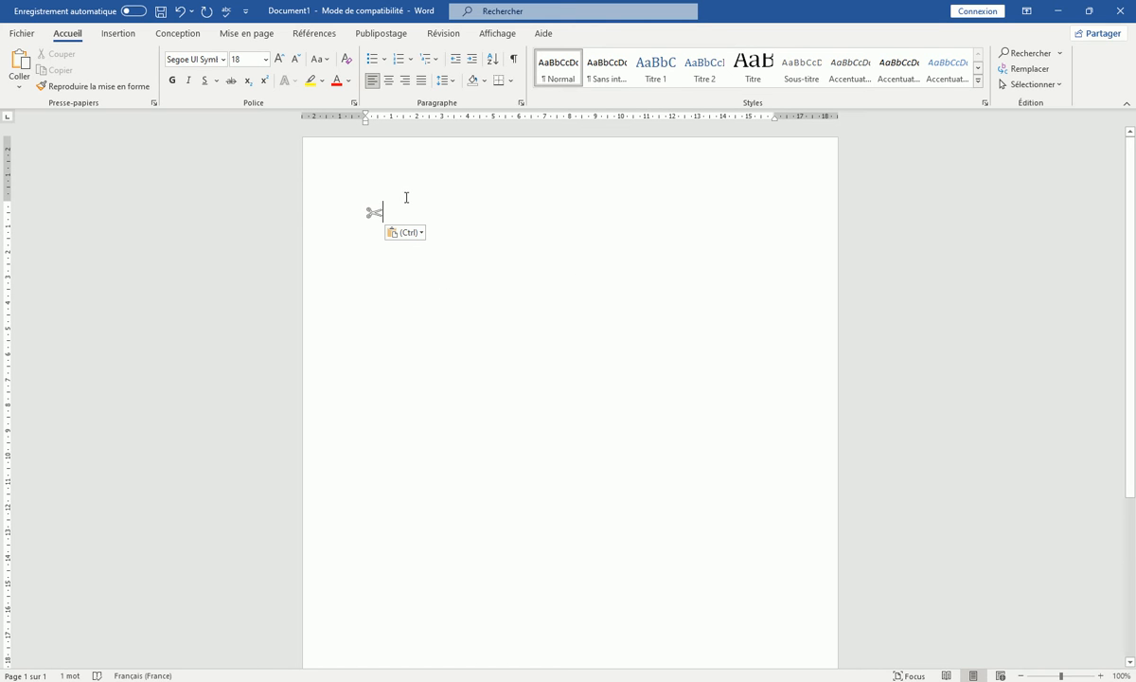
{"action": "key", "text": "Escape"}
{"action": "type", "text": "................................................................................."}
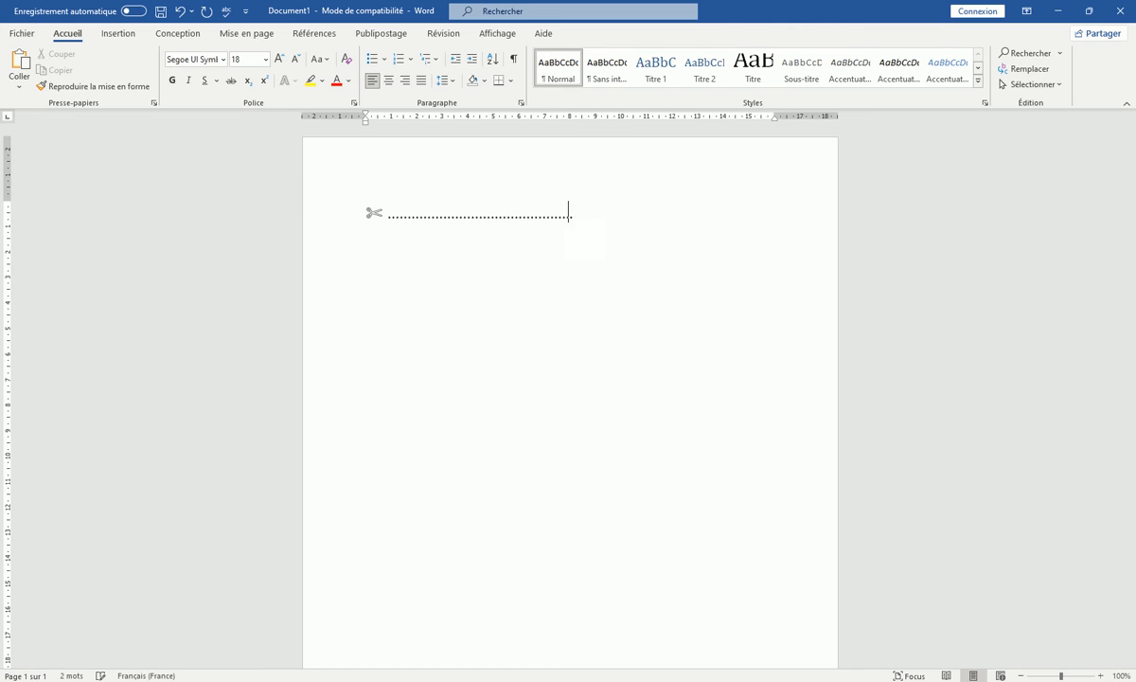
{"action": "key", "text": "BackSpace"}
{"action": "key", "text": "BackSpace"}
{"action": "key", "text": "BackSpace"}
{"action": "key", "text": "BackSpace"}
{"action": "key", "text": "BackSpace"}
{"action": "key", "text": "BackSpace"}
{"action": "key", "text": "BackSpace"}
{"action": "key", "text": "BackSpace"}
{"action": "key", "text": "BackSpace"}
{"action": "key", "text": "BackSpace"}
{"action": "key", "text": "BackSpace"}
{"action": "key", "text": "BackSpace"}
{"action": "key", "text": "BackSpace"}
{"action": "key", "text": "BackSpace"}
{"action": "key", "text": "BackSpace"}
{"action": "key", "text": "BackSpace"}
{"action": "key", "text": "BackSpace"}
{"action": "key", "text": "BackSpace"}
{"action": "key", "text": "BackSpace"}
{"action": "key", "text": "BackSpace"}
{"action": "key", "text": "BackSpace"}
{"action": "key", "text": "BackSpace"}
{"action": "key", "text": "BackSpace"}
{"action": "key", "text": "BackSpace"}
{"action": "key", "text": "BackSpace"}
{"action": "key", "text": "BackSpace"}
{"action": "key", "text": "BackSpace"}
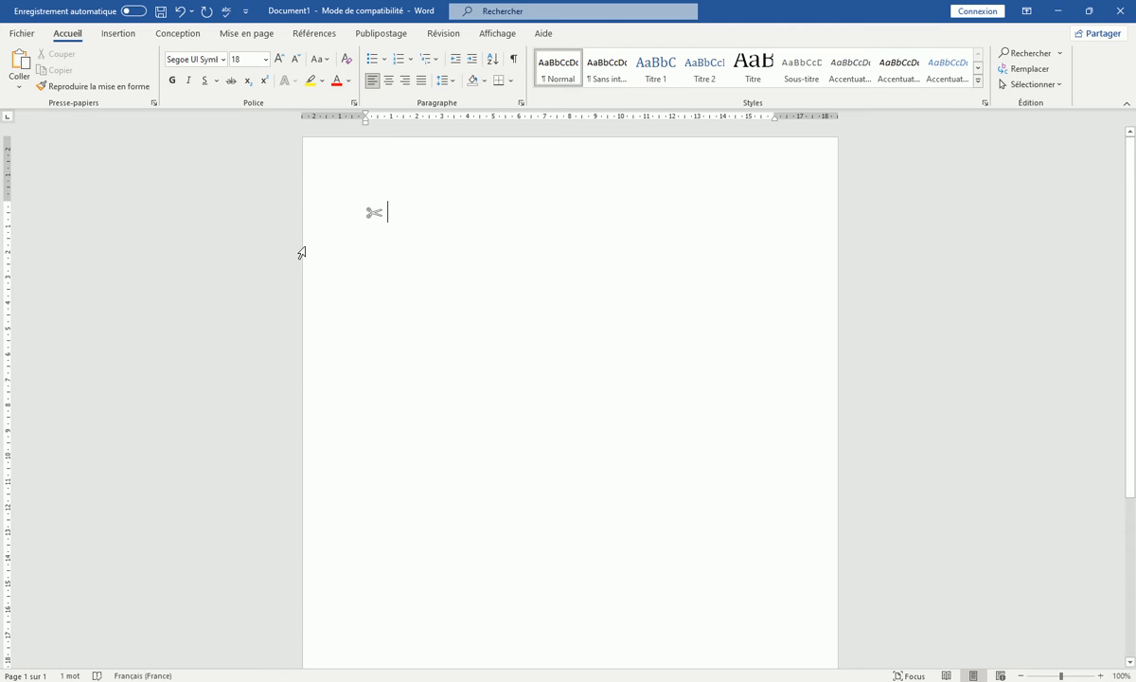
Step: Set a right-aligned tab stop at 15 cm with dotted leader style 2 on the scissors line
{"action": "left_click", "coordinate": [8, 117]}
{"action": "double_click", "coordinate": [749, 118]}
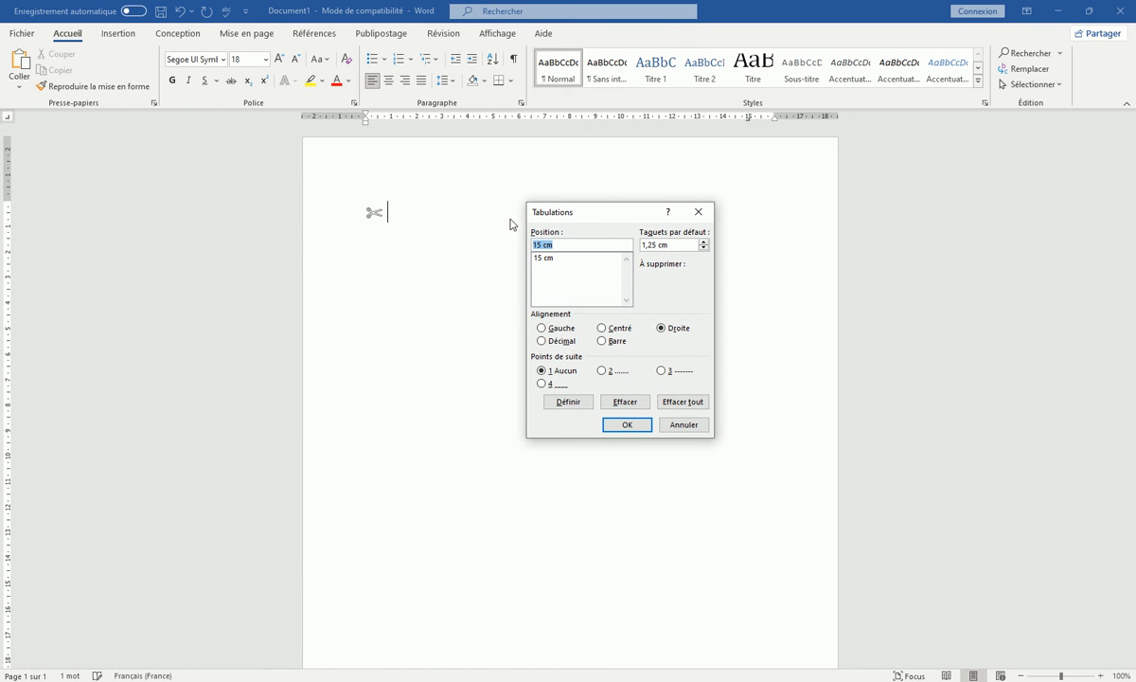
{"action": "left_click", "coordinate": [547, 260]}
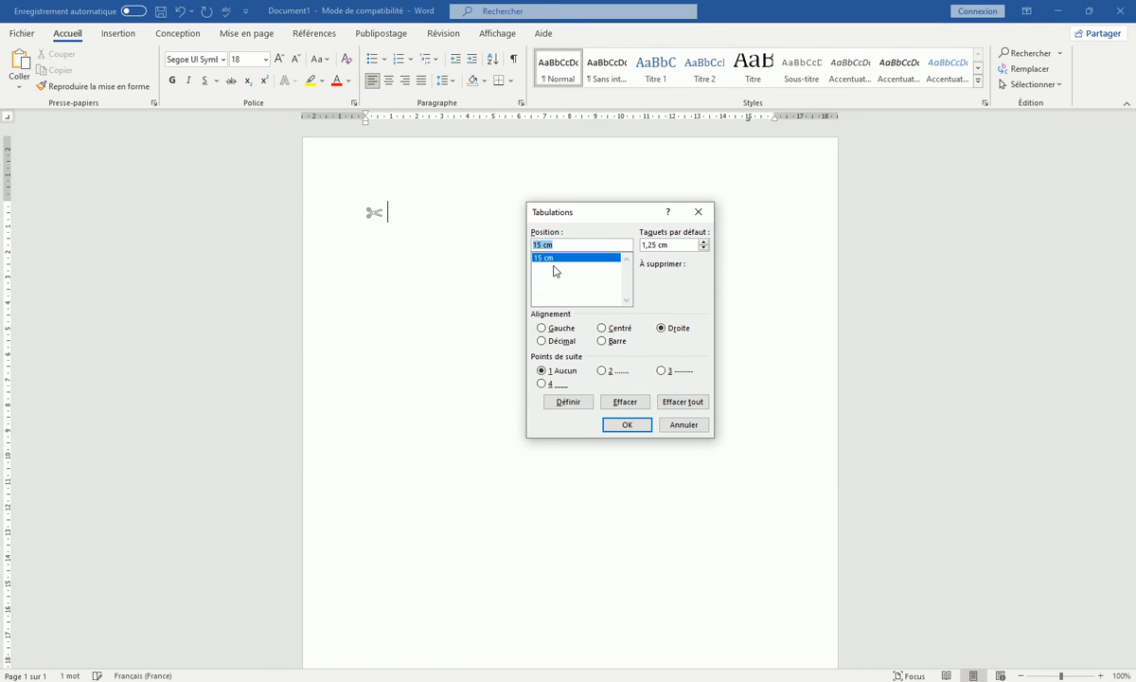
{"action": "left_click", "coordinate": [602, 371]}
{"action": "left_click", "coordinate": [627, 425]}
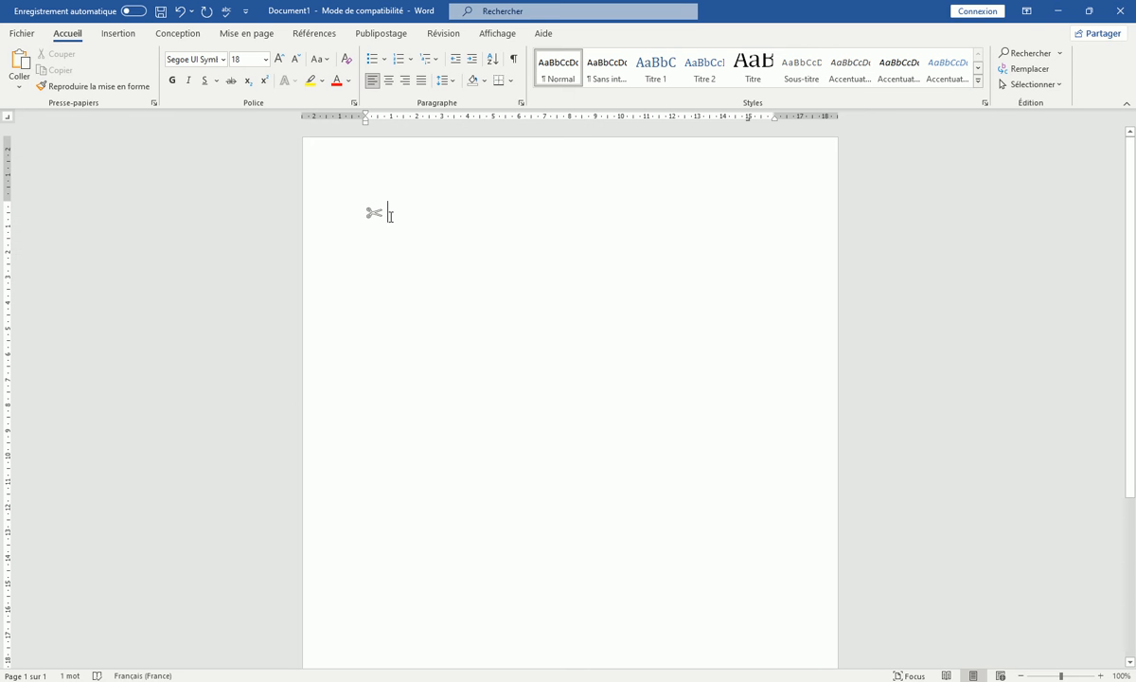
Step: Look at the browser's image results for "tabulation sur clavier" and return to Document1 in Word
{"action": "left_click", "coordinate": [417, 681]}
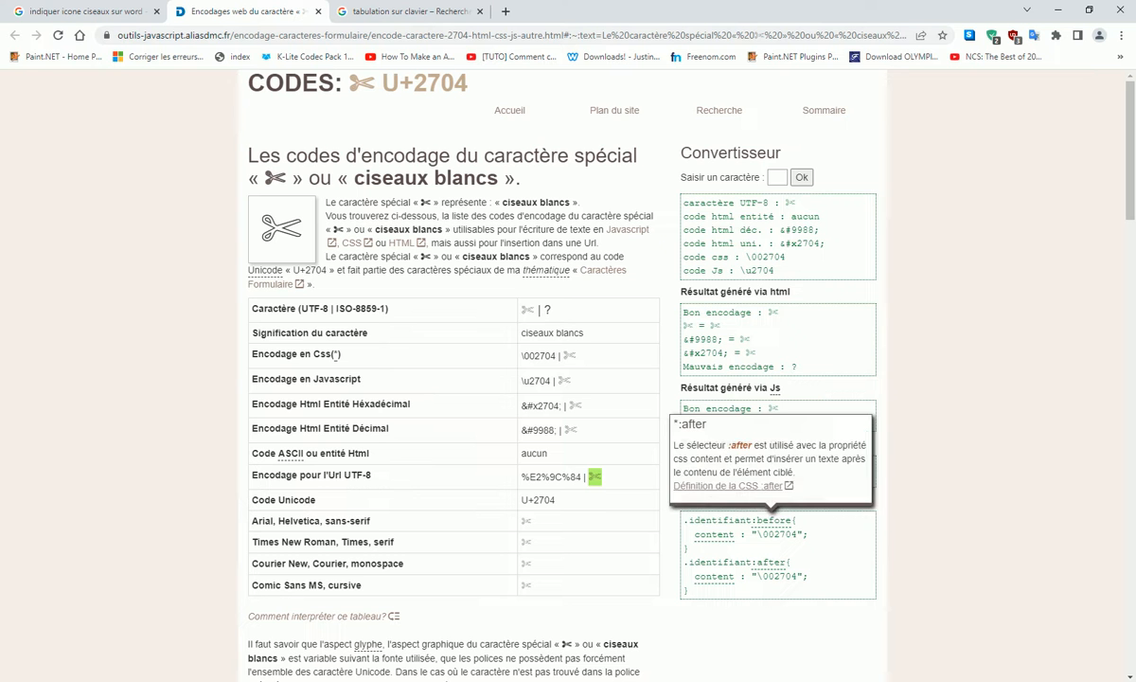
{"action": "left_click", "coordinate": [418, 9]}
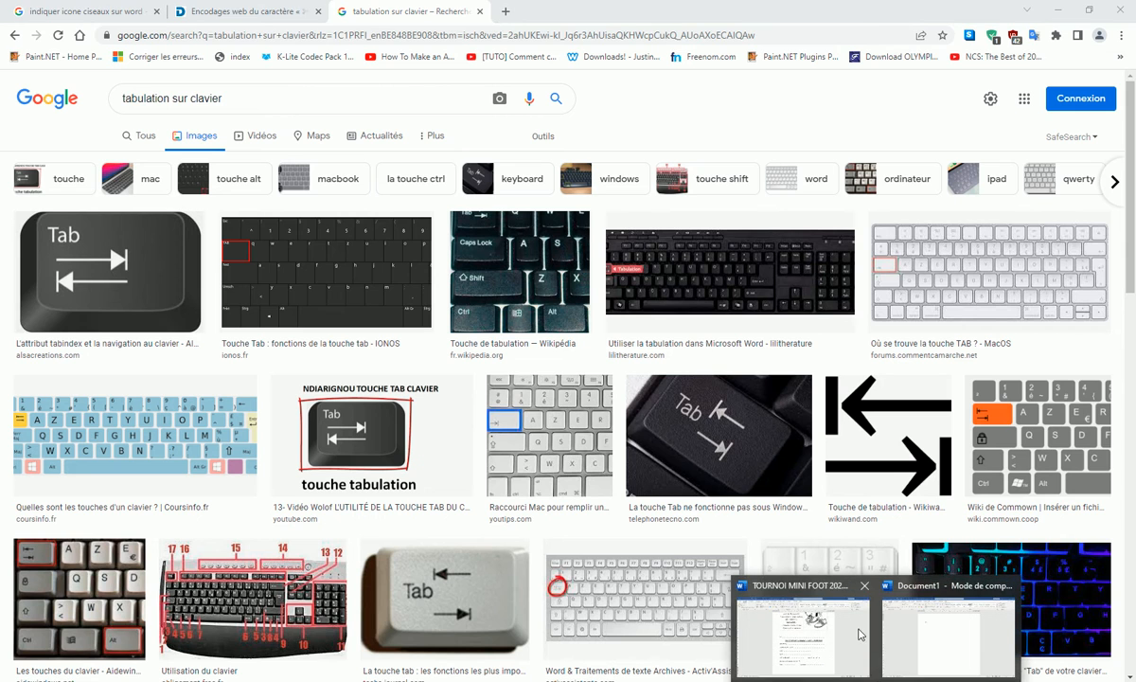
{"action": "left_click", "coordinate": [890, 601]}
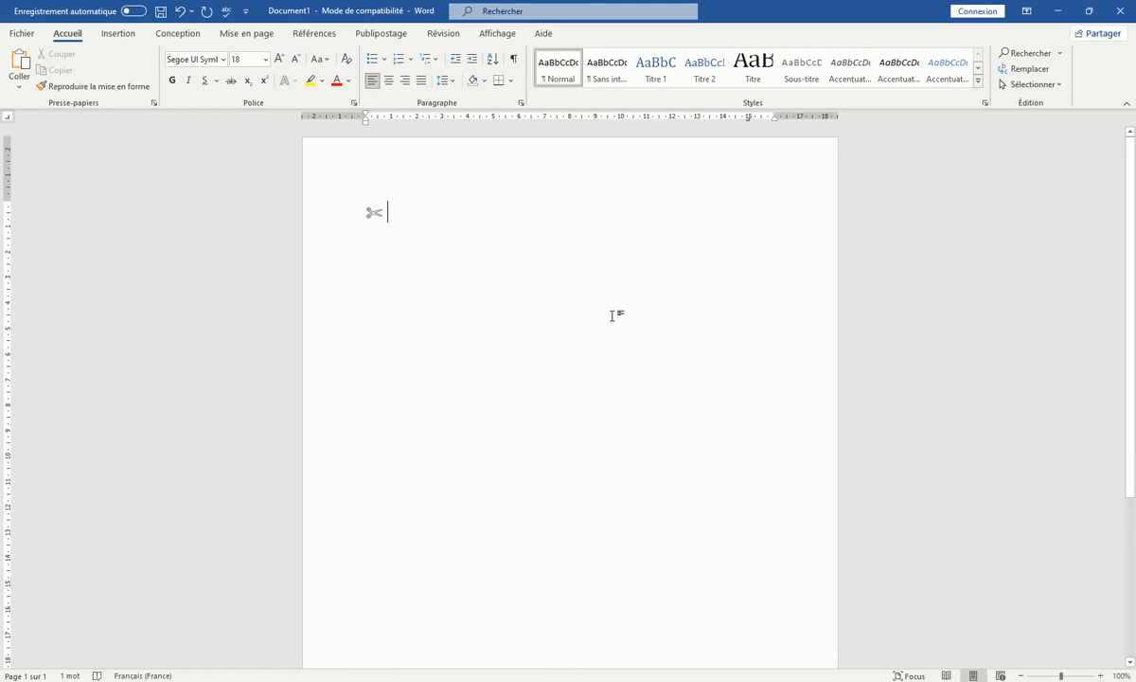
Step: Insert the dotted leader from the scissors symbol to the 15 cm tab stop and start a new paragraph
{"action": "key", "text": "Tab"}
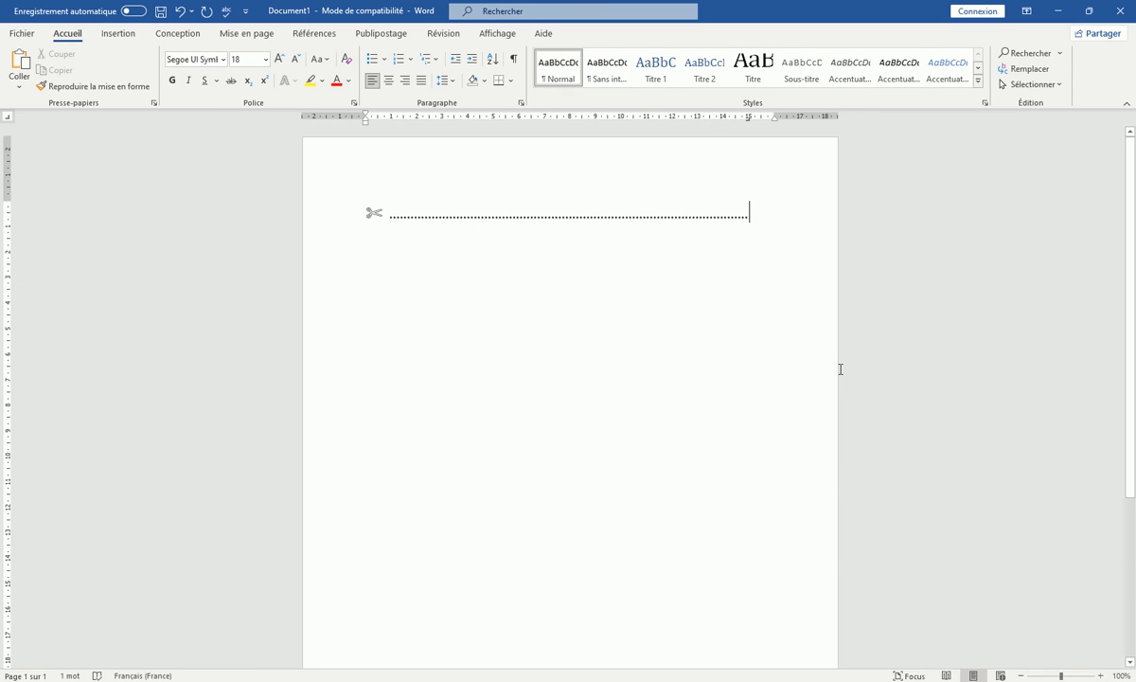
{"action": "key", "text": "Return"}
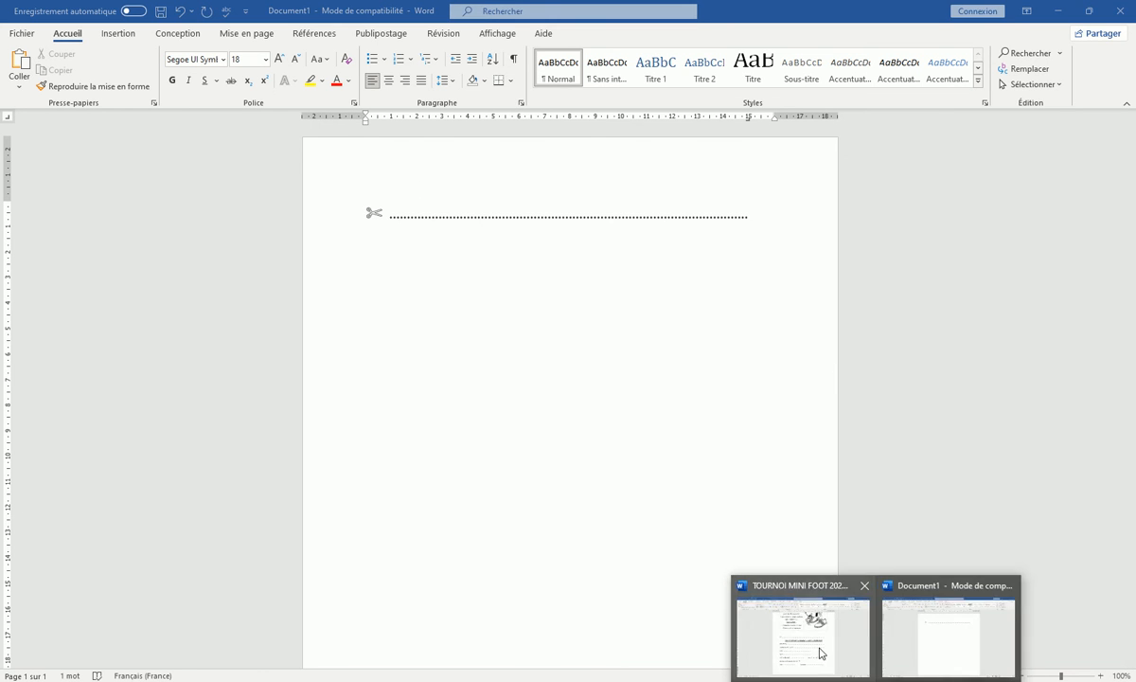
Step: Copy the heading "Talon à renvoyer à monsieur x avant le 29/04/2022" from TOURNOI MINI FOOT 2022 and paste it below the cut line in Document1
{"action": "left_click", "coordinate": [803, 630]}
{"action": "left_click_drag", "start_coordinate": [408, 369], "coordinate": [729, 369]}
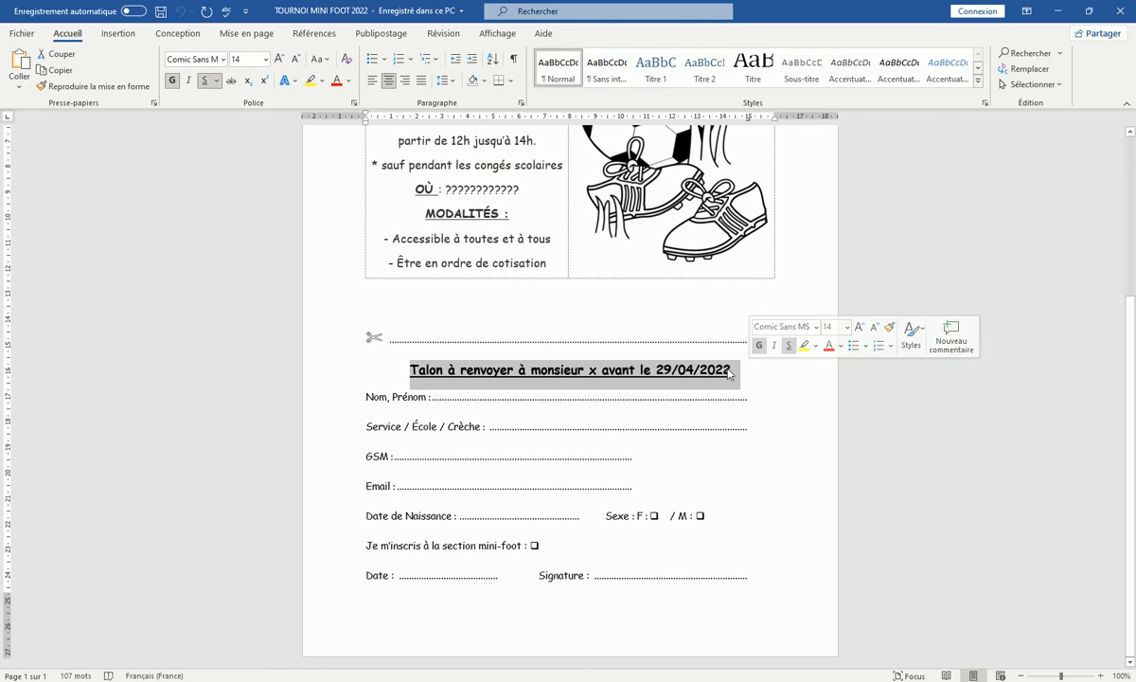
{"action": "right_click", "coordinate": [730, 369]}
{"action": "left_click", "coordinate": [754, 399]}
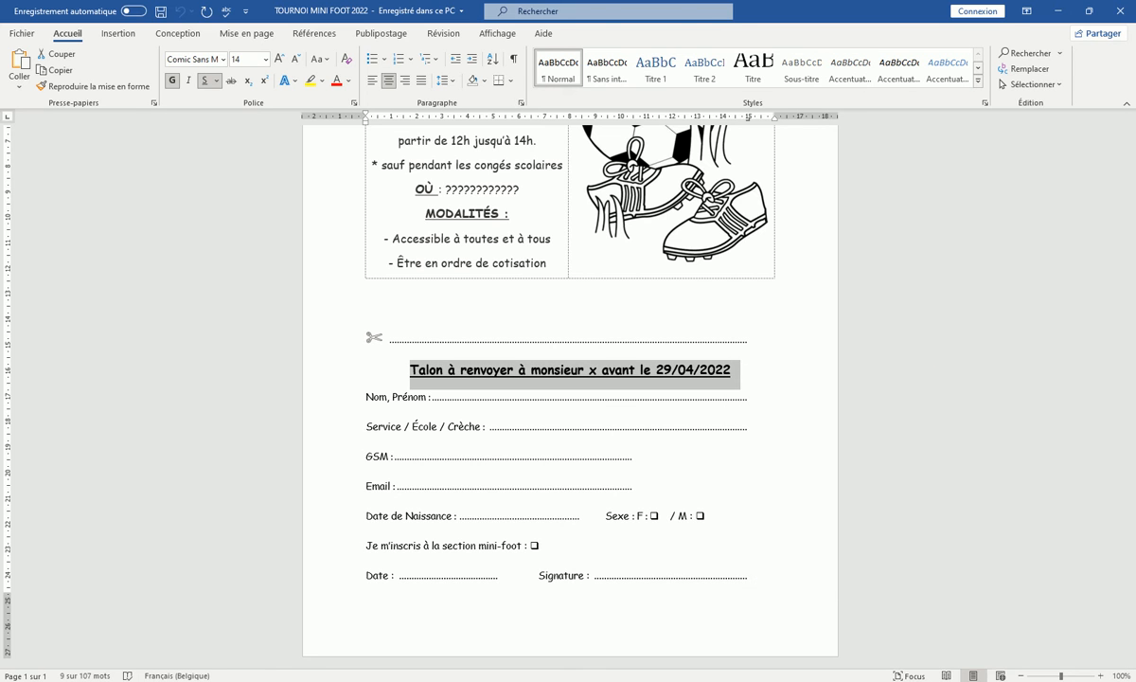
{"action": "left_click", "coordinate": [917, 660]}
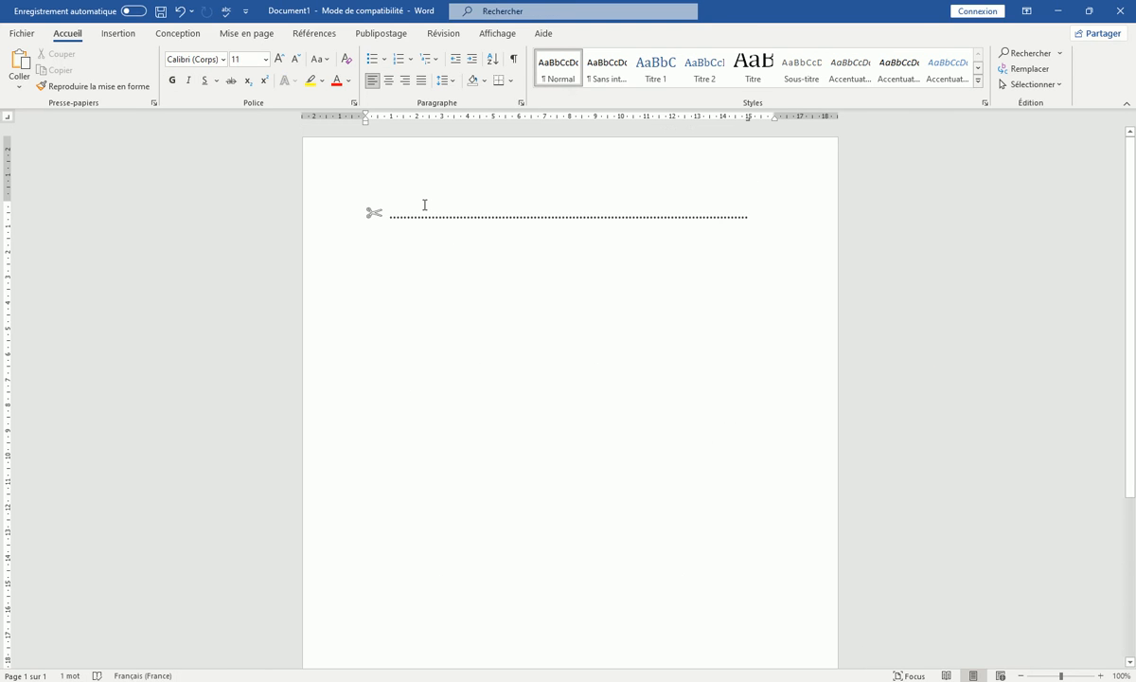
{"action": "key", "text": "ctrl+v"}
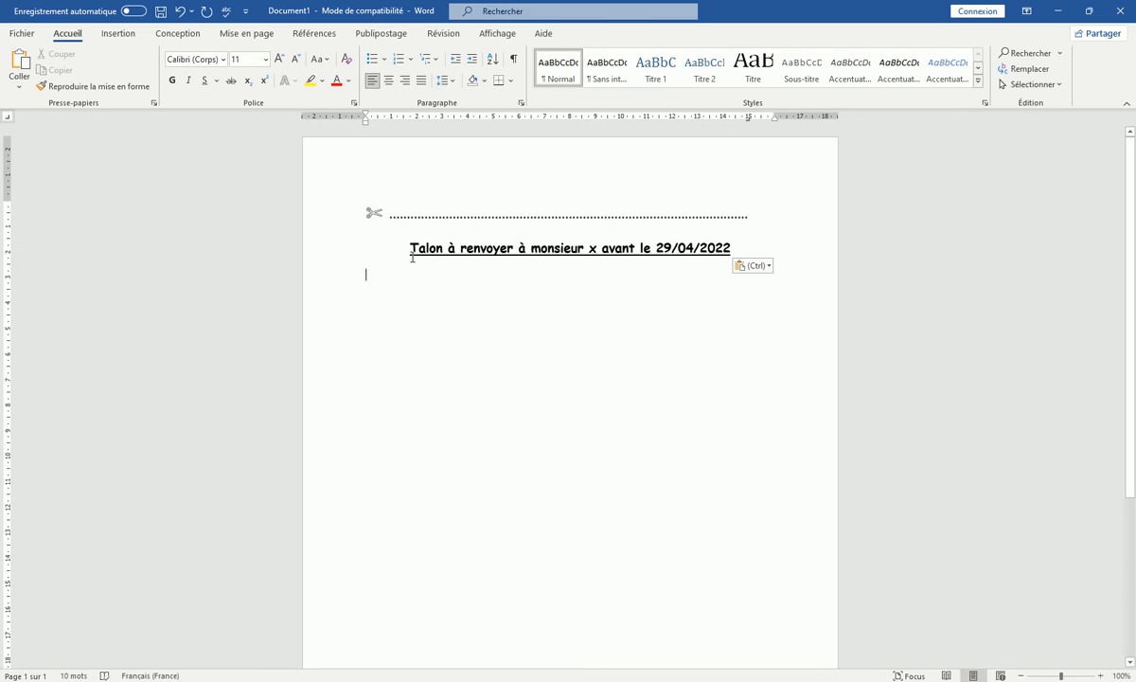
Step: Try left, right and justified alignment on the pasted heading and set it back to centred
{"action": "left_click_drag", "start_coordinate": [410, 248], "coordinate": [731, 249]}
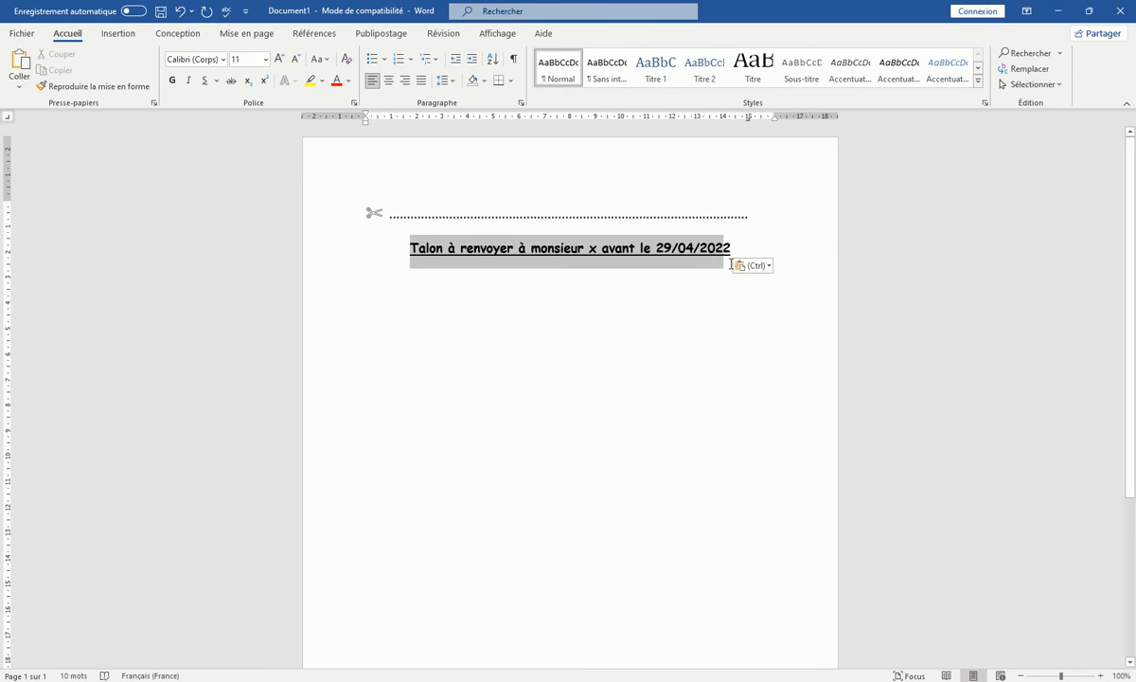
{"action": "left_click", "coordinate": [372, 82]}
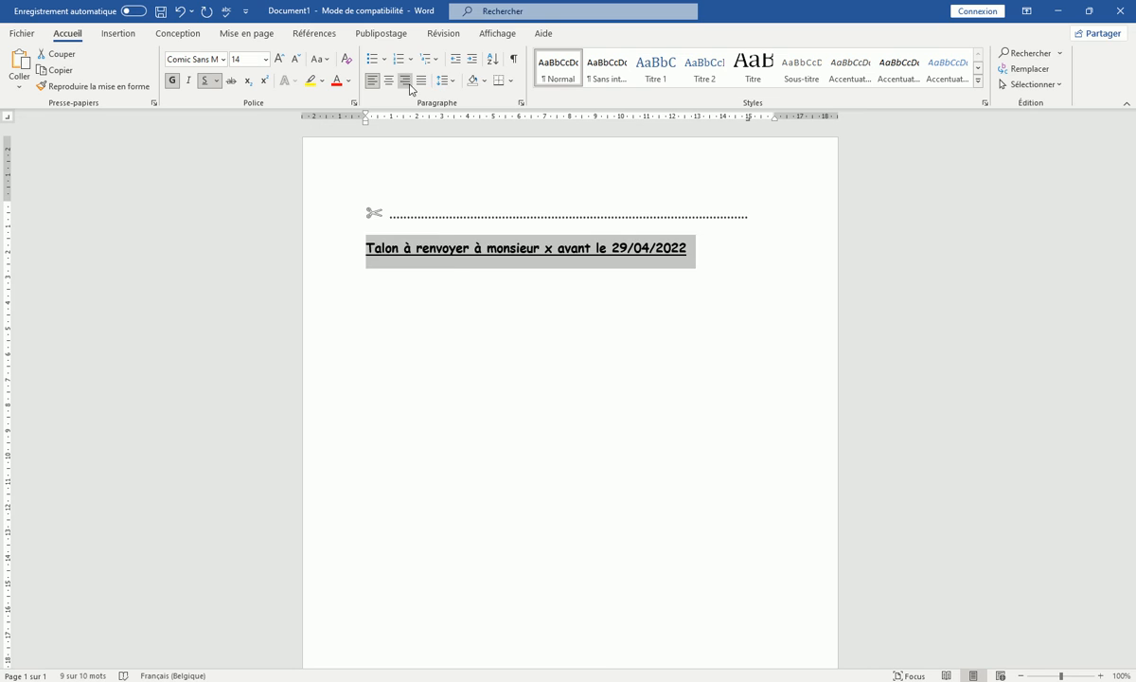
{"action": "left_click", "coordinate": [405, 81]}
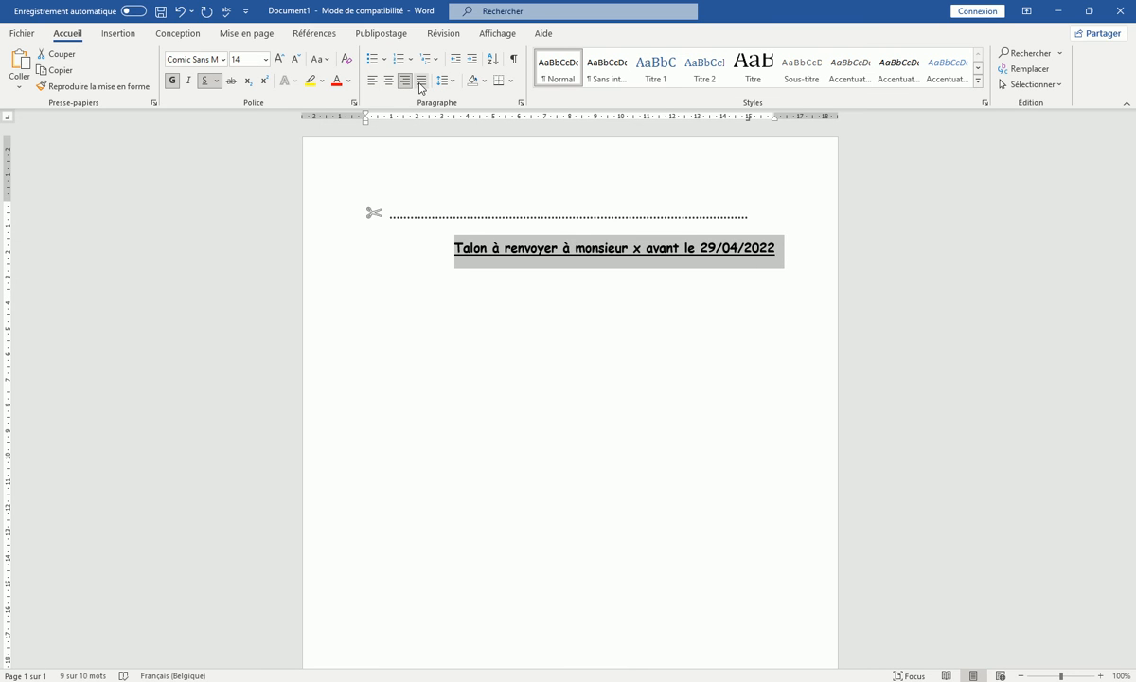
{"action": "left_click", "coordinate": [421, 82]}
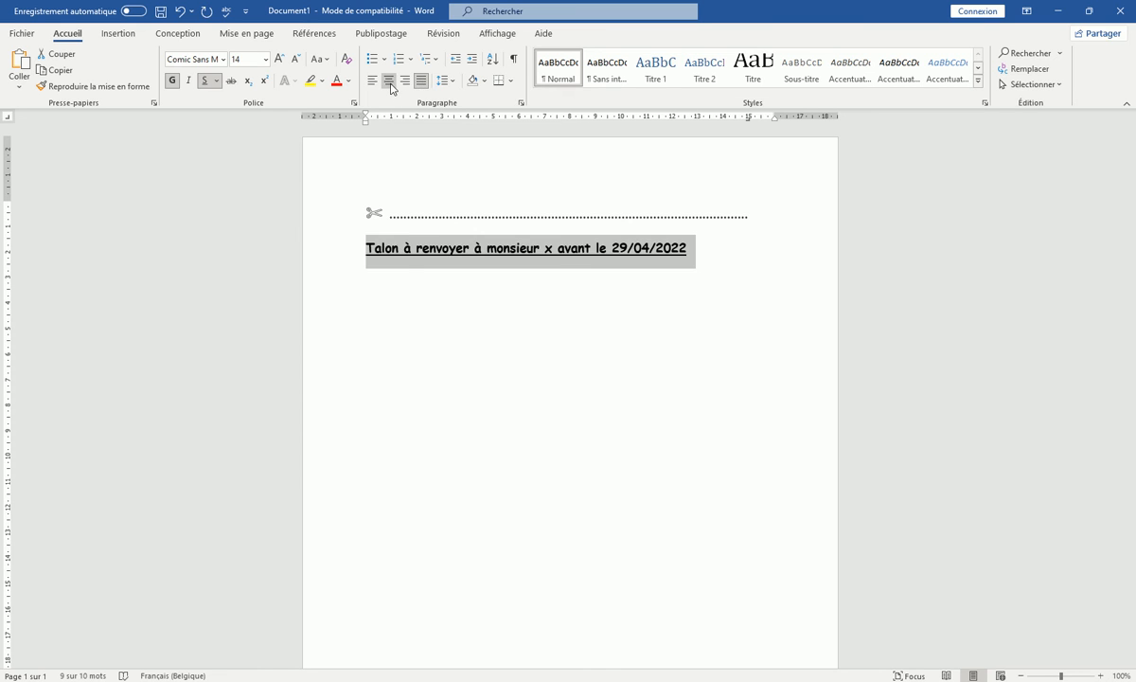
{"action": "left_click", "coordinate": [389, 81]}
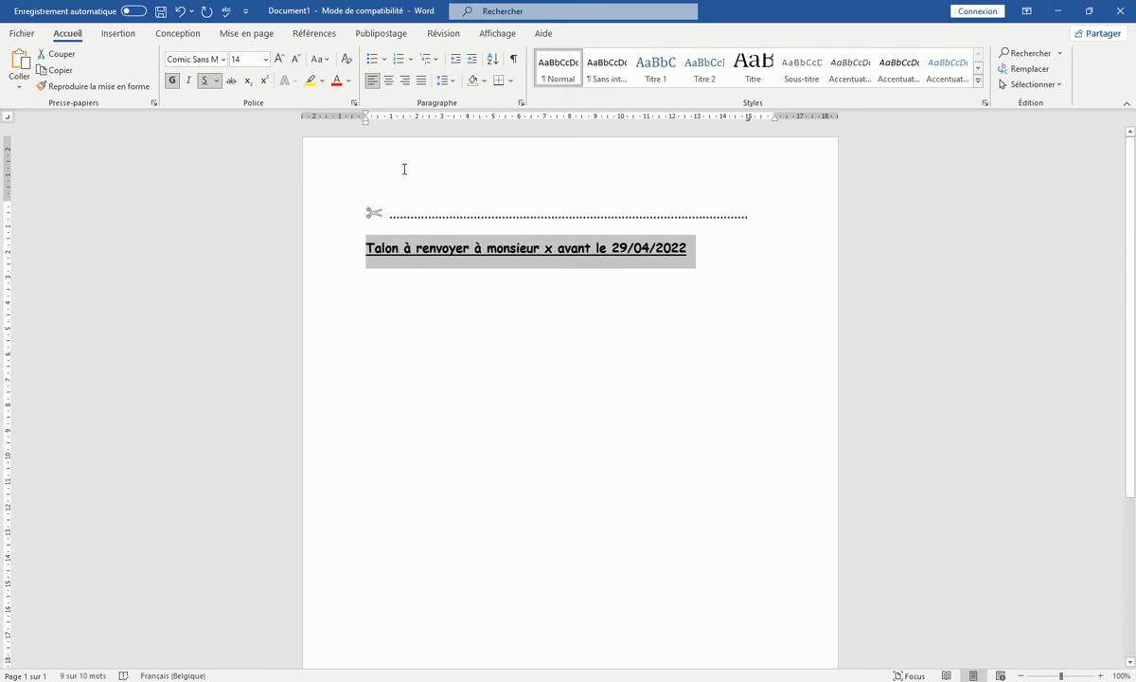
Step: Add a left-aligned line reading "Nom,Prénom :" below the heading
{"action": "left_click", "coordinate": [736, 251]}
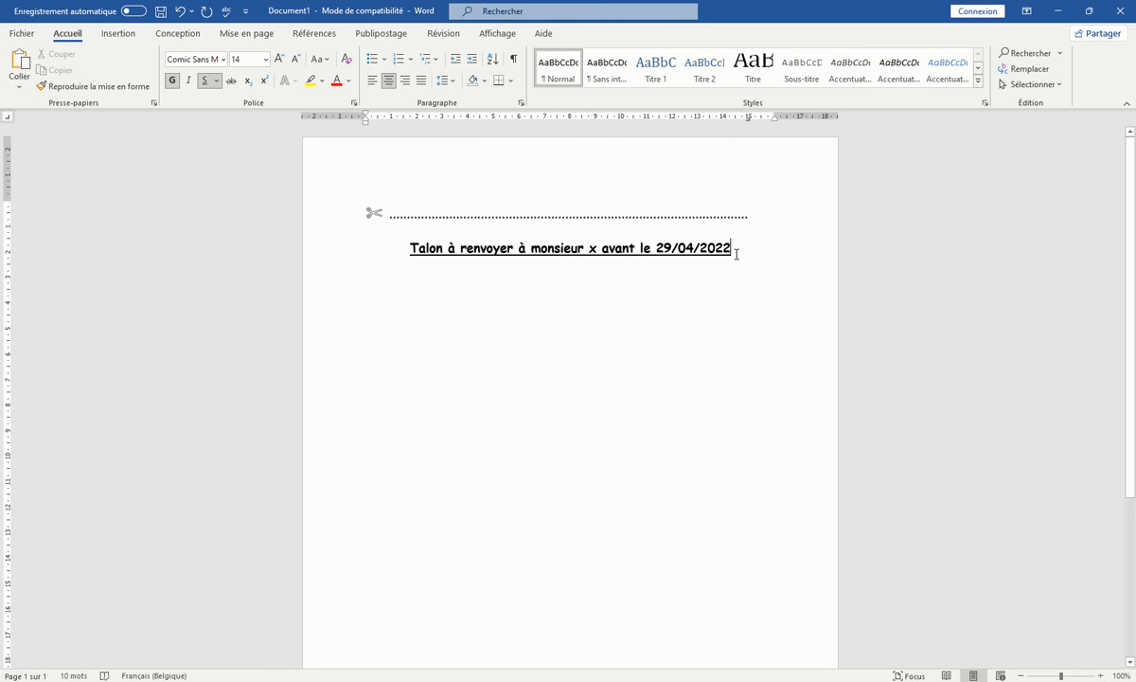
{"action": "key", "text": "Return"}
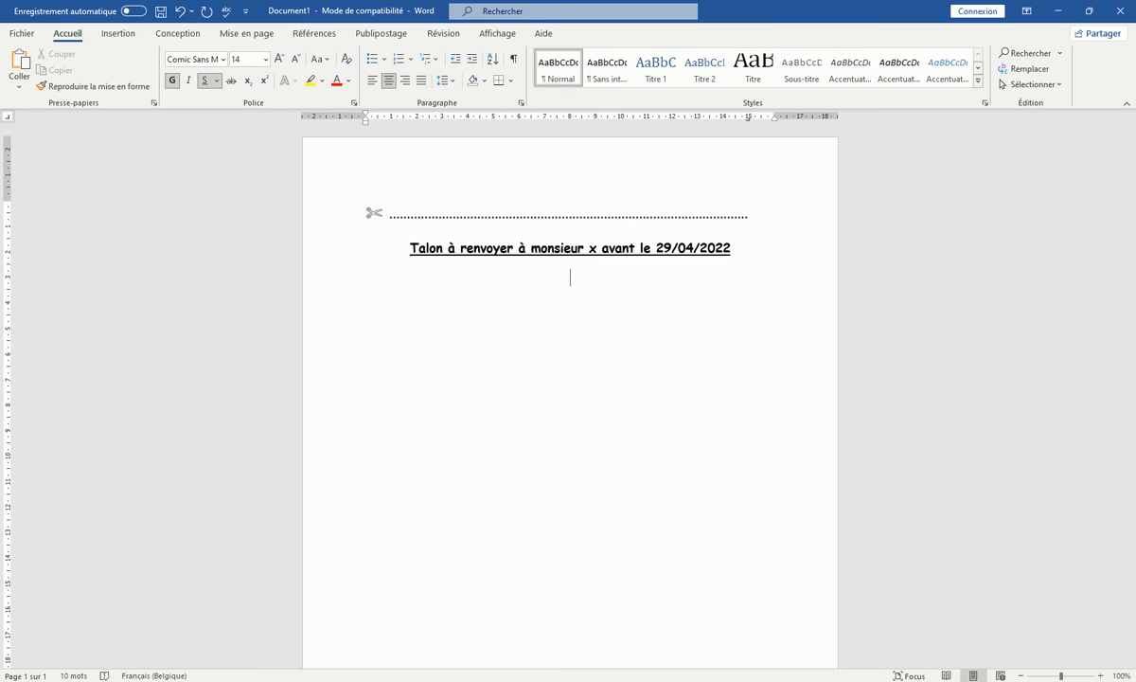
{"action": "left_click", "coordinate": [372, 81]}
{"action": "type", "text": "Nom,Prénom :"}
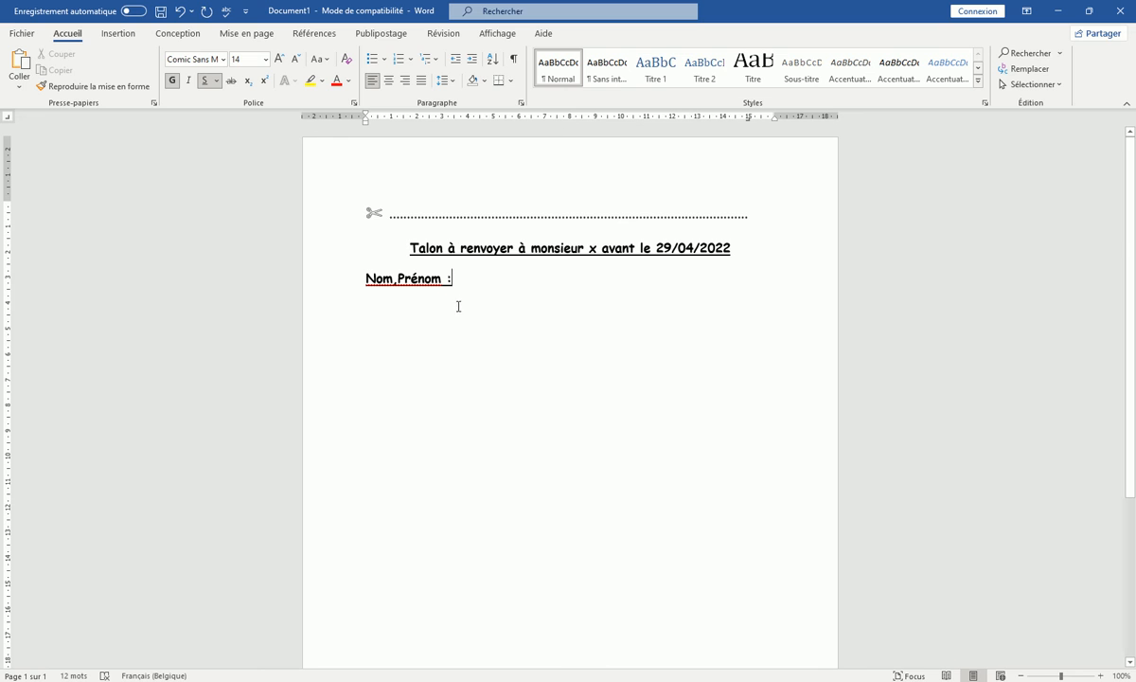
Step: Remove underline and bold from the "Nom,Prénom :" line and set its font size to 11
{"action": "left_click_drag", "start_coordinate": [457, 280], "coordinate": [364, 280]}
{"action": "left_click", "coordinate": [205, 81]}
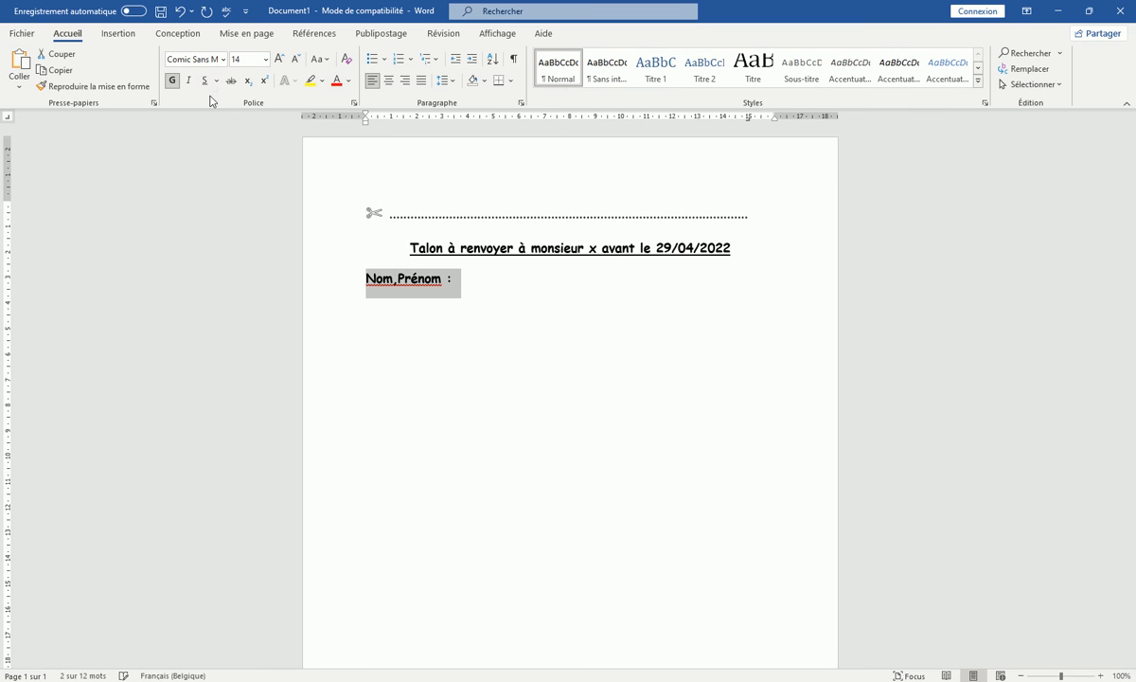
{"action": "left_click", "coordinate": [173, 81]}
{"action": "left_click", "coordinate": [265, 58]}
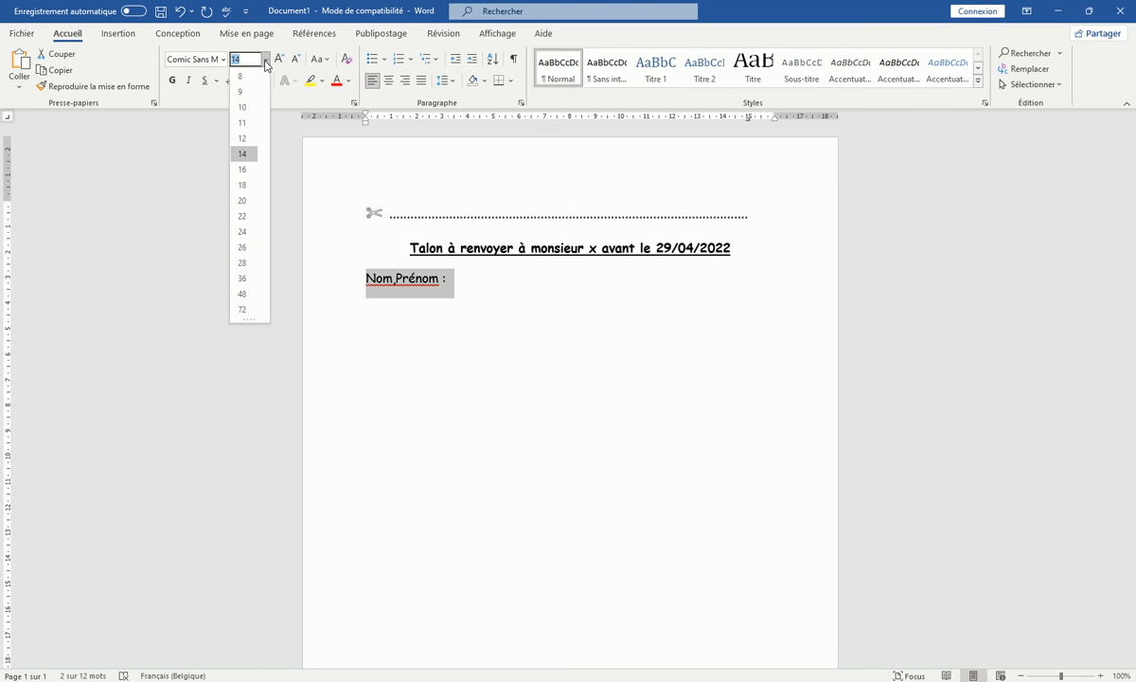
{"action": "left_click", "coordinate": [252, 123]}
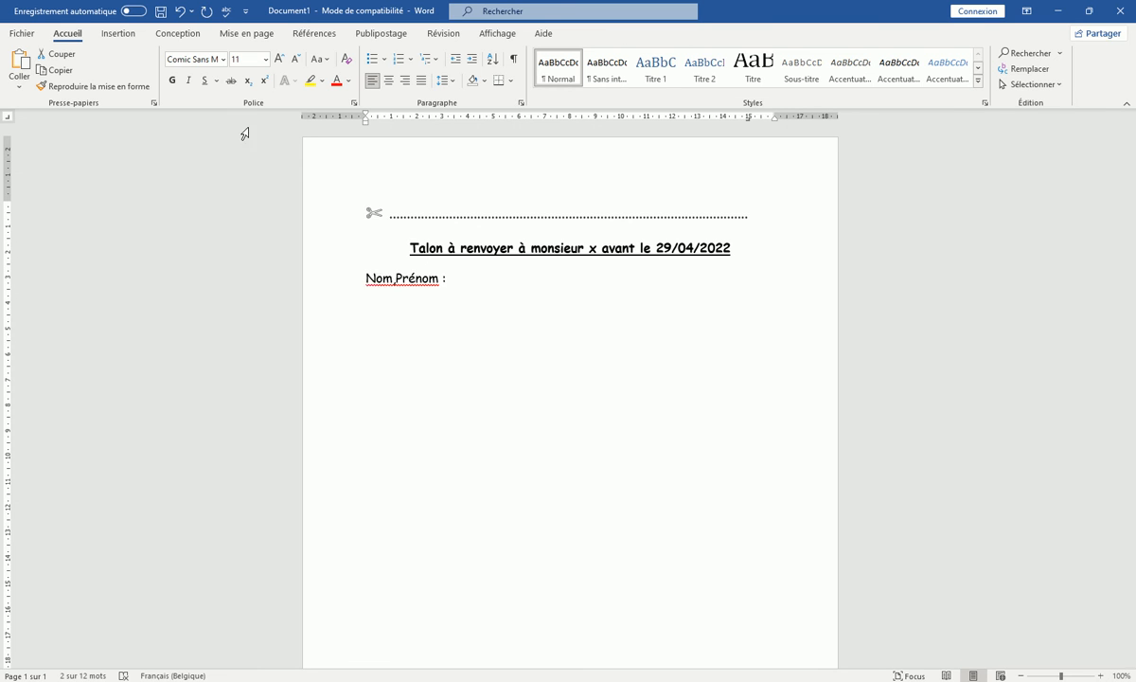
Step: Correct the missing space so that the label reads "Nom, Prénom :"
{"action": "left_click", "coordinate": [403, 294]}
{"action": "left_click_drag", "start_coordinate": [366, 275], "coordinate": [424, 276]}
{"action": "right_click", "coordinate": [422, 281]}
{"action": "left_click", "coordinate": [267, 292]}
Step: Insert a dotted leader after "Nom, Prénom :" reaching the 15 cm tab stop
{"action": "left_click", "coordinate": [456, 319]}
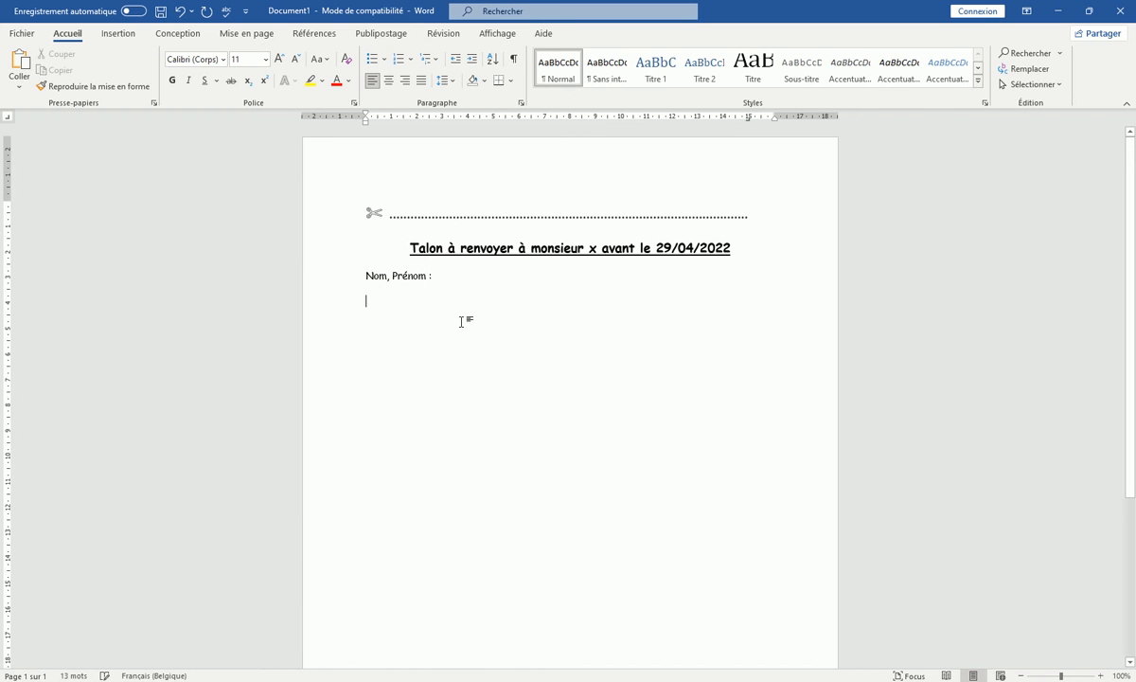
{"action": "left_click", "coordinate": [442, 279]}
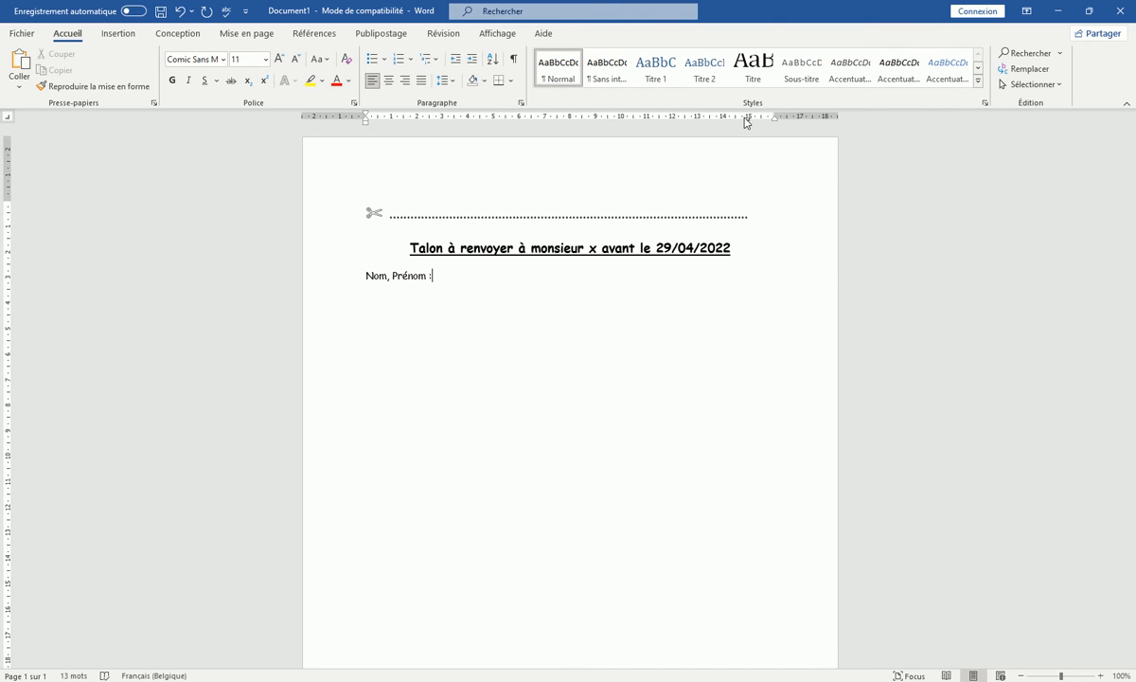
{"action": "key", "text": "Tab"}
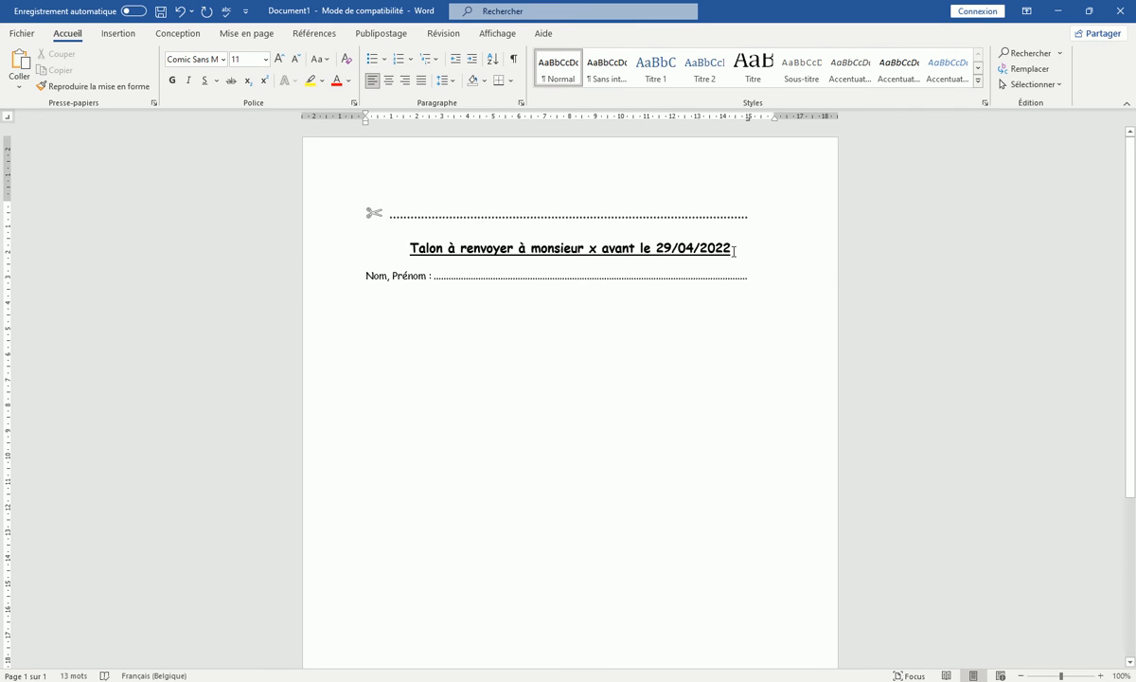
Step: Insert a blank line between the heading and the "Nom, Prénom :" line
{"action": "left_click", "coordinate": [735, 251]}
{"action": "key", "text": "Return"}
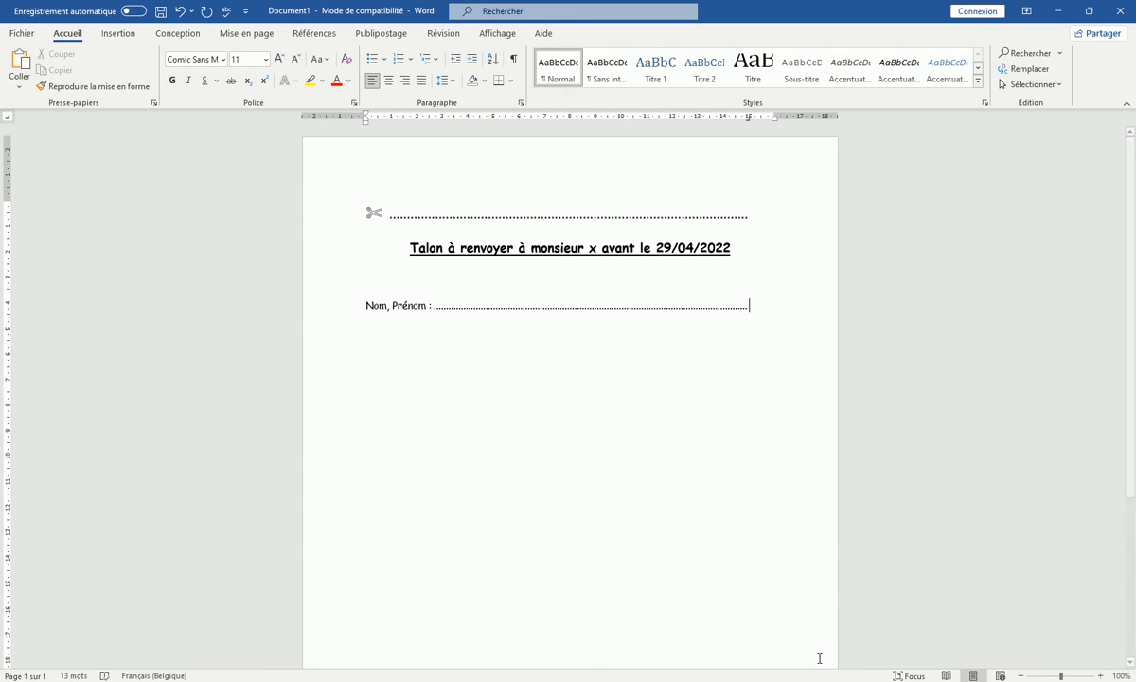
Step: Copy "Service / École / Crèche :" from TOURNOI MINI FOOT 2022 onto a new line in Document1, followed by a dotted leader to the 15 cm tab stop
{"action": "left_click", "coordinate": [775, 620]}
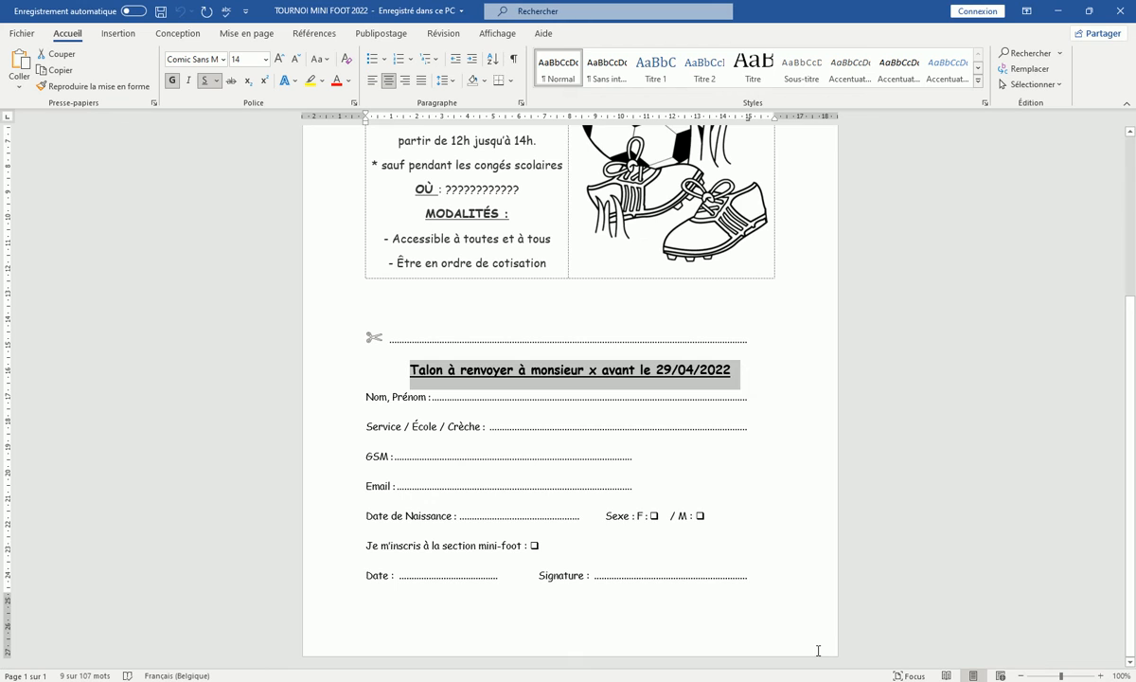
{"action": "left_click_drag", "start_coordinate": [487, 427], "coordinate": [367, 427]}
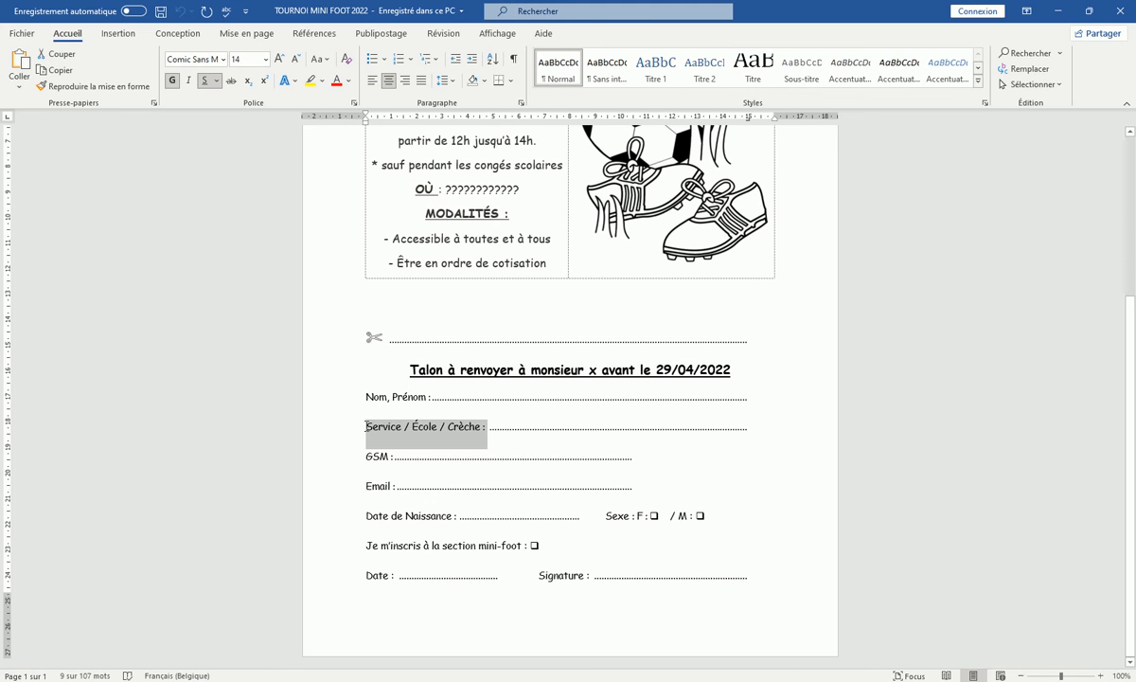
{"action": "right_click", "coordinate": [379, 427]}
{"action": "left_click", "coordinate": [424, 456]}
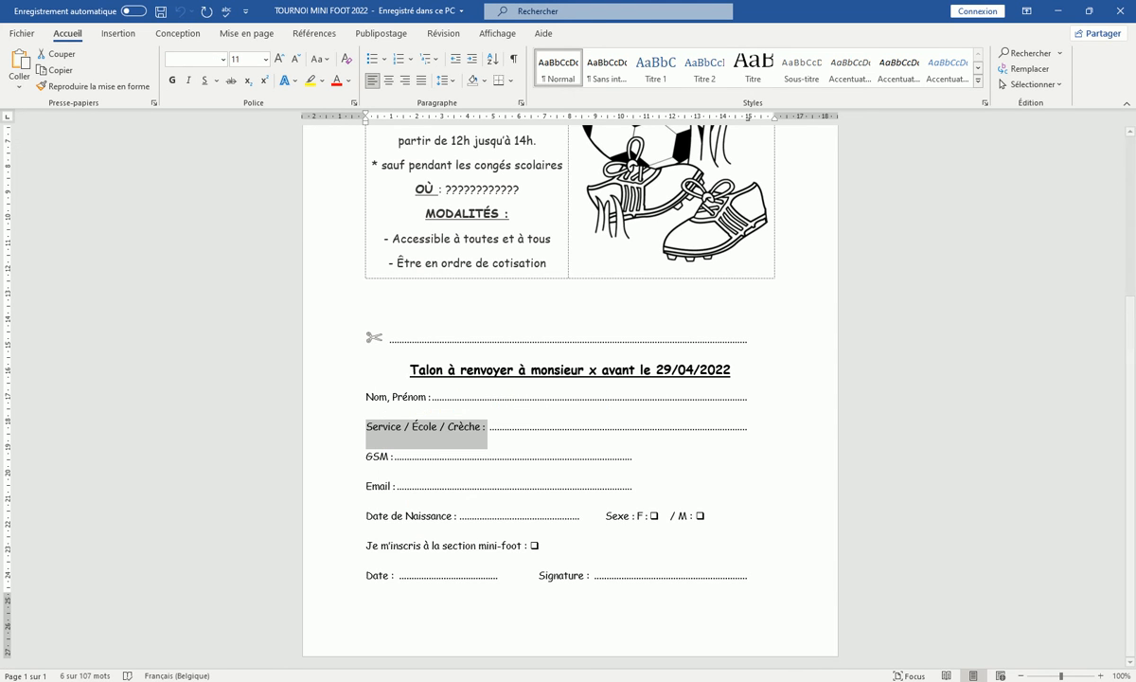
{"action": "left_click", "coordinate": [985, 620]}
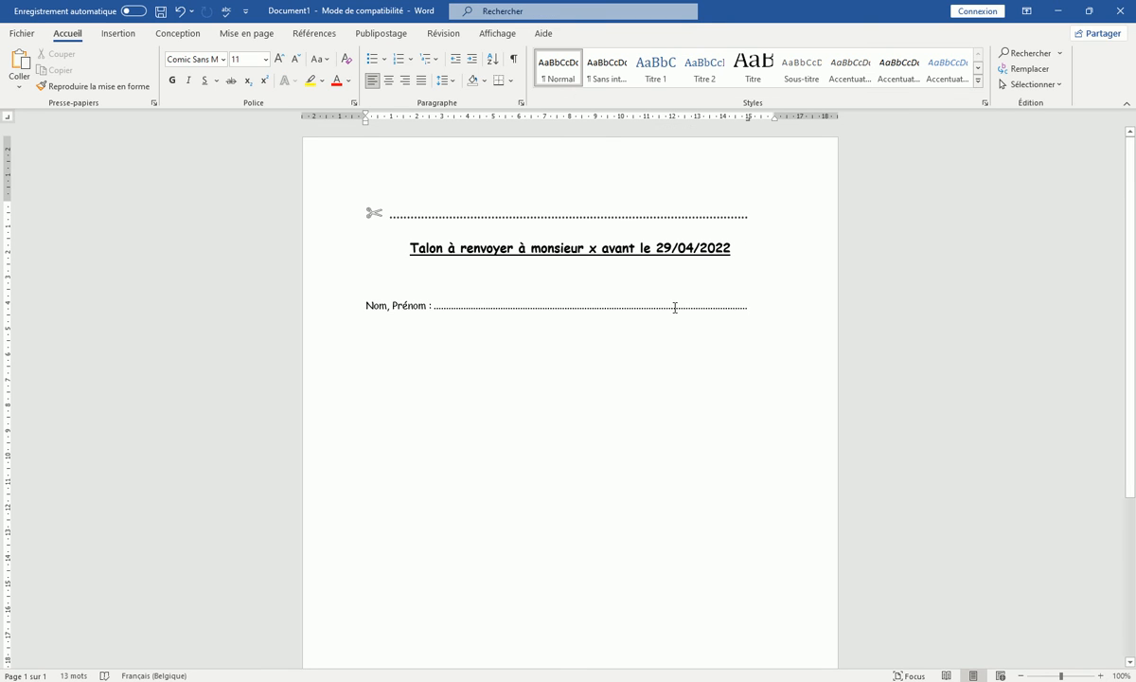
{"action": "key", "text": "Return"}
{"action": "key", "text": "ctrl+v"}
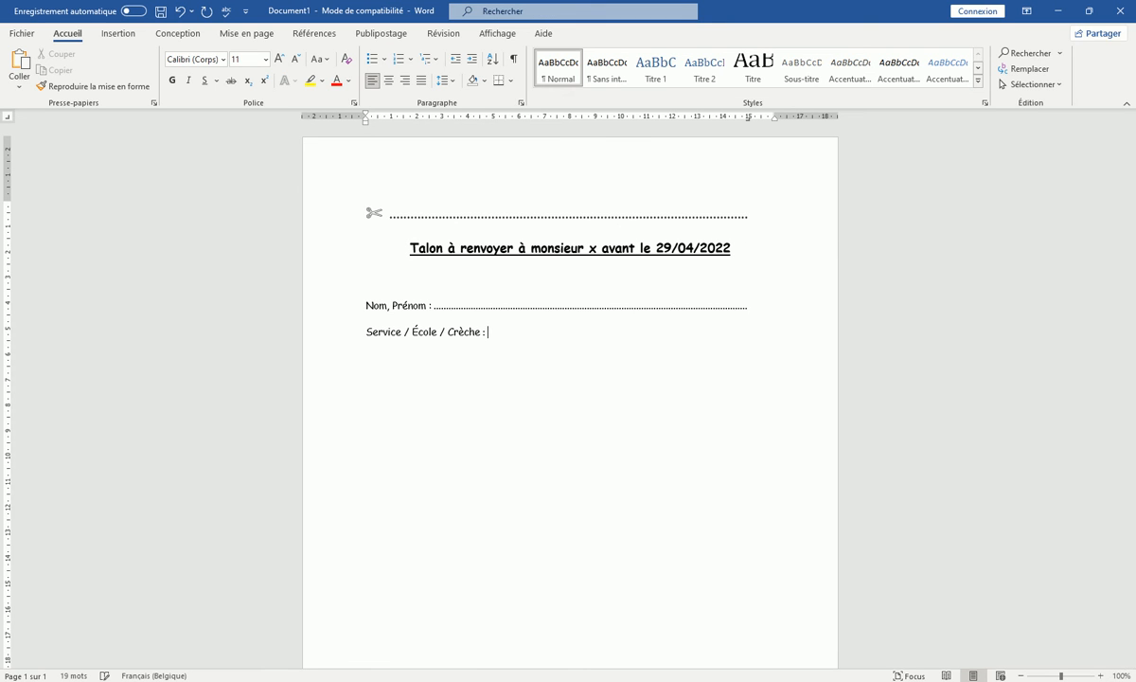
{"action": "key", "text": "Tab"}
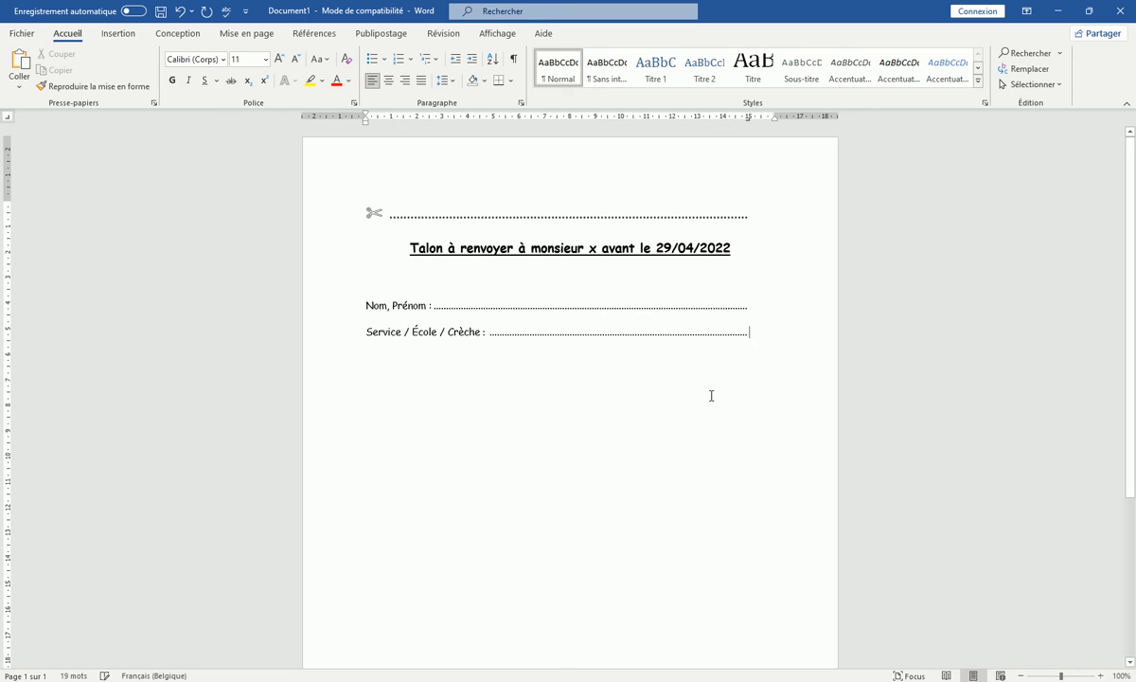
Step: Copy the "GSM :" label from TOURNOI MINI FOOT 2022 onto a new line below "Service / École / Crèche :" in Document1
{"action": "key", "text": "Return"}
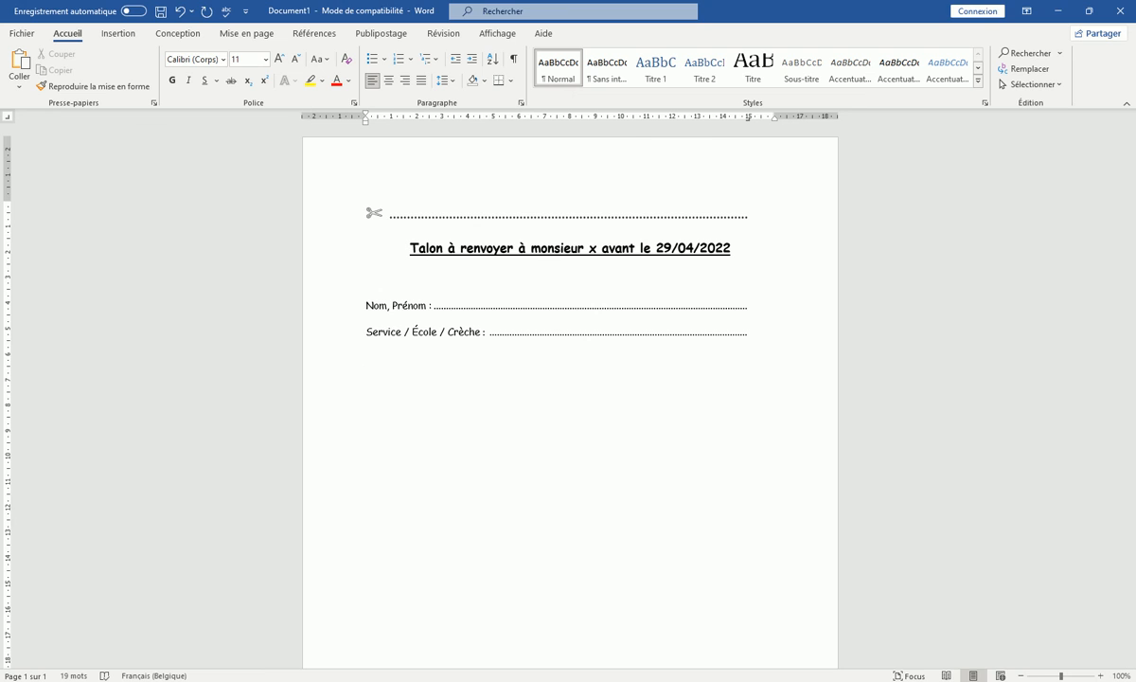
{"action": "left_click", "coordinate": [800, 633]}
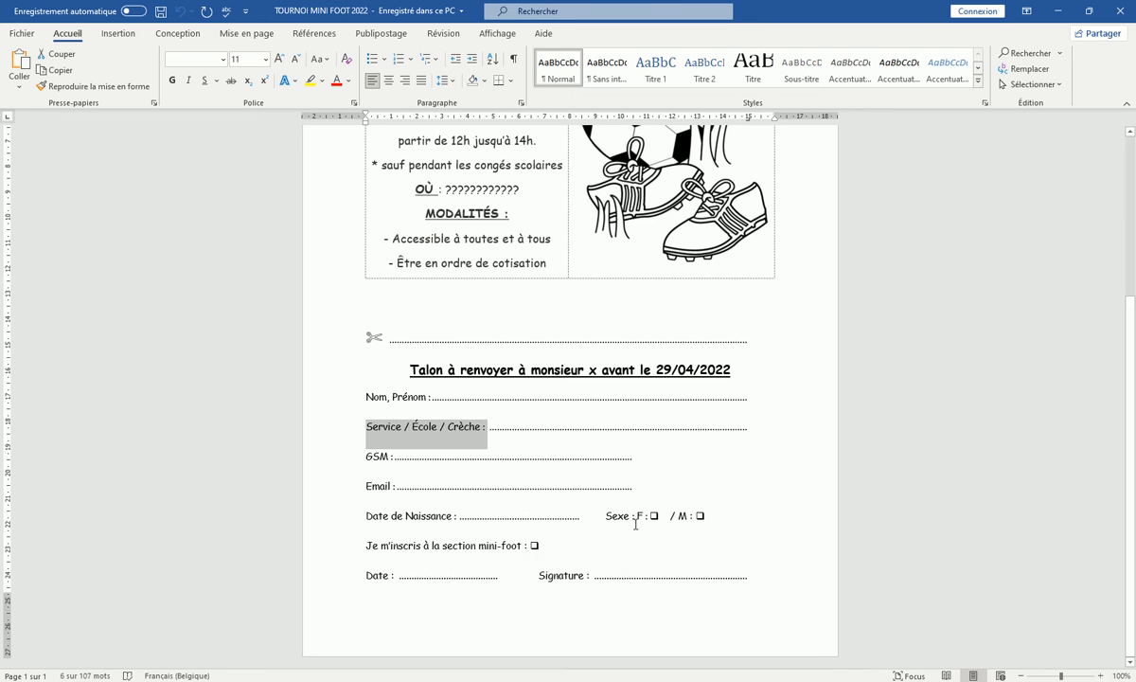
{"action": "left_click_drag", "start_coordinate": [390, 457], "coordinate": [366, 457]}
{"action": "right_click", "coordinate": [367, 456]}
{"action": "left_click", "coordinate": [407, 485]}
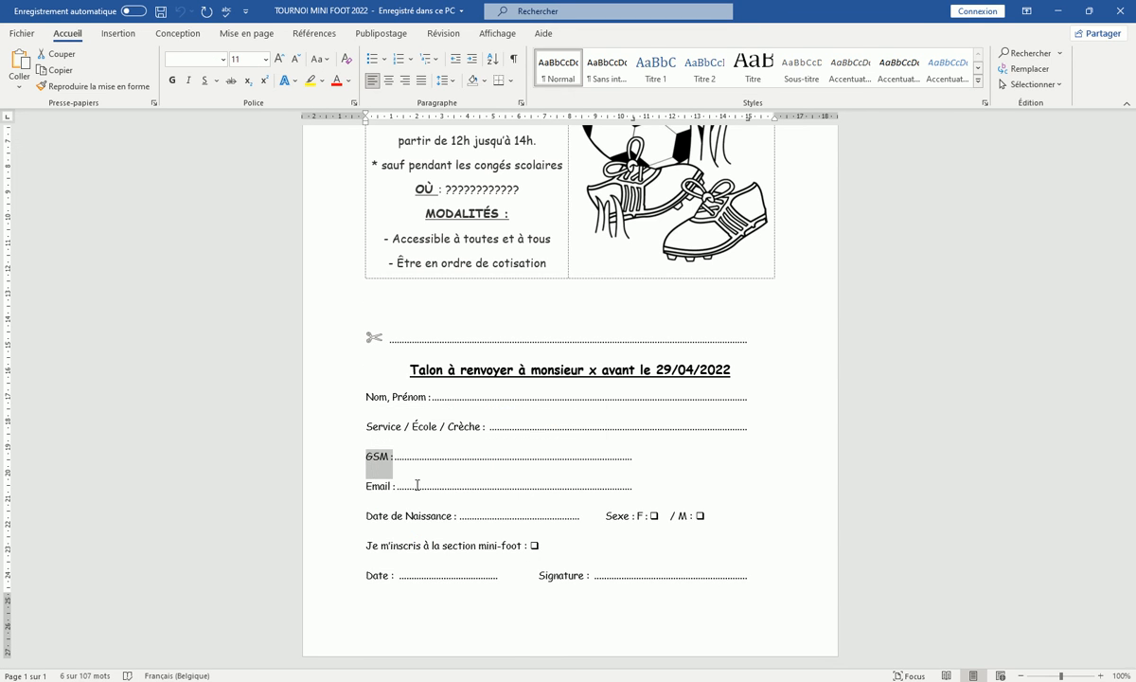
{"action": "left_click", "coordinate": [937, 614]}
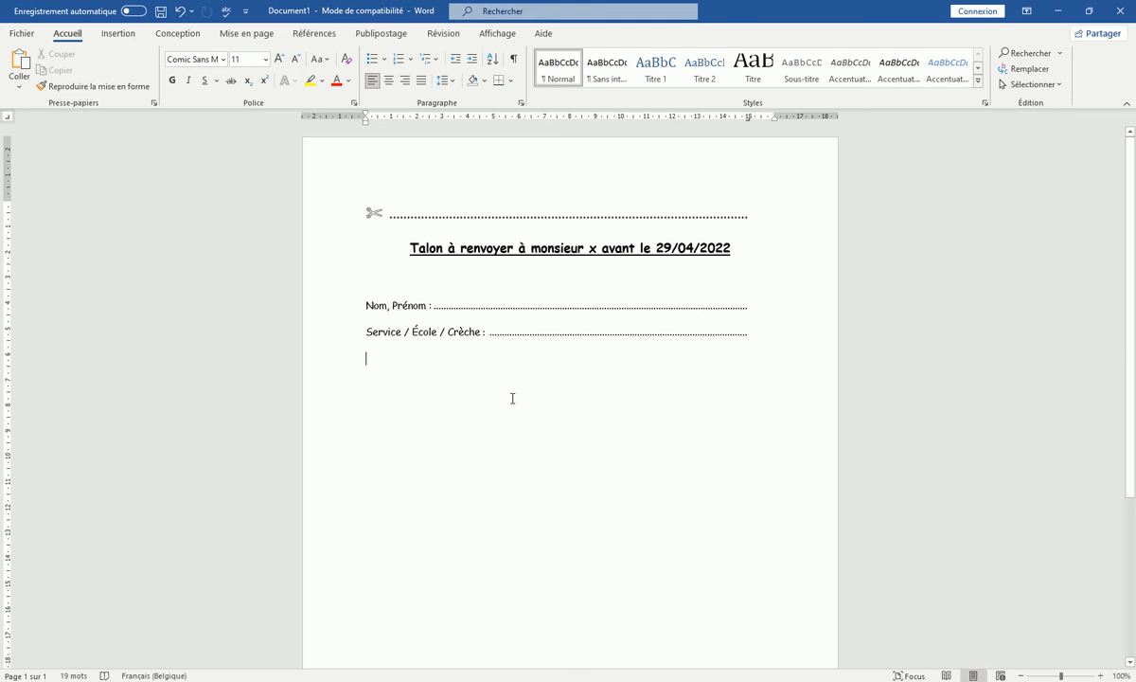
{"action": "key", "text": "ctrl+v"}
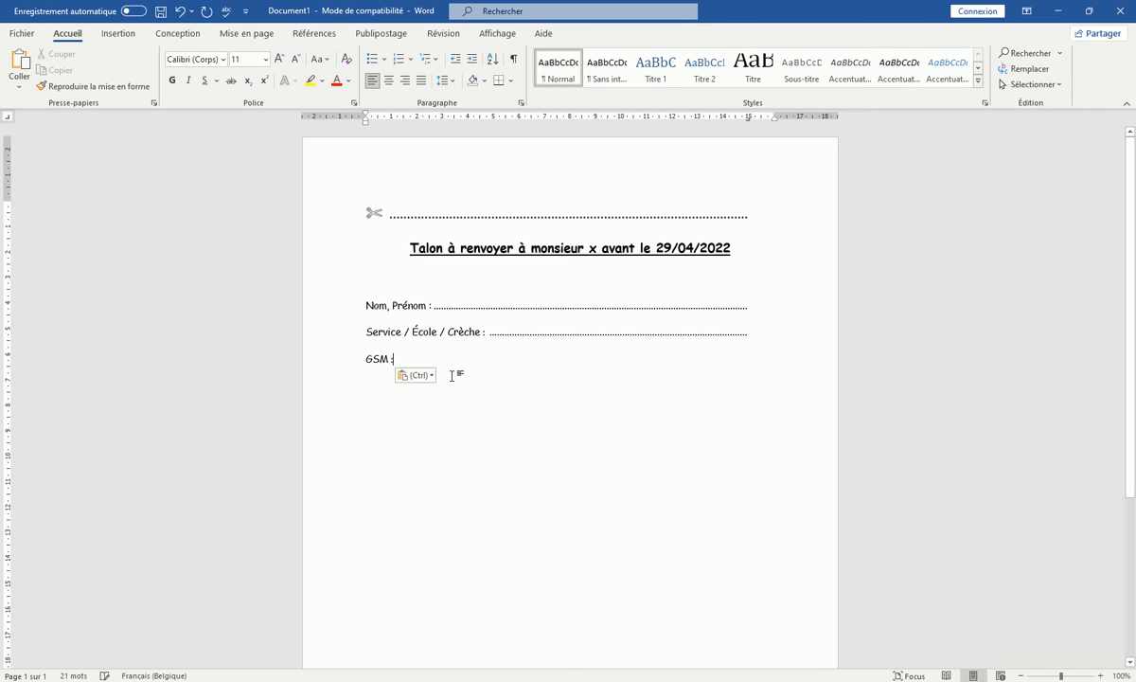
Step: Move the GSM line's tab stop to about 8.5 cm and insert a dotted leader reaching it
{"action": "key", "text": "Tab"}
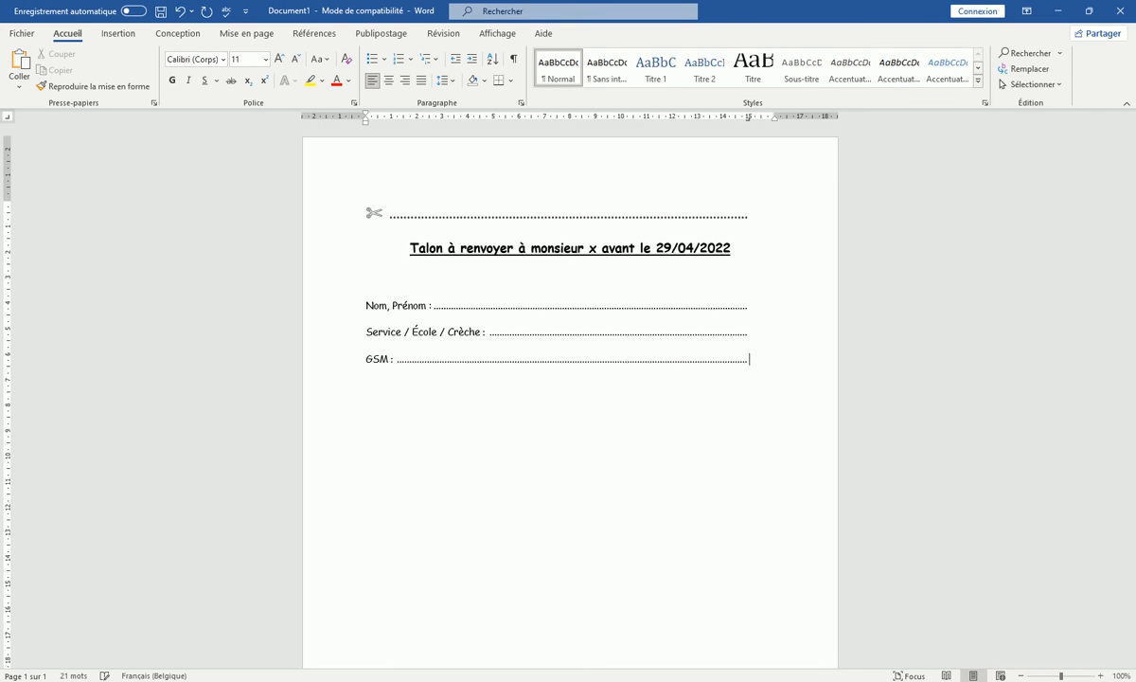
{"action": "key", "text": "BackSpace"}
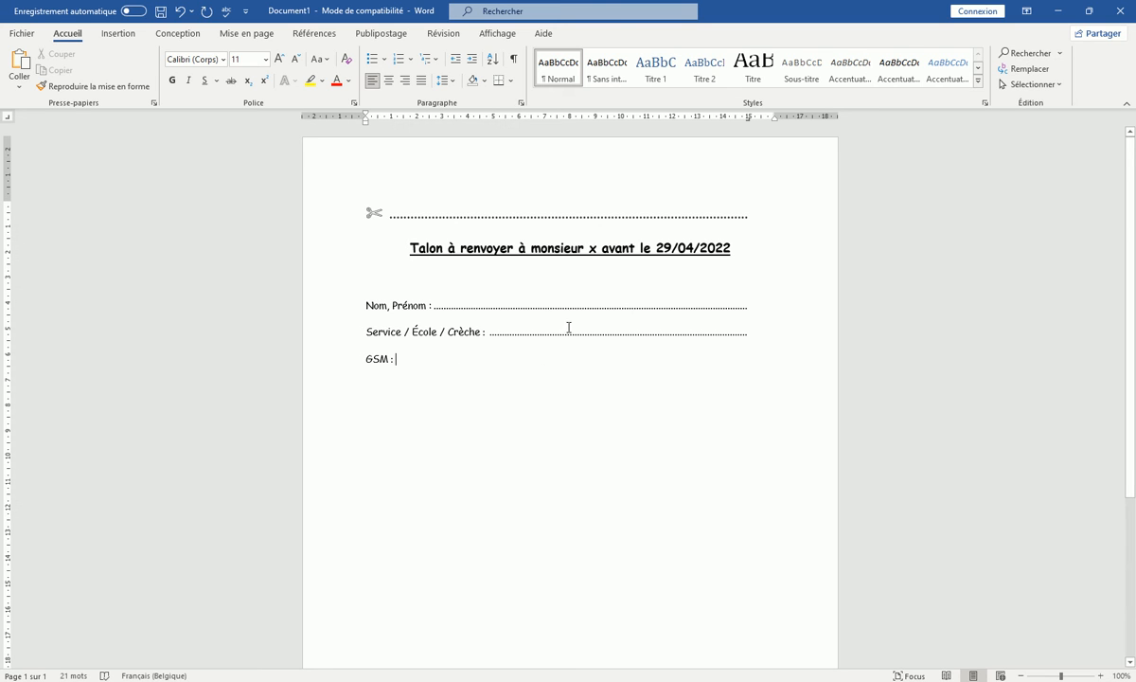
{"action": "left_click_drag", "start_coordinate": [748, 117], "coordinate": [584, 129]}
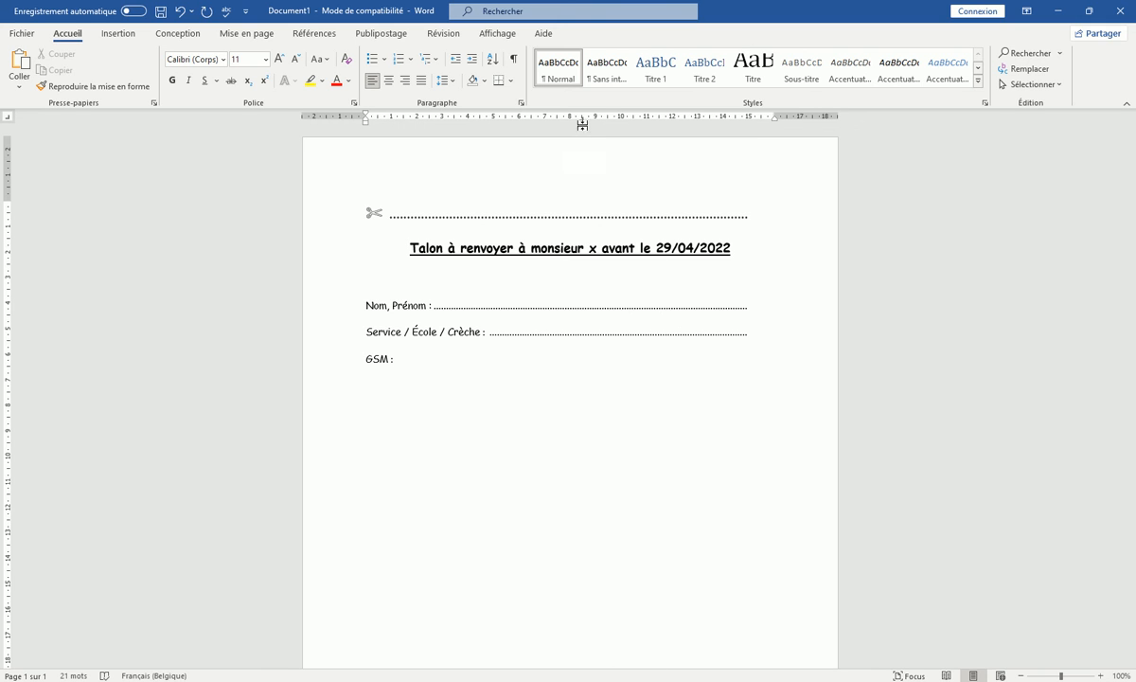
{"action": "key", "text": "Tab"}
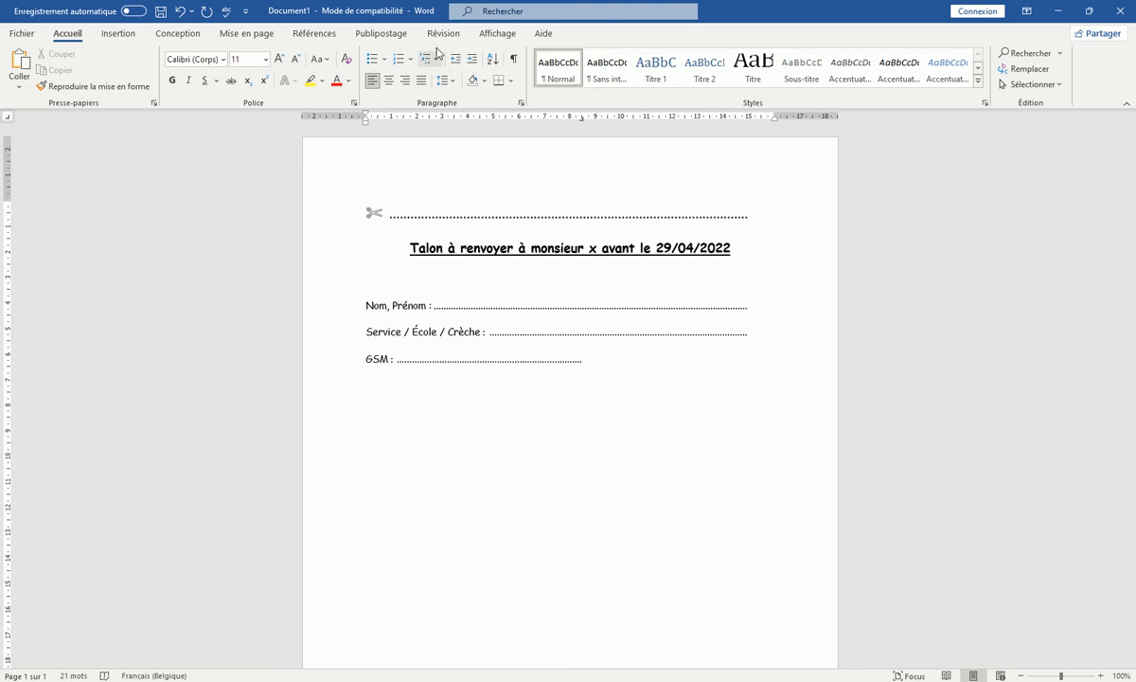
Step: Hide the ruler and show it again
{"action": "left_click", "coordinate": [496, 34]}
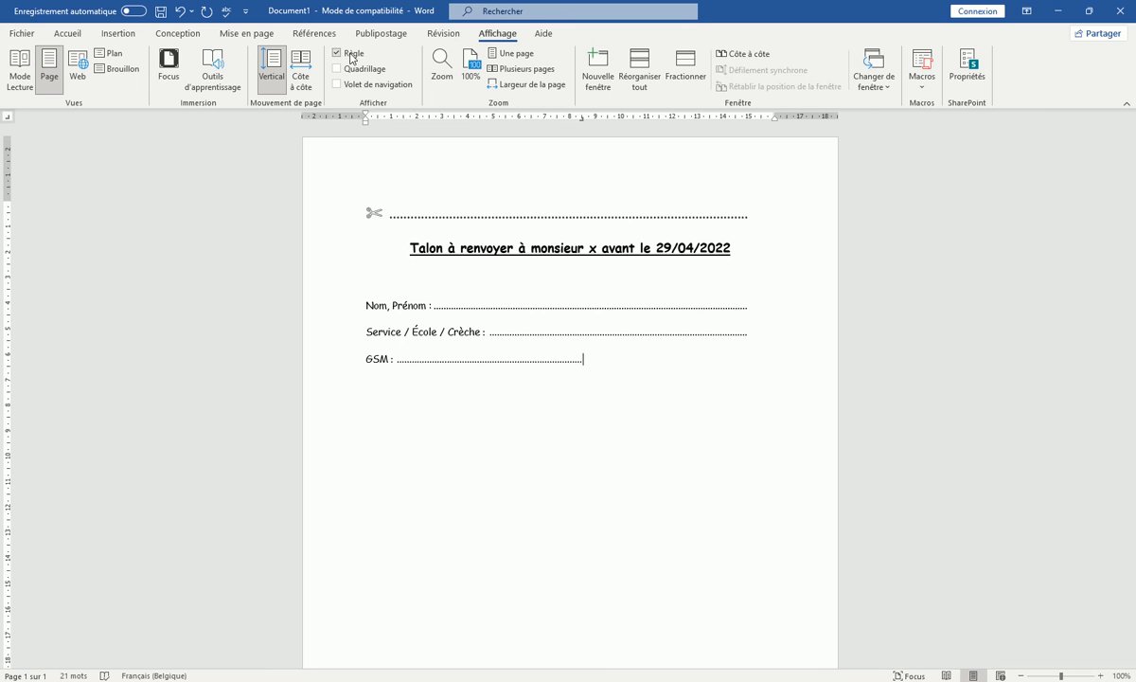
{"action": "left_click", "coordinate": [338, 57]}
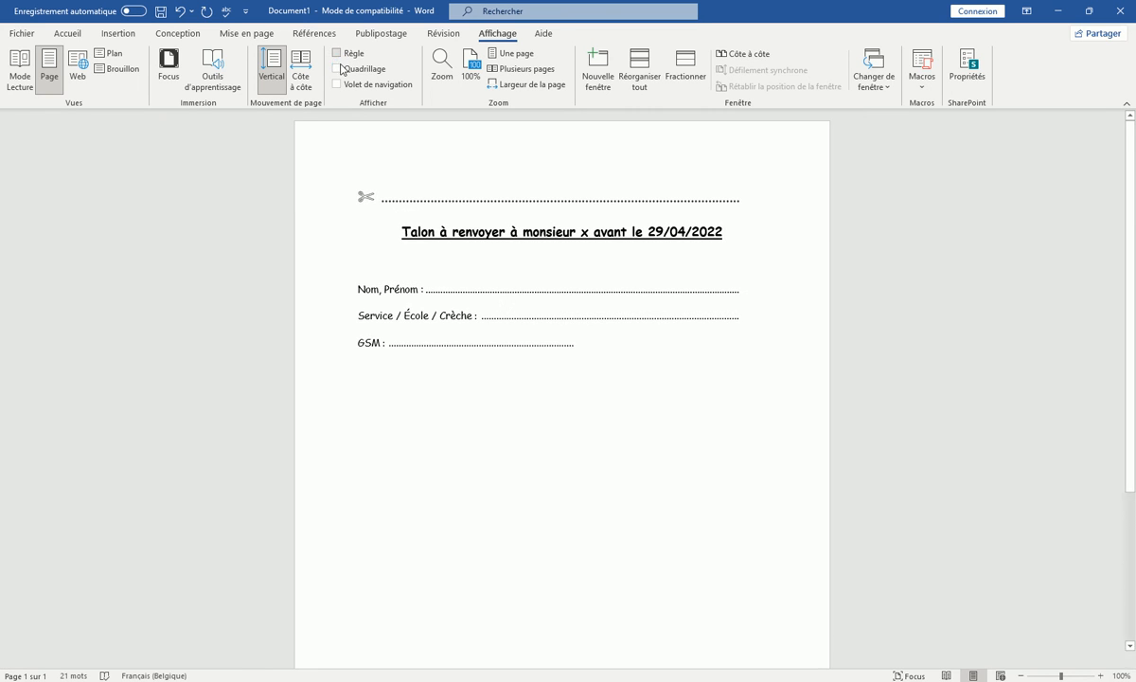
{"action": "left_click", "coordinate": [337, 55]}
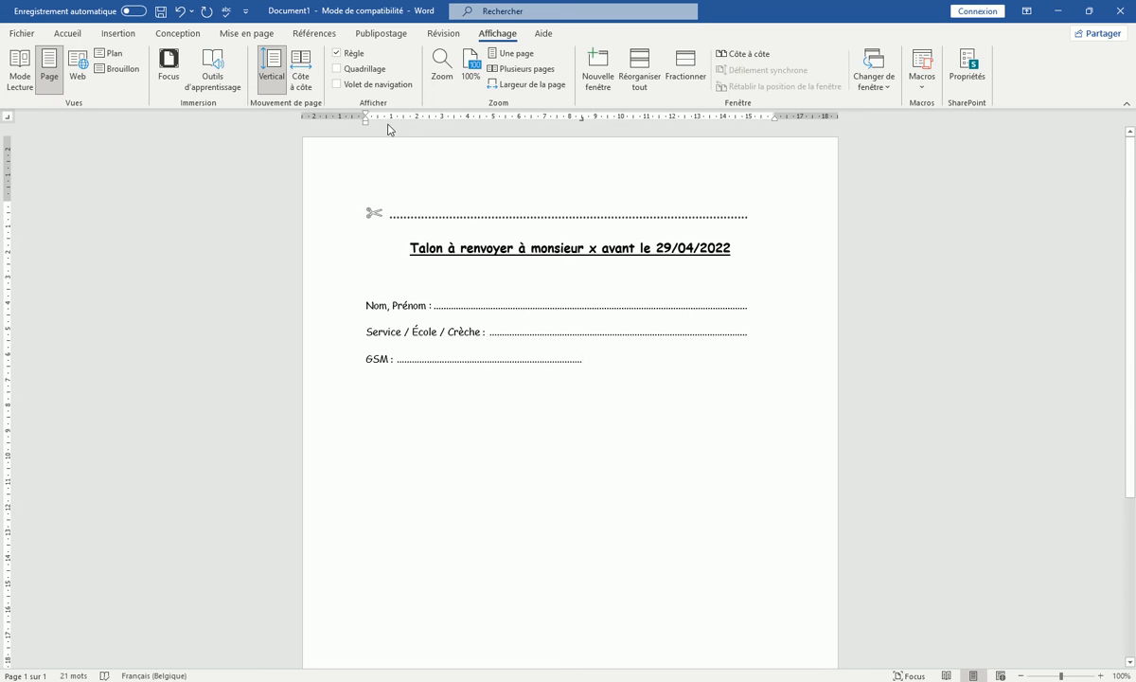
{"action": "left_click", "coordinate": [69, 36]}
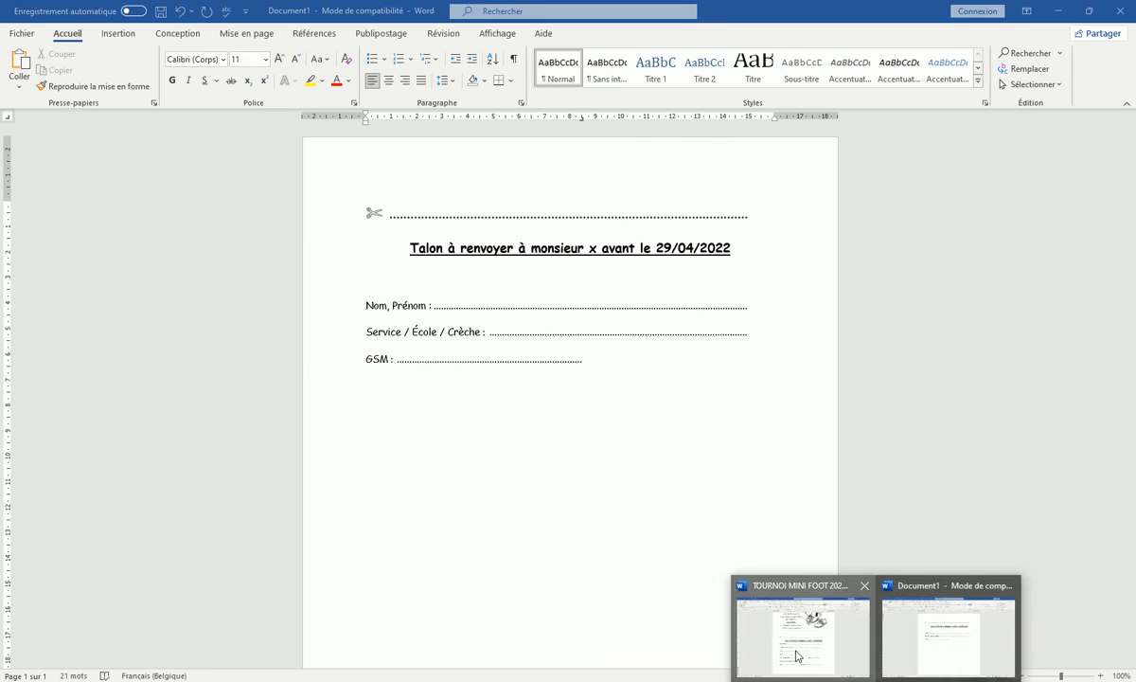
Step: Copy "Email :" from TOURNOI MINI FOOT 2022 onto a new line below "GSM :" in Document1, followed by a dotted leader to the tab stop
{"action": "left_click", "coordinate": [801, 630]}
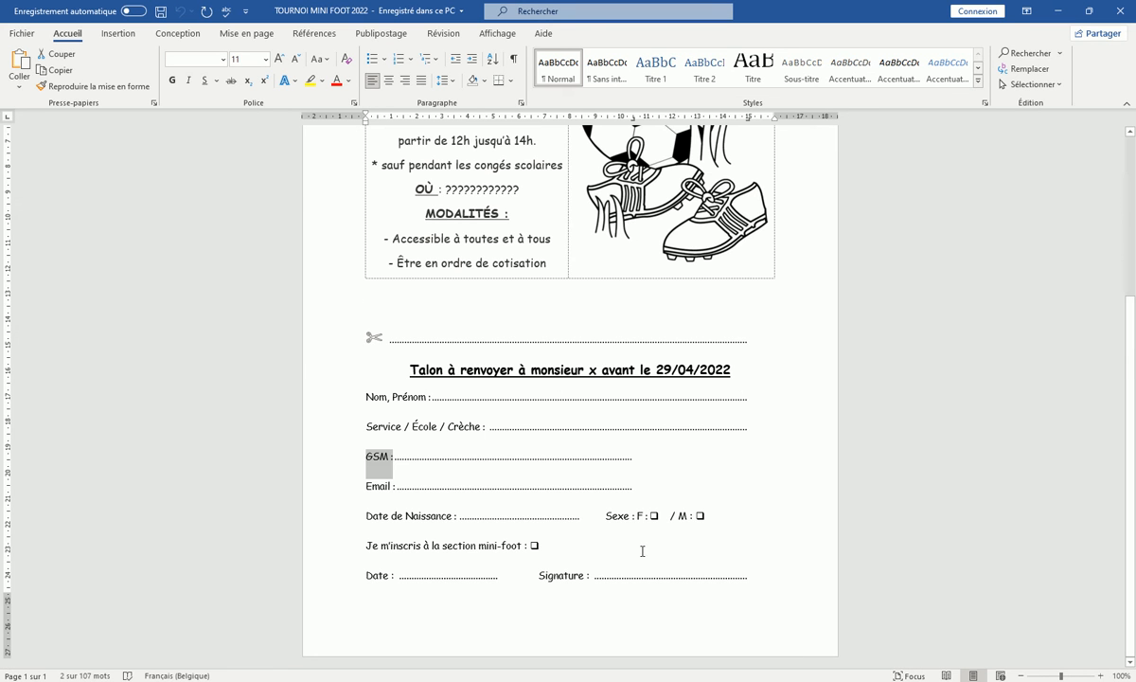
{"action": "left_click_drag", "start_coordinate": [398, 487], "coordinate": [368, 486]}
{"action": "right_click", "coordinate": [373, 488]}
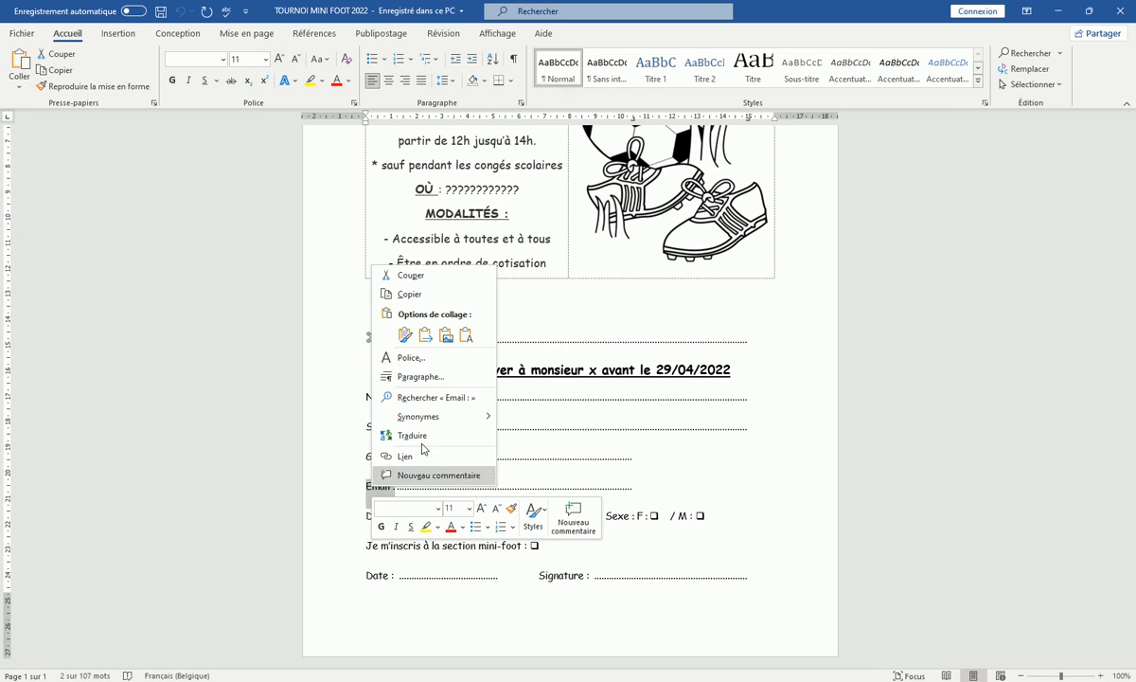
{"action": "left_click", "coordinate": [402, 295]}
{"action": "left_click", "coordinate": [909, 606]}
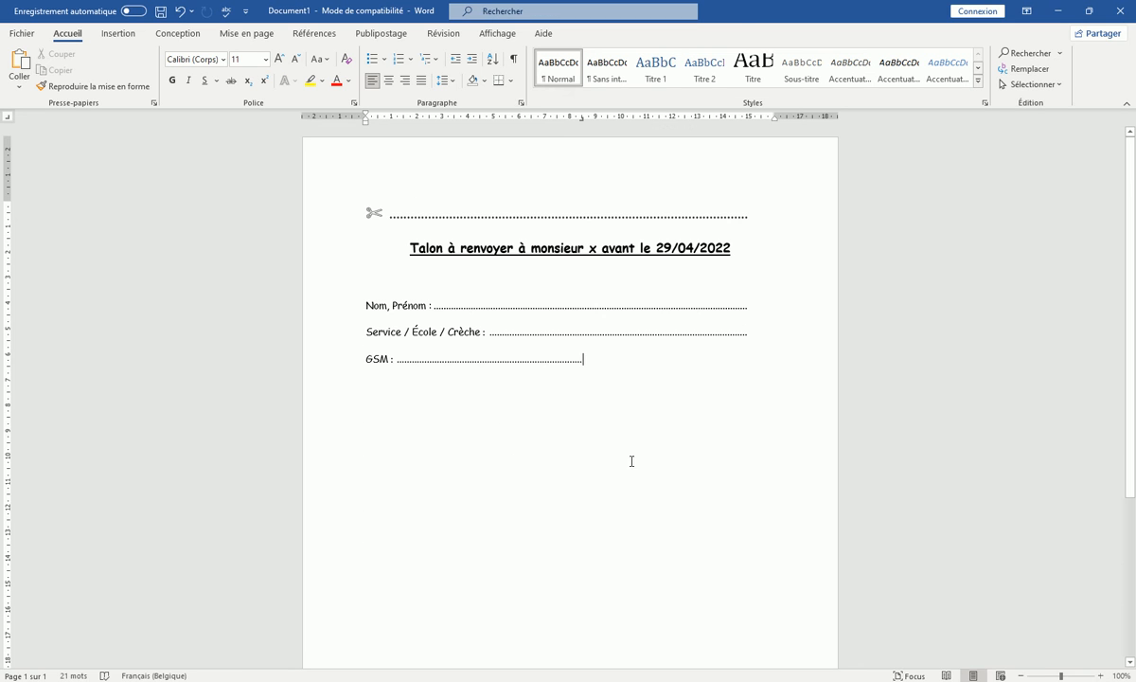
{"action": "key", "text": "Return"}
{"action": "key", "text": "ctrl+v"}
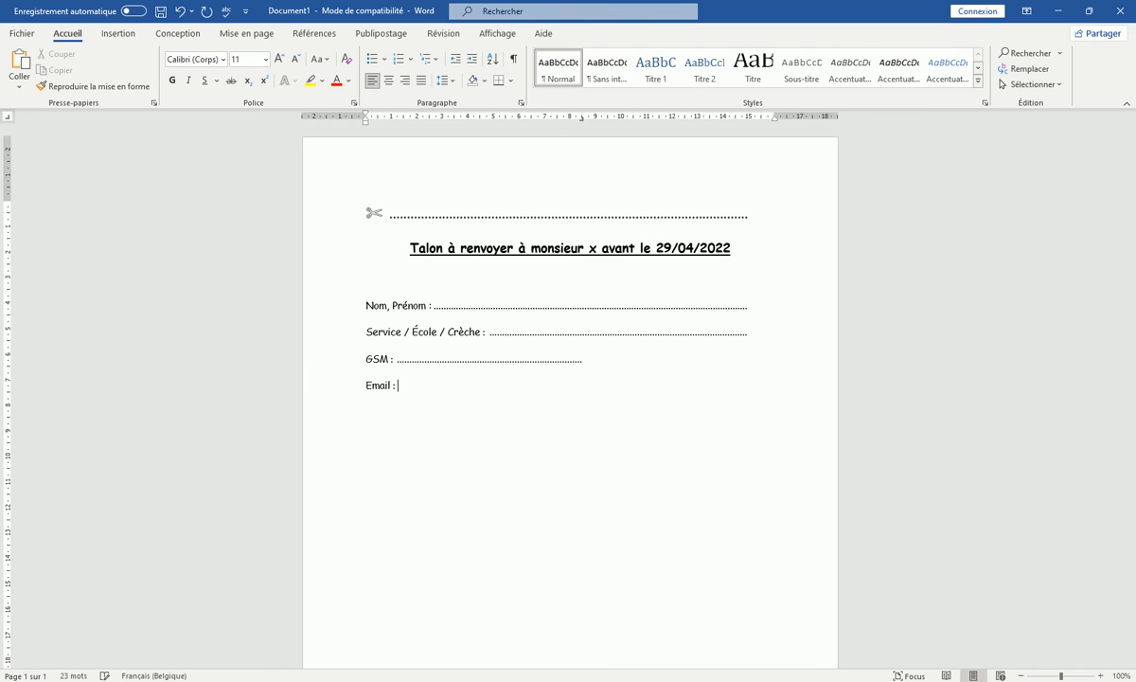
{"action": "key", "text": "ctrl+v"}
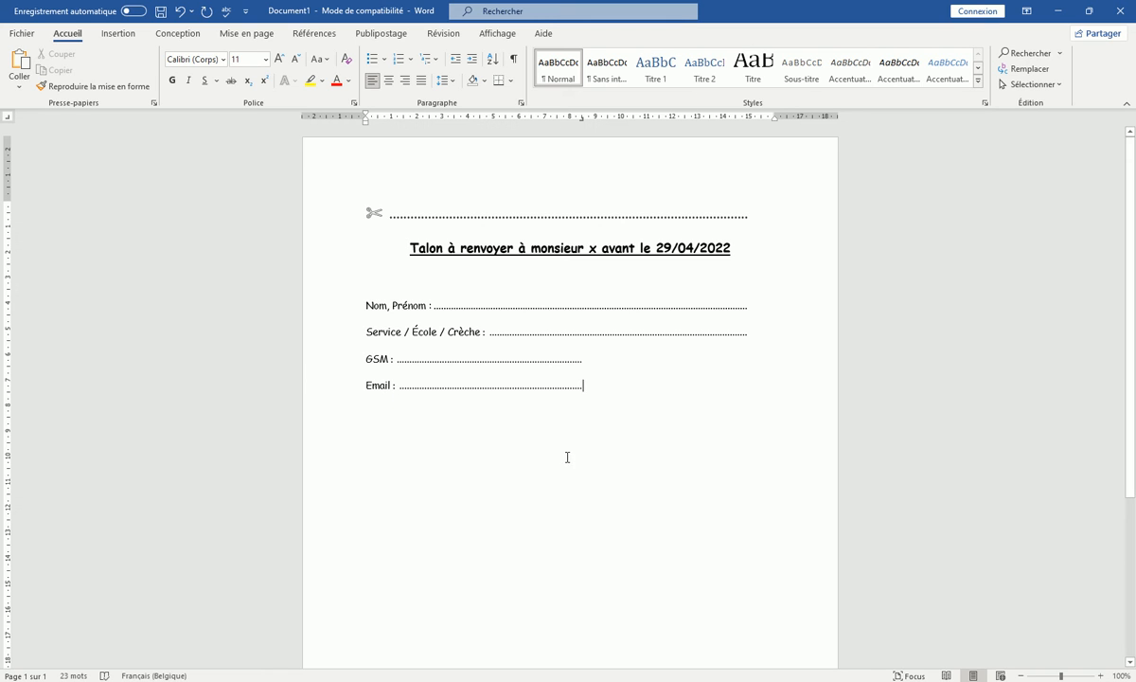
Step: Copy "Date de Naissance :" from TOURNOI MINI FOOT 2022 onto a new line below "Email :" in Document1, followed by a dotted leader
{"action": "mouse_move", "coordinate": [824, 667]}
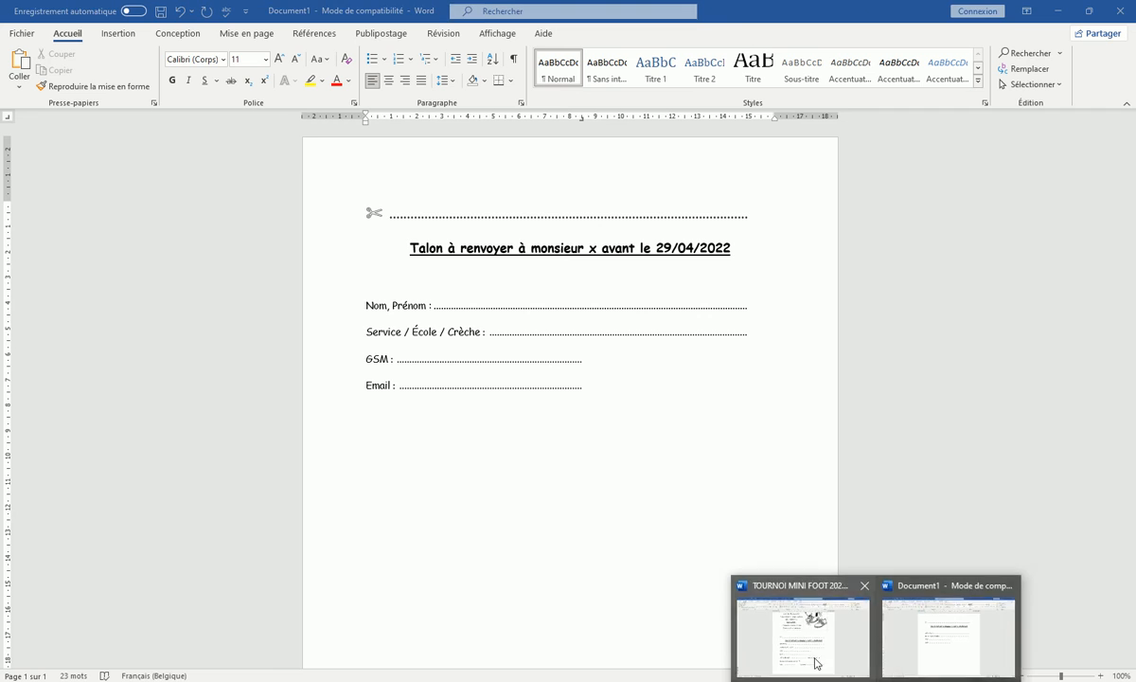
{"action": "left_click", "coordinate": [763, 609]}
{"action": "left_click_drag", "start_coordinate": [458, 516], "coordinate": [367, 516]}
{"action": "right_click", "coordinate": [384, 515]}
{"action": "left_click", "coordinate": [474, 327]}
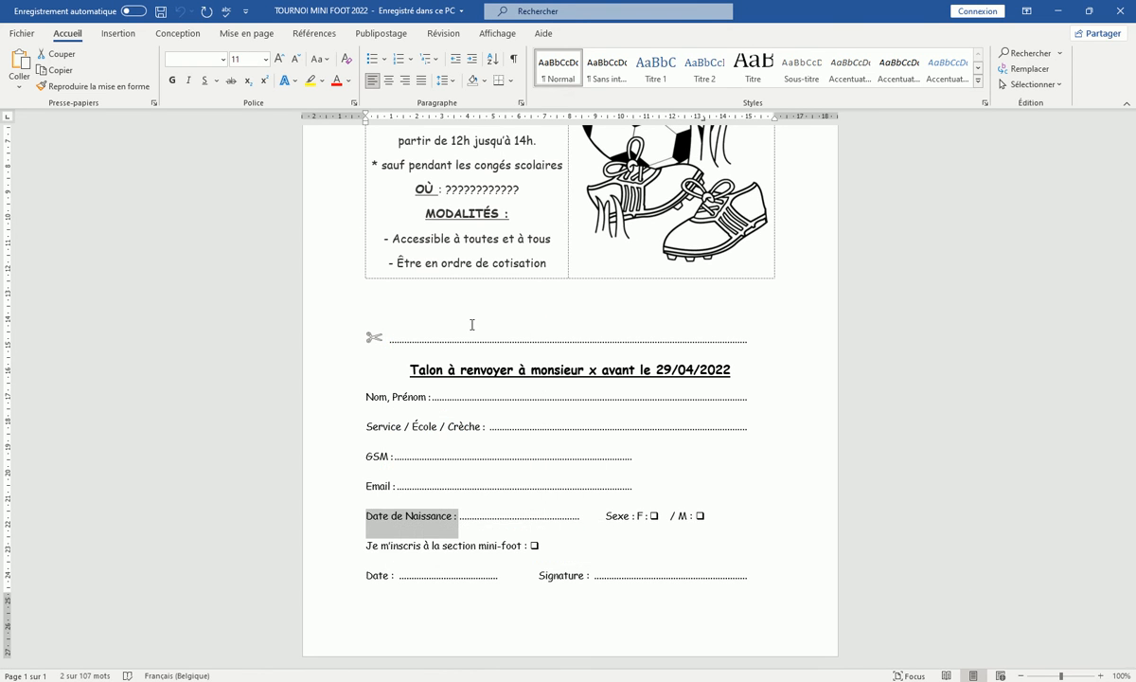
{"action": "mouse_move", "coordinate": [877, 678]}
{"action": "left_click", "coordinate": [899, 638]}
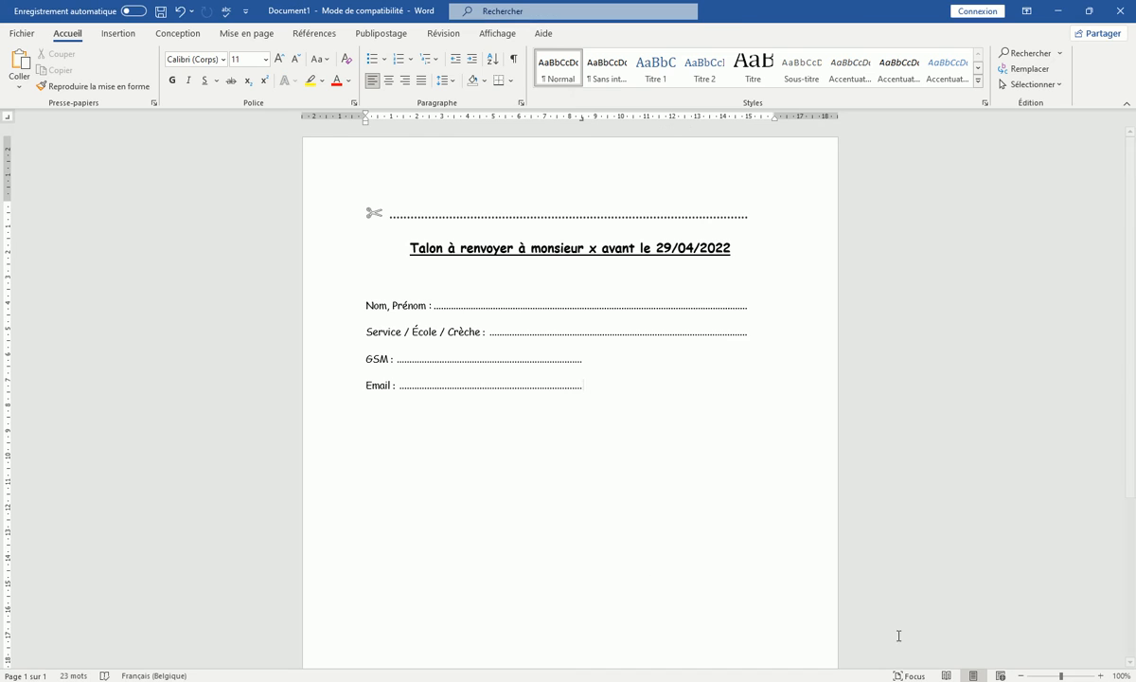
{"action": "left_click", "coordinate": [584, 405]}
{"action": "key", "text": "ctrl+v"}
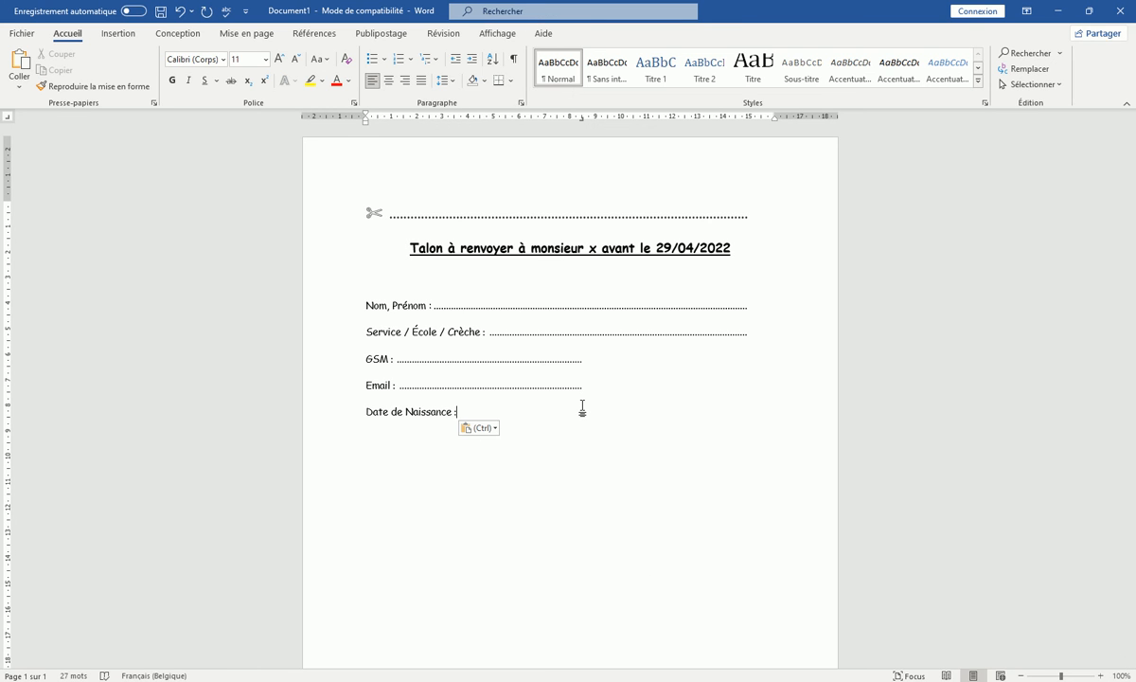
{"action": "key", "text": "Tab"}
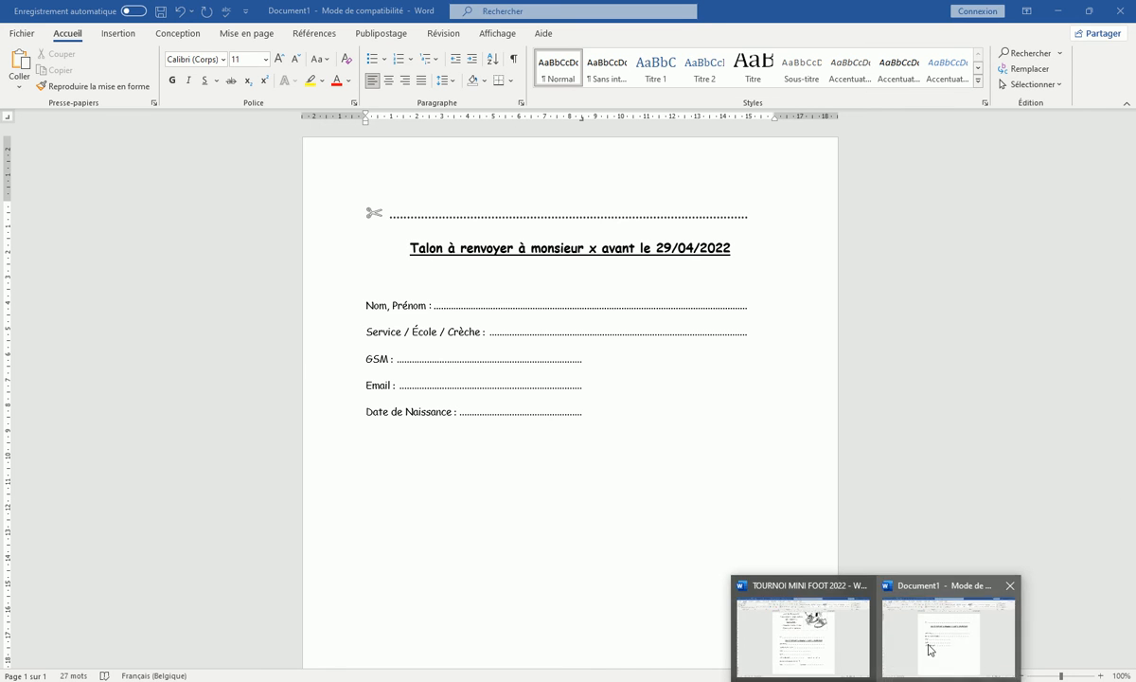
Step: Copy "Sexe" from TOURNOI MINI FOOT 2022 to the end of the "Date de Naissance :" line in Document1 and add ": F" after it
{"action": "mouse_move", "coordinate": [856, 663]}
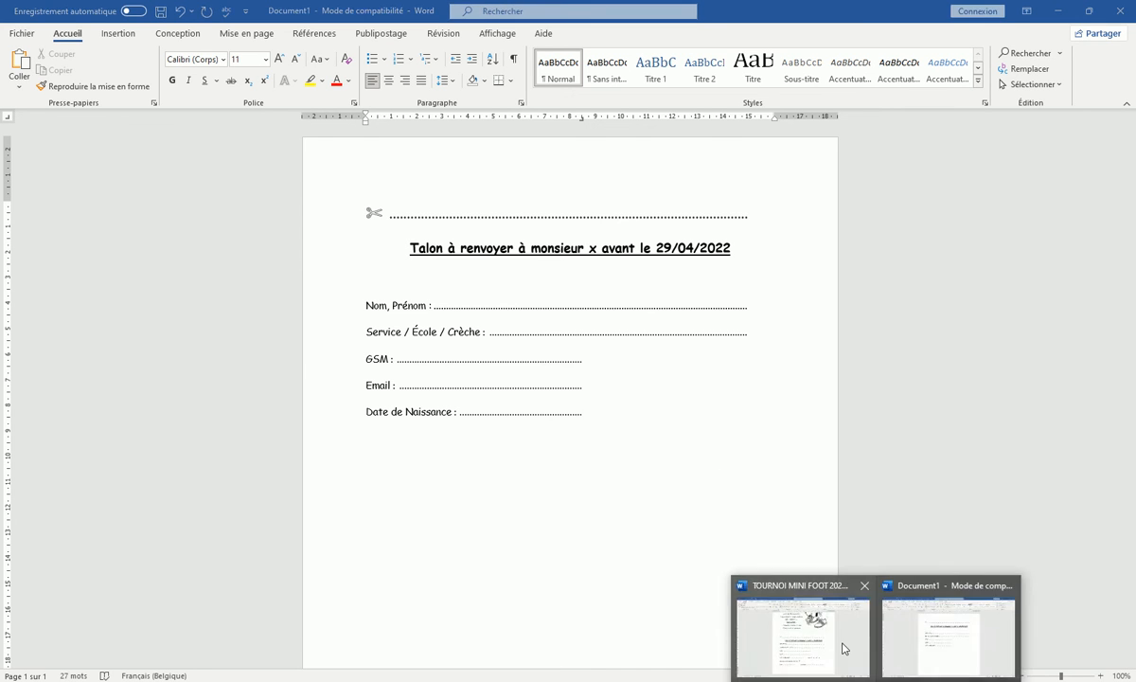
{"action": "left_click", "coordinate": [833, 625]}
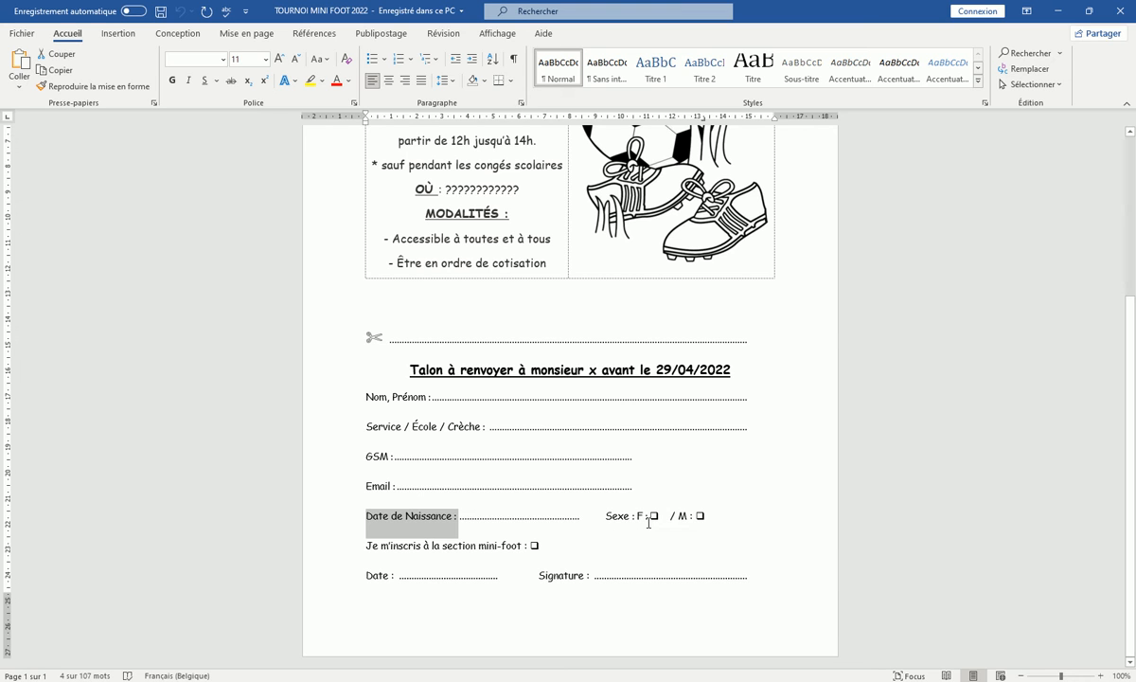
{"action": "left_click_drag", "start_coordinate": [607, 517], "coordinate": [624, 521]}
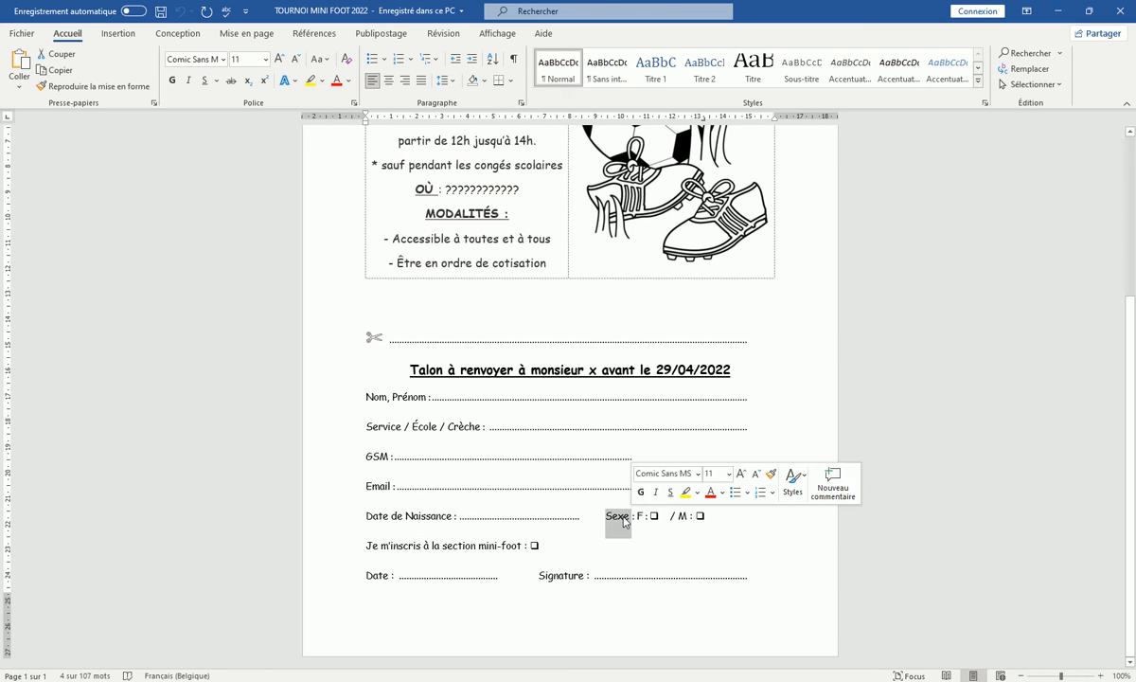
{"action": "right_click", "coordinate": [624, 520]}
{"action": "left_click", "coordinate": [640, 308]}
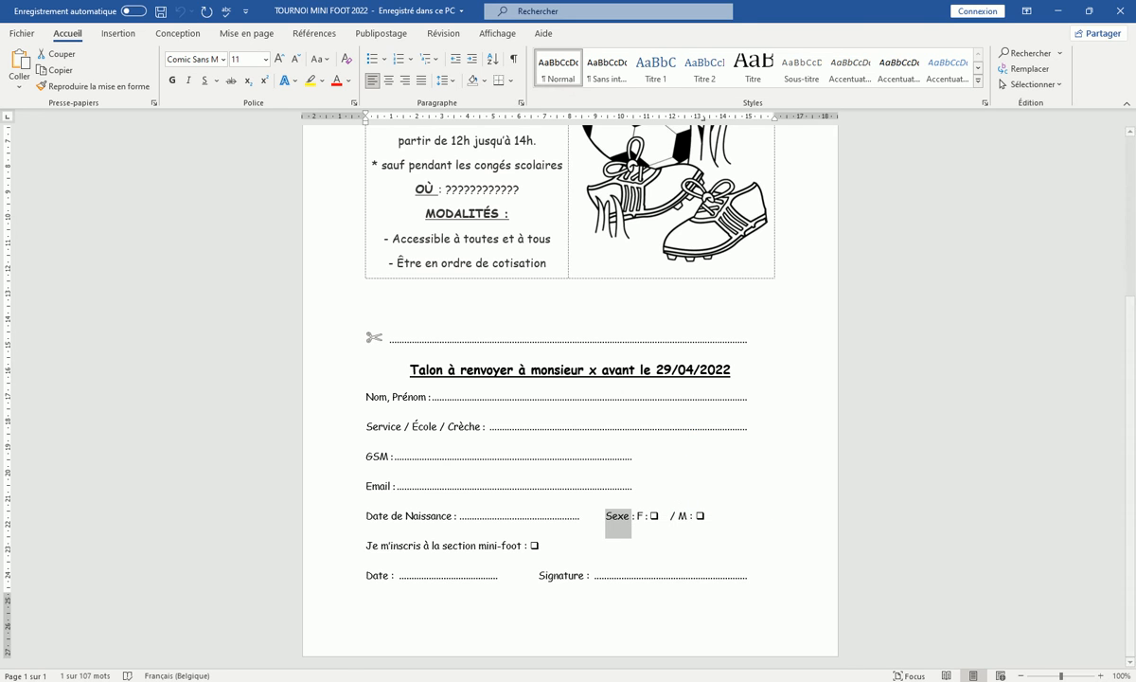
{"action": "mouse_move", "coordinate": [875, 674]}
{"action": "left_click", "coordinate": [946, 621]}
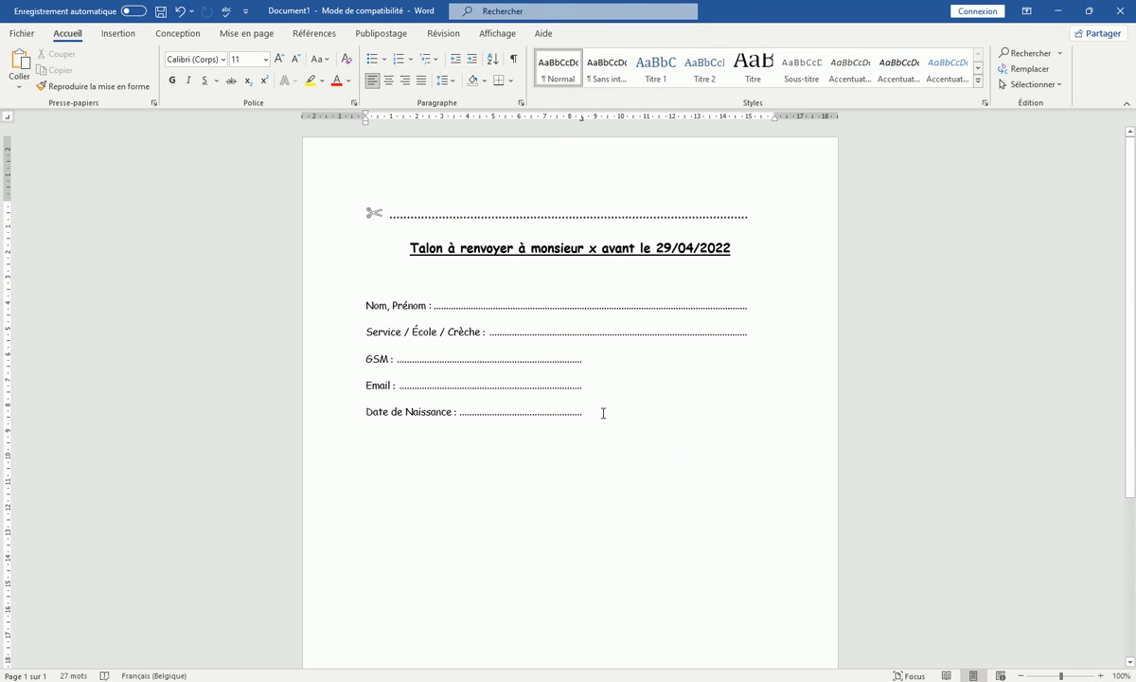
{"action": "key", "text": "ctrl+v"}
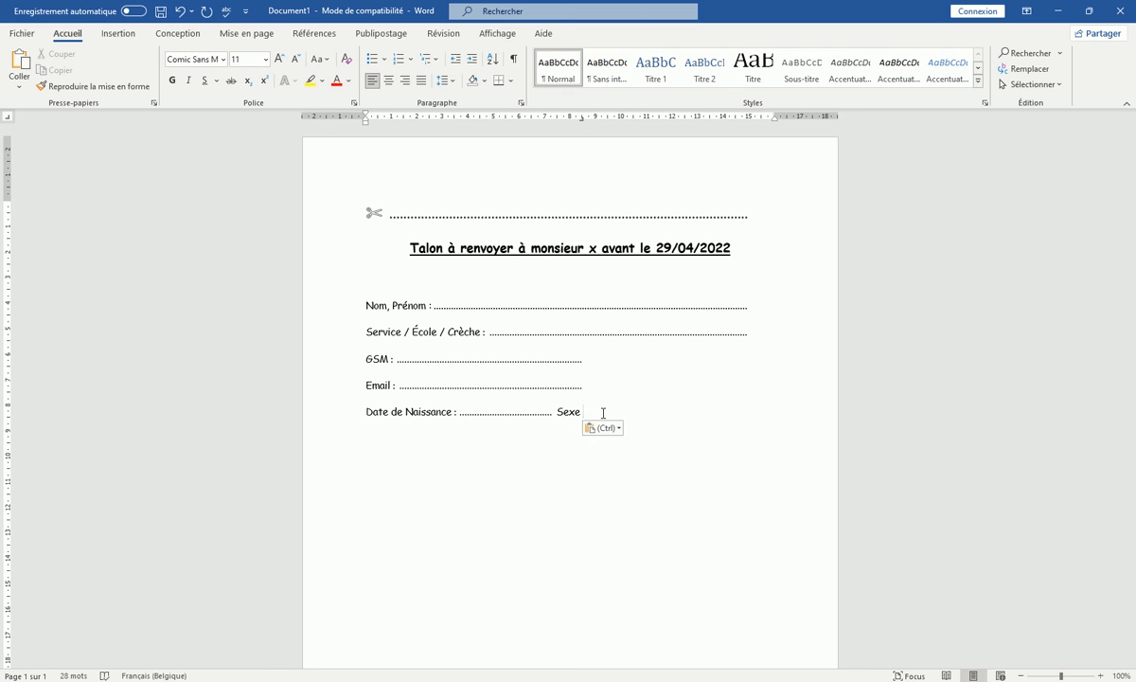
{"action": "type", "text": ": F"}
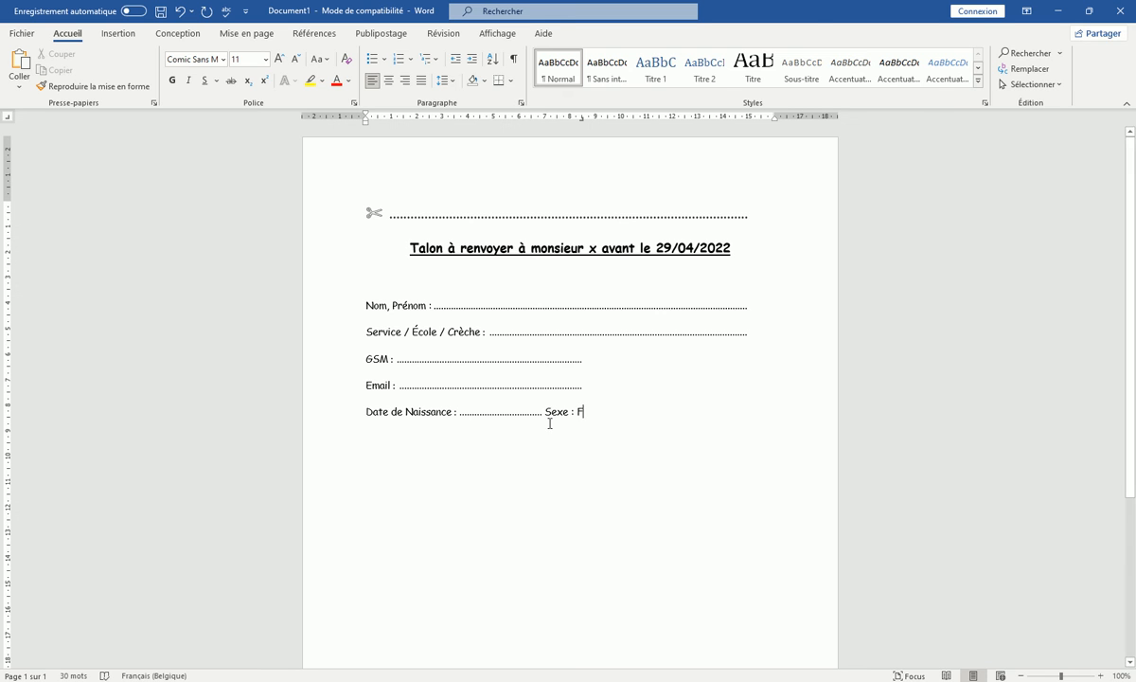
Step: Insert the Wingdings character with code 32 after "F" from the full symbol list
{"action": "left_click", "coordinate": [120, 34]}
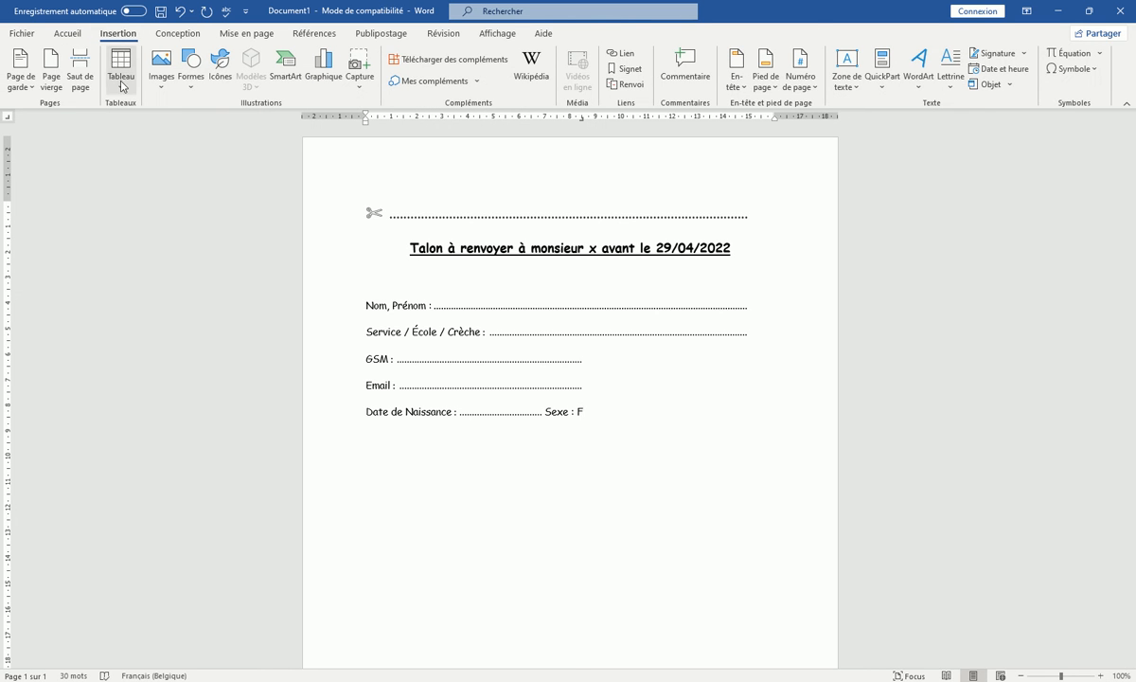
{"action": "left_click", "coordinate": [1094, 70]}
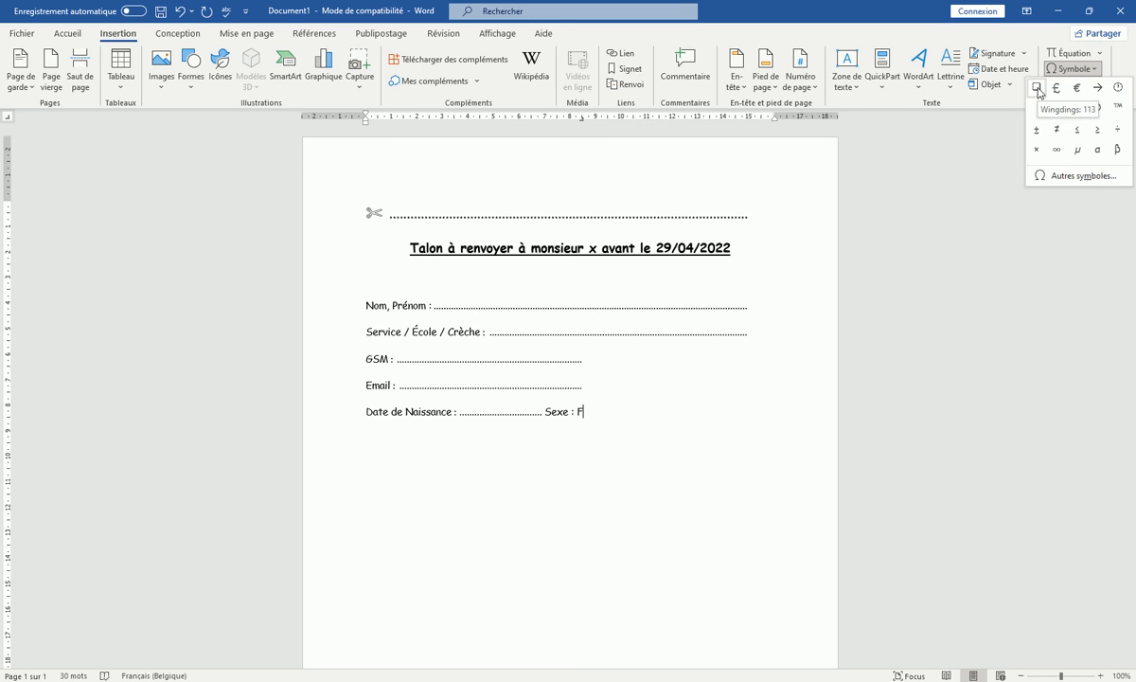
{"action": "left_click", "coordinate": [1087, 176]}
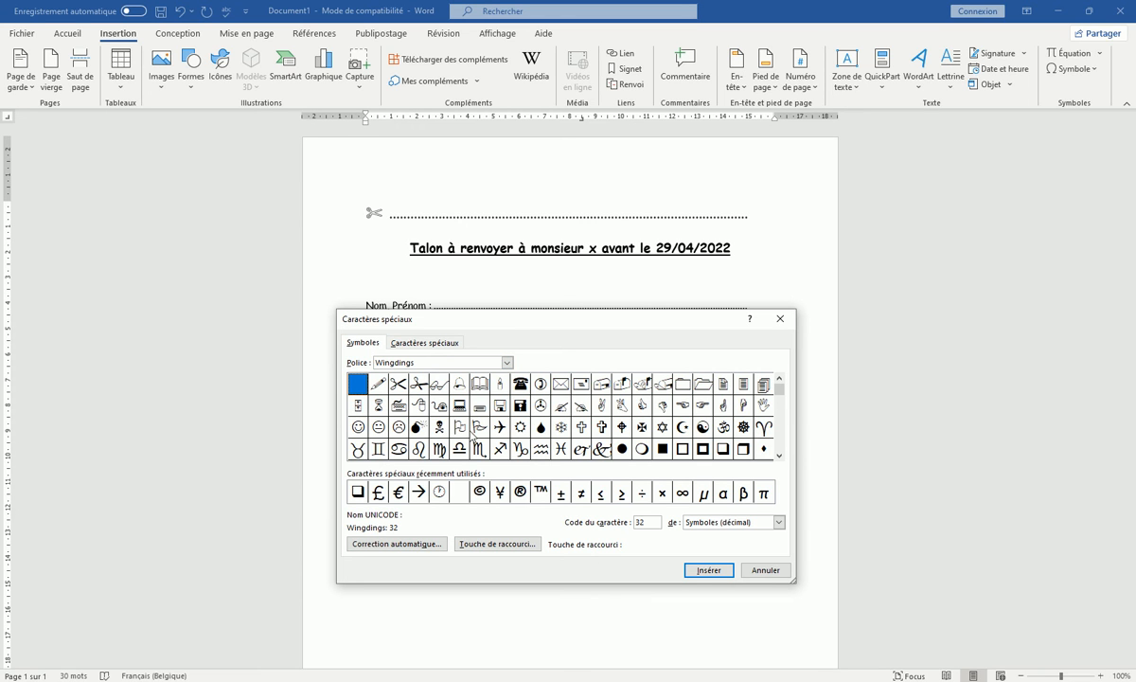
{"action": "left_click", "coordinate": [712, 572]}
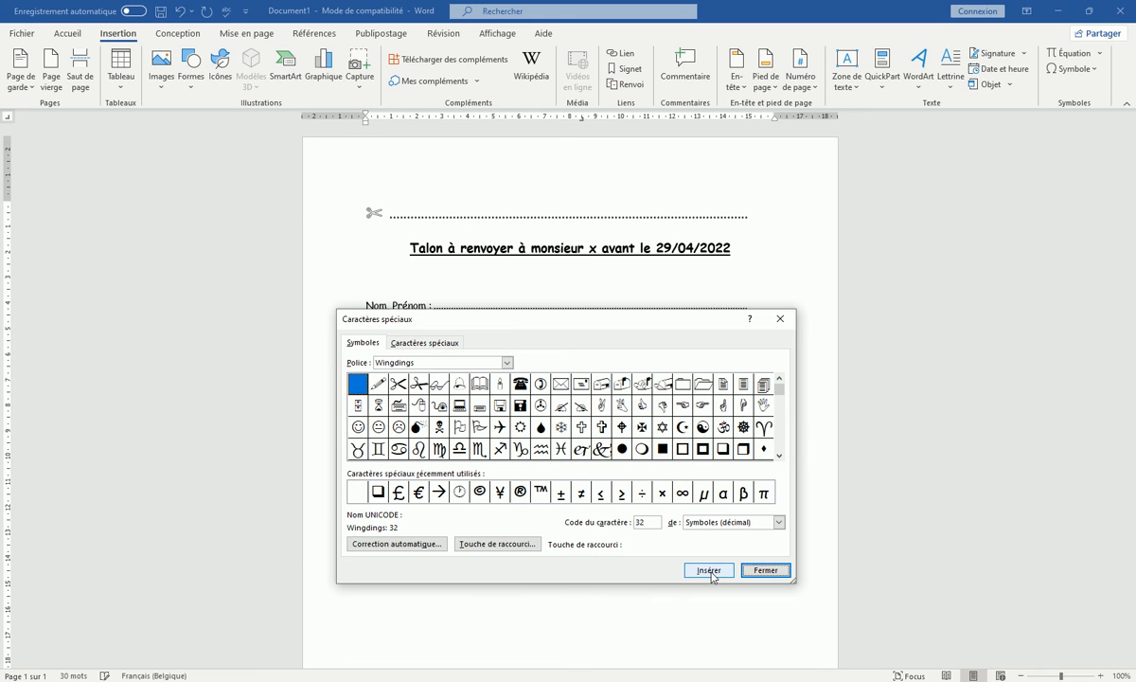
{"action": "left_click", "coordinate": [763, 571]}
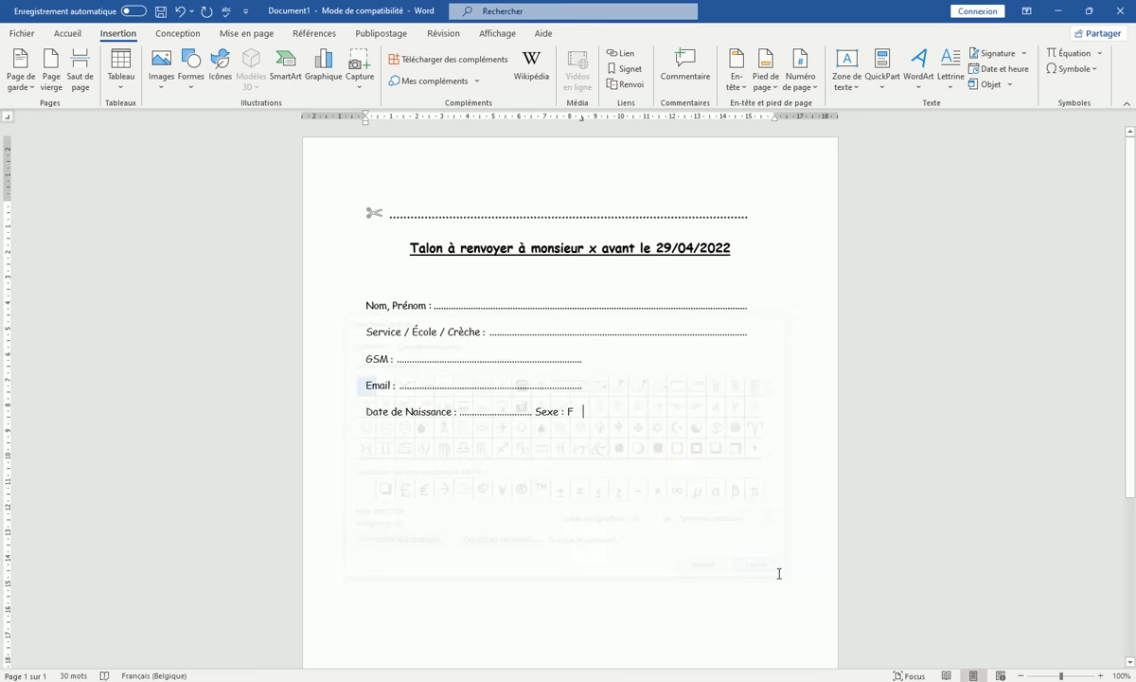
Step: Insert the shadowed box symbol after "Sexe : F :" and add "M :" after it
{"action": "left_click", "coordinate": [1070, 68]}
{"action": "left_click", "coordinate": [1057, 88]}
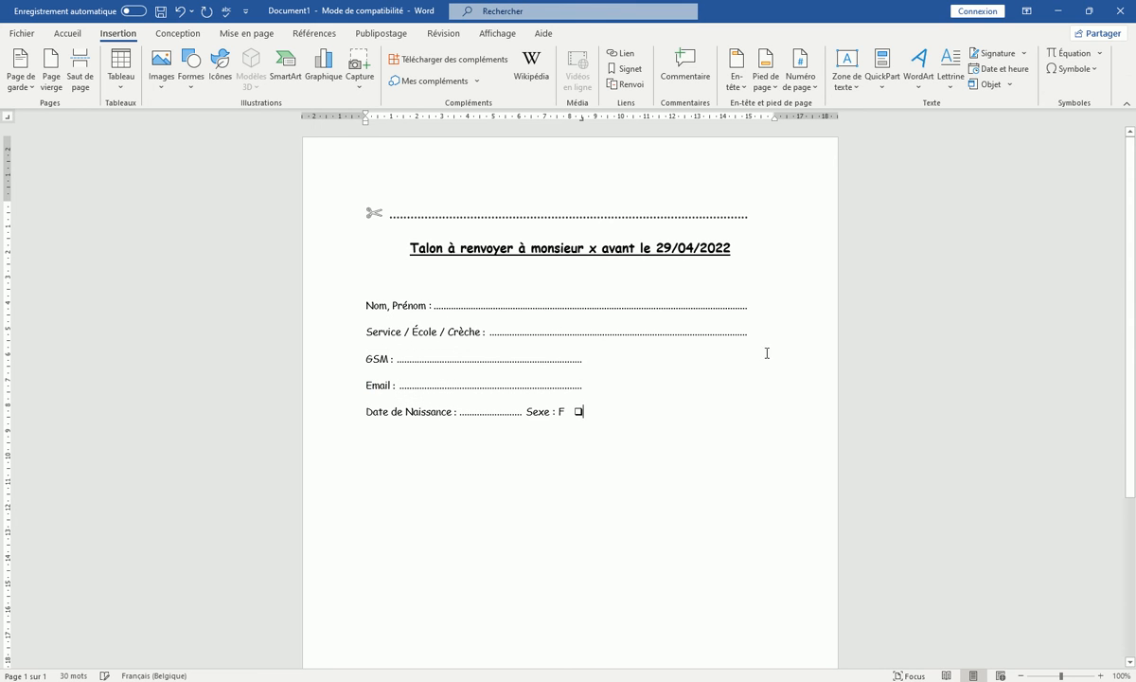
{"action": "type", "text": ".."}
{"action": "left_click", "coordinate": [585, 413]}
{"action": "type", "text": "M :"}
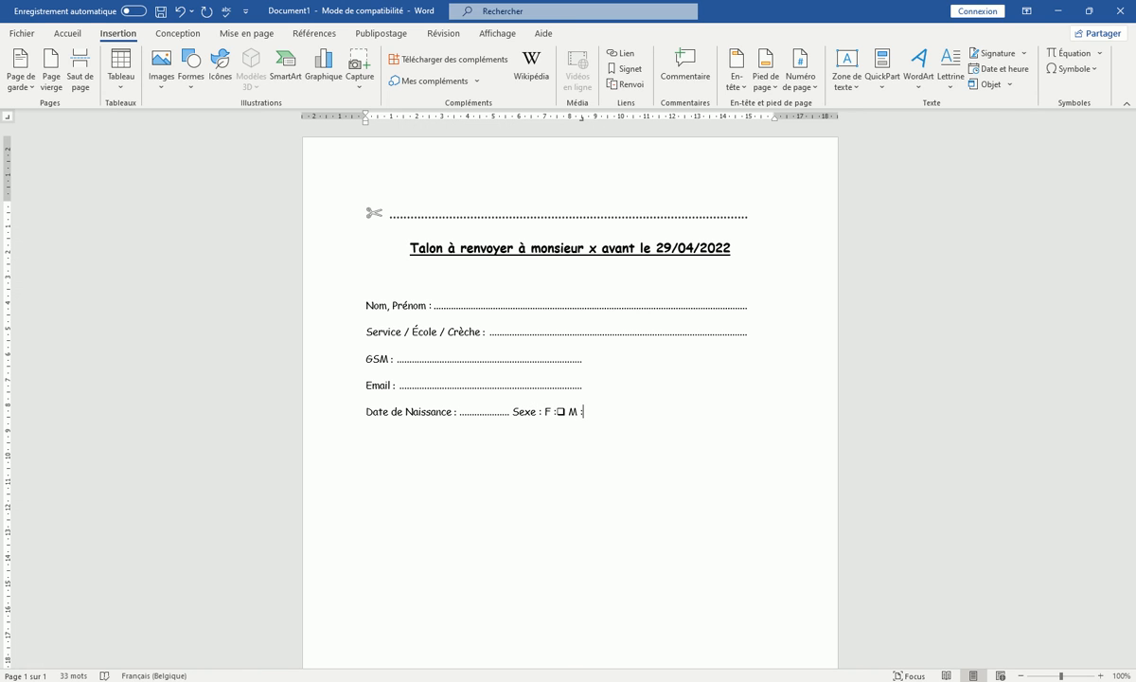
Step: Check the layout in TOURNOI MINI FOOT 2022, then in Document1 add "/" before "M :" and a box symbol after it
{"action": "left_click", "coordinate": [568, 414]}
{"action": "left_click", "coordinate": [835, 647]}
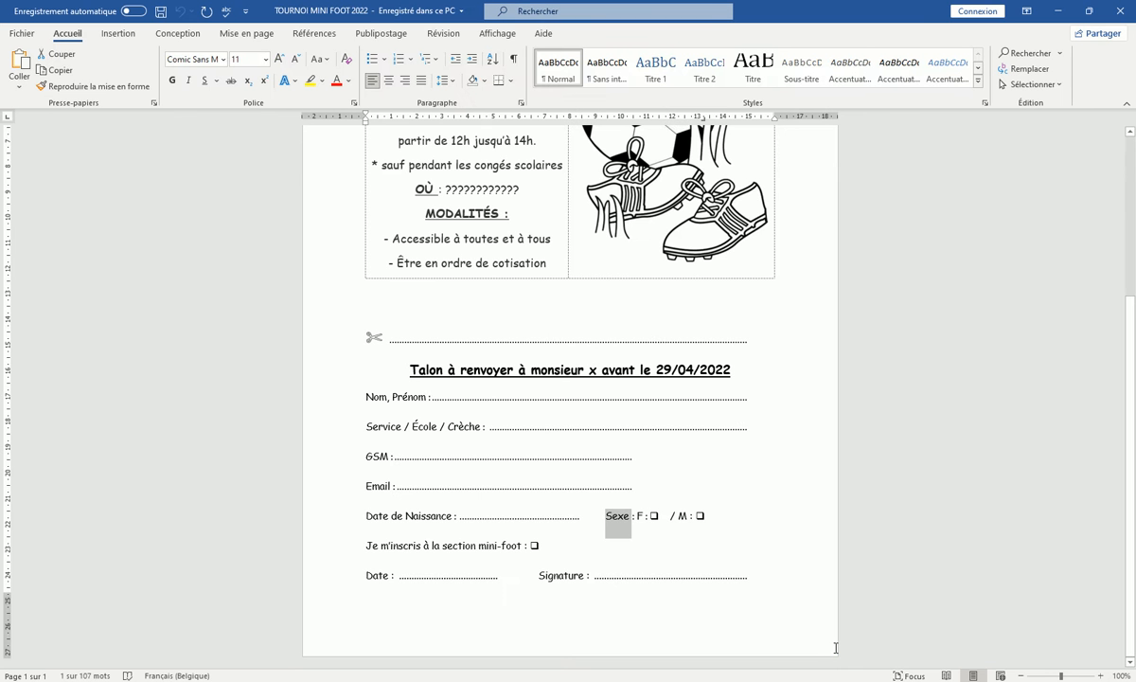
{"action": "left_click", "coordinate": [755, 598]}
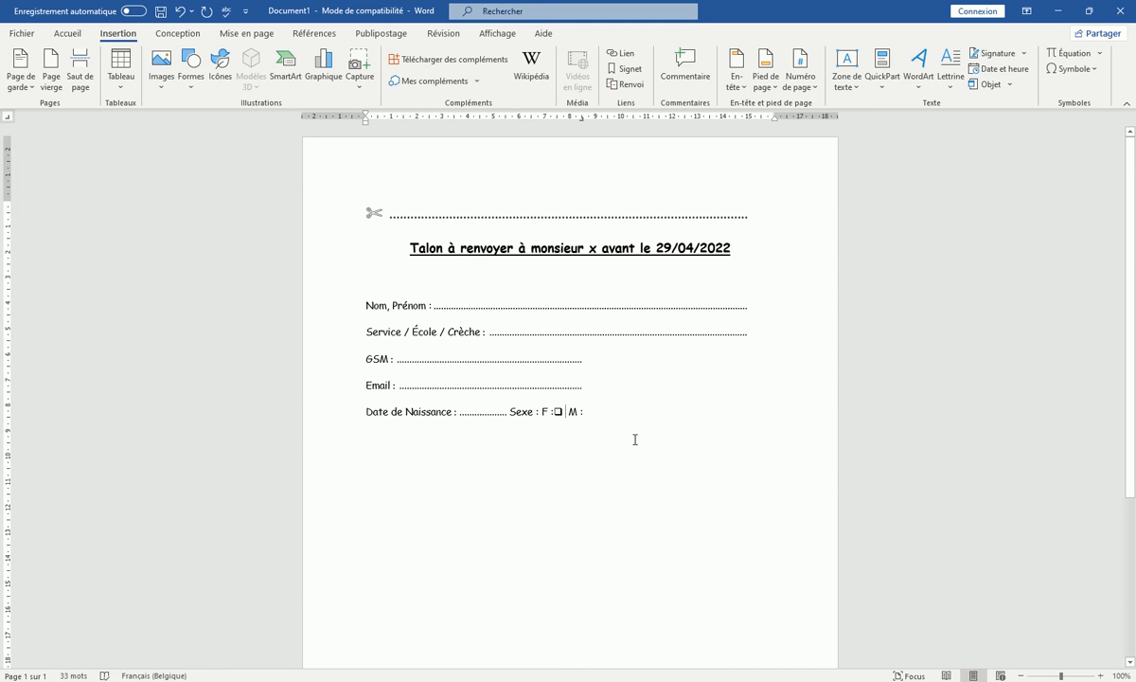
{"action": "type", "text": "/"}
{"action": "left_click", "coordinate": [1071, 69]}
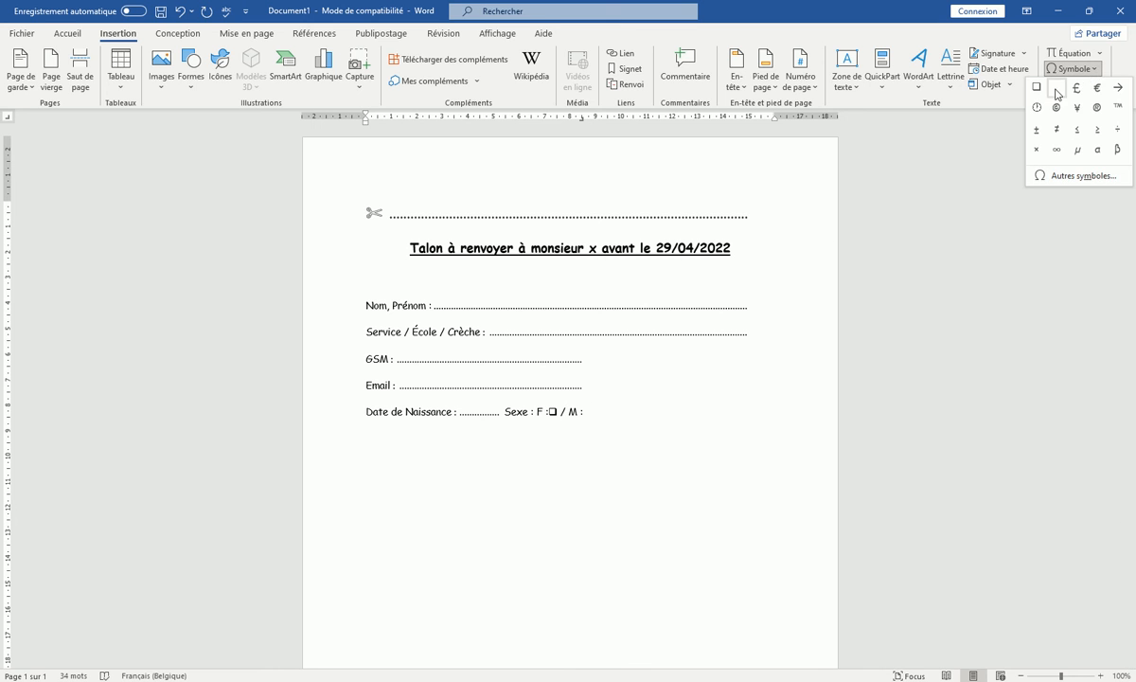
{"action": "left_click", "coordinate": [1038, 88]}
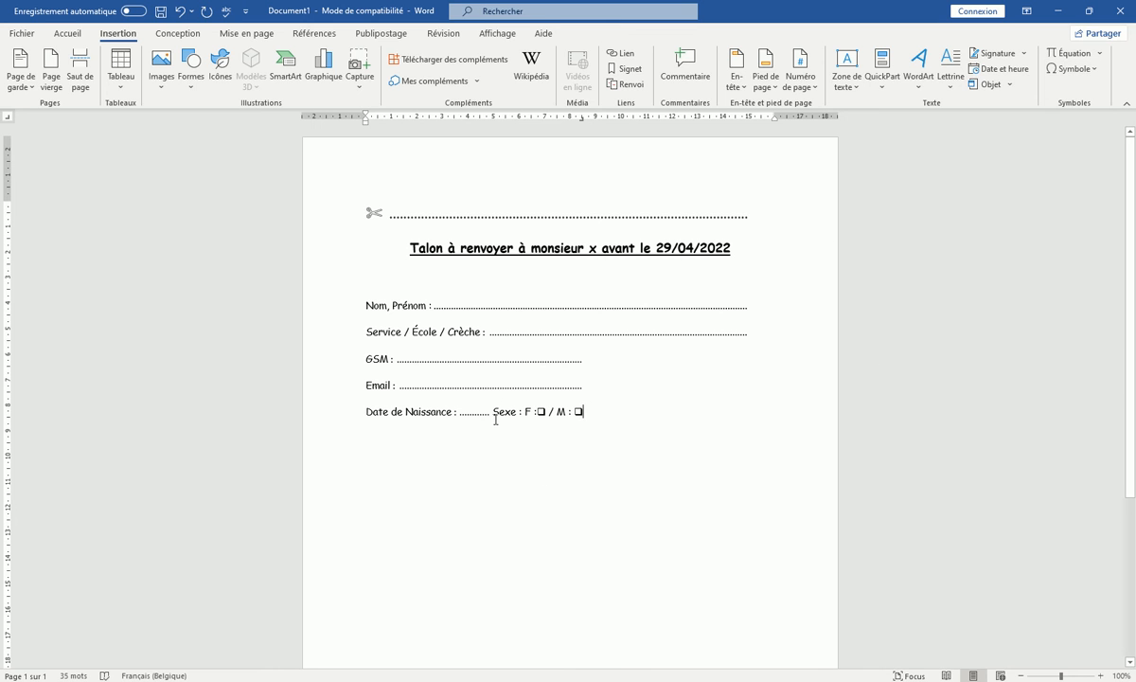
Step: Replace the "Date de Naissance" line's tab stop with one at about 12 cm and add a space before the box after "F :"
{"action": "mouse_move", "coordinate": [580, 118]}
{"action": "left_mouse_down"}
{"action": "mouse_move", "coordinate": [673, 131]}
{"action": "mouse_move", "coordinate": [721, 279]}
{"action": "left_mouse_up"}
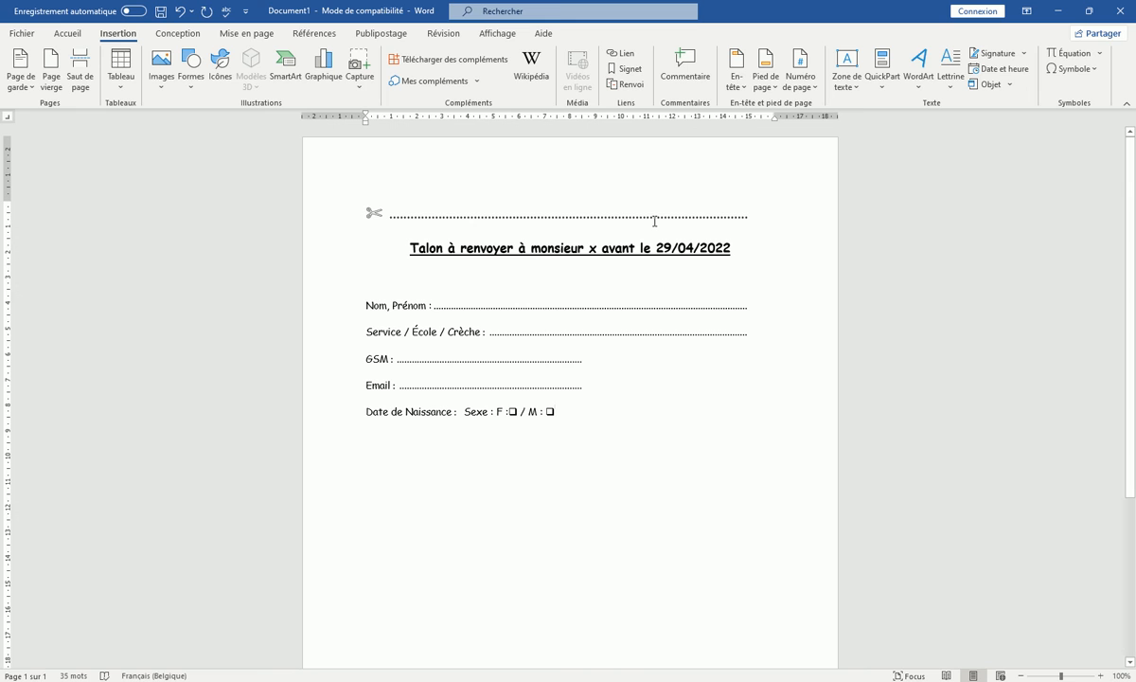
{"action": "left_click_drag", "start_coordinate": [546, 117], "coordinate": [673, 126]}
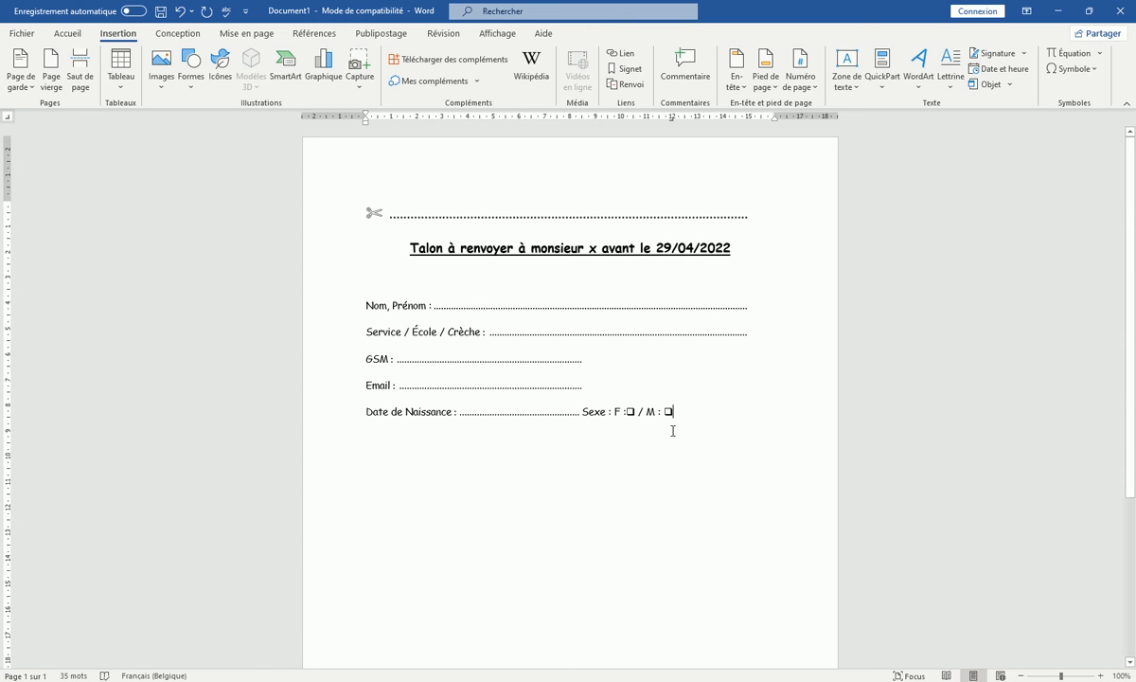
{"action": "left_click", "coordinate": [627, 412]}
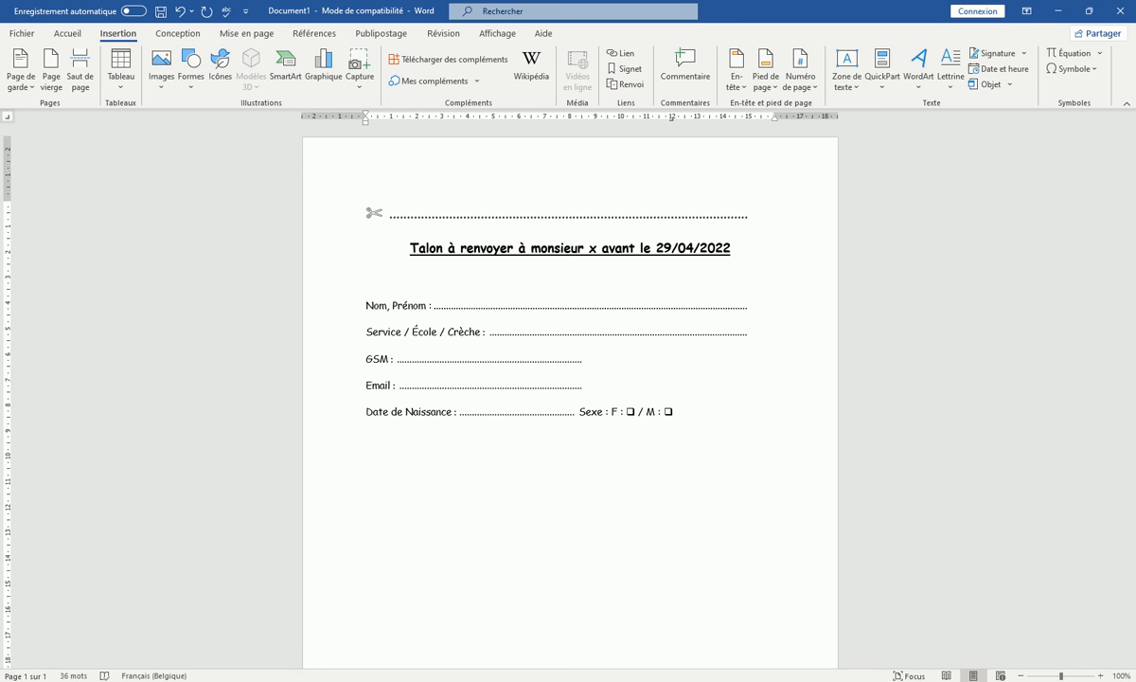
Step: Compare the spacing with TOURNOI MINI FOOT 2022, then in Document1 widen the gap before "/ M :" and move the line's tab stop to about 12.7 cm
{"action": "left_click", "coordinate": [850, 652]}
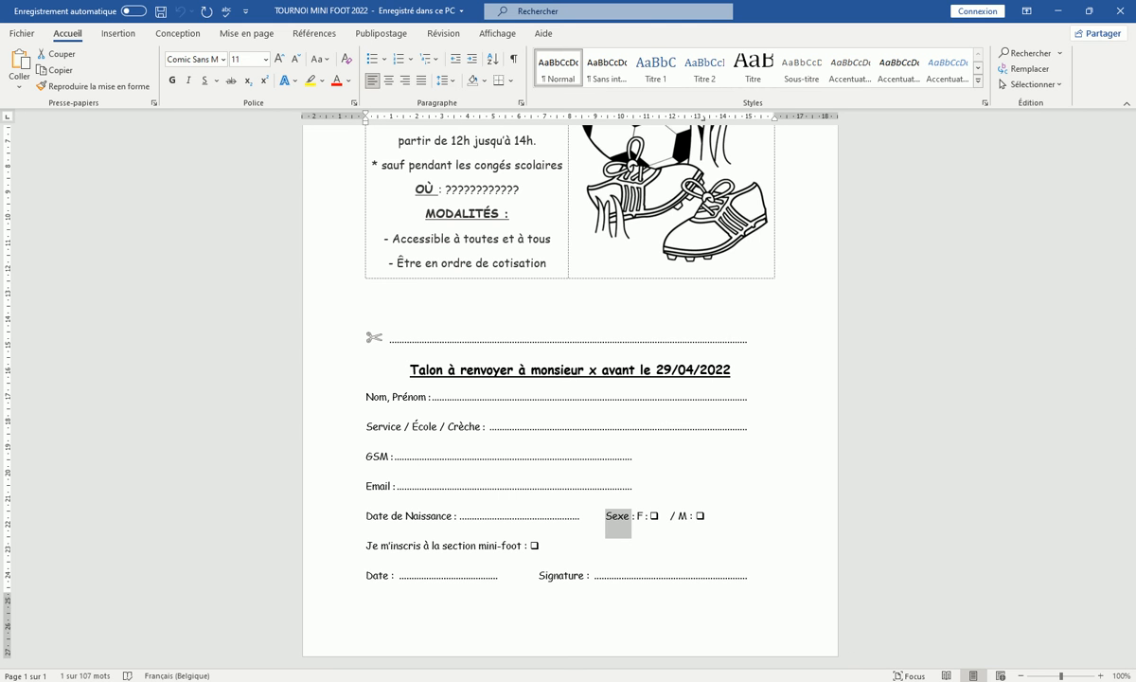
{"action": "left_click", "coordinate": [890, 611]}
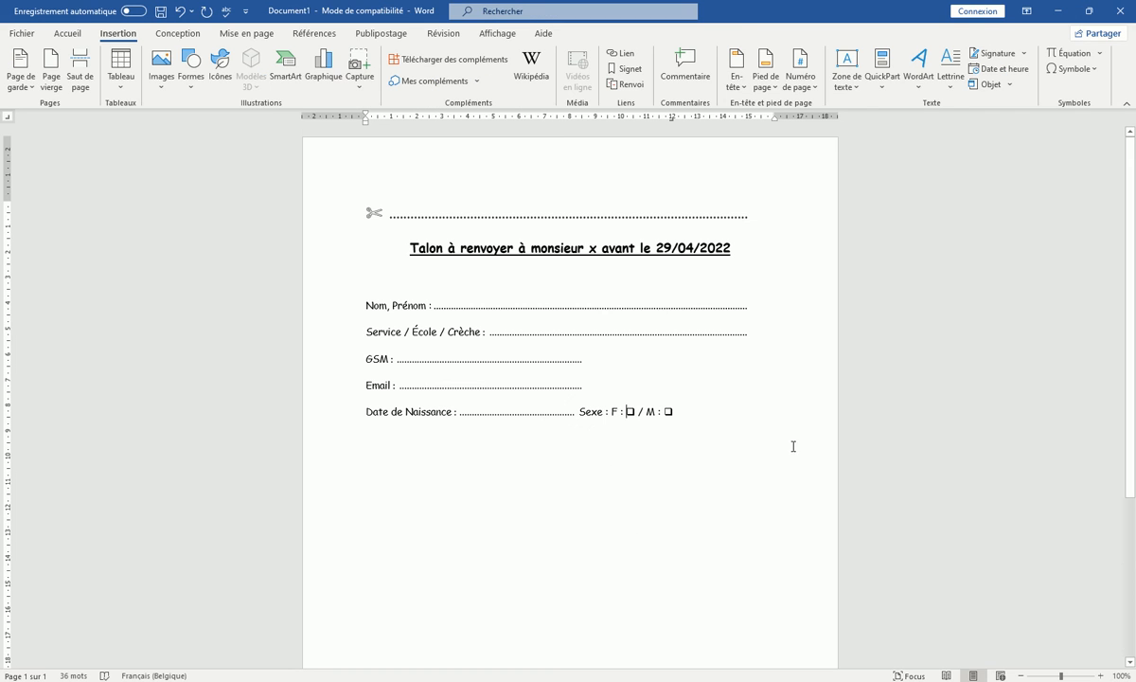
{"action": "left_click", "coordinate": [637, 414]}
{"action": "left_click", "coordinate": [644, 414]}
{"action": "left_click_drag", "start_coordinate": [675, 121], "coordinate": [692, 120]}
Step: Copy "Je m'inscris à la section mini-foot :" from TOURNOI MINI FOOT 2022 onto a new line below "Date de Naissance" in Document1, followed by a box symbol
{"action": "left_click", "coordinate": [707, 407]}
{"action": "key", "text": "Return"}
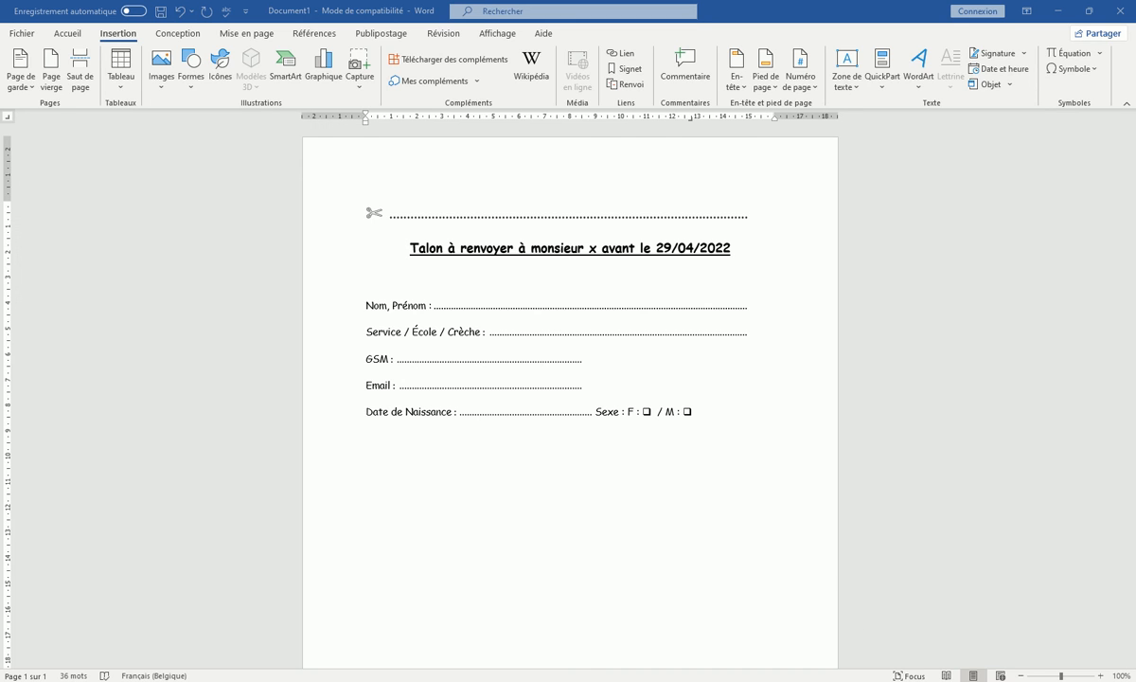
{"action": "left_click", "coordinate": [750, 589]}
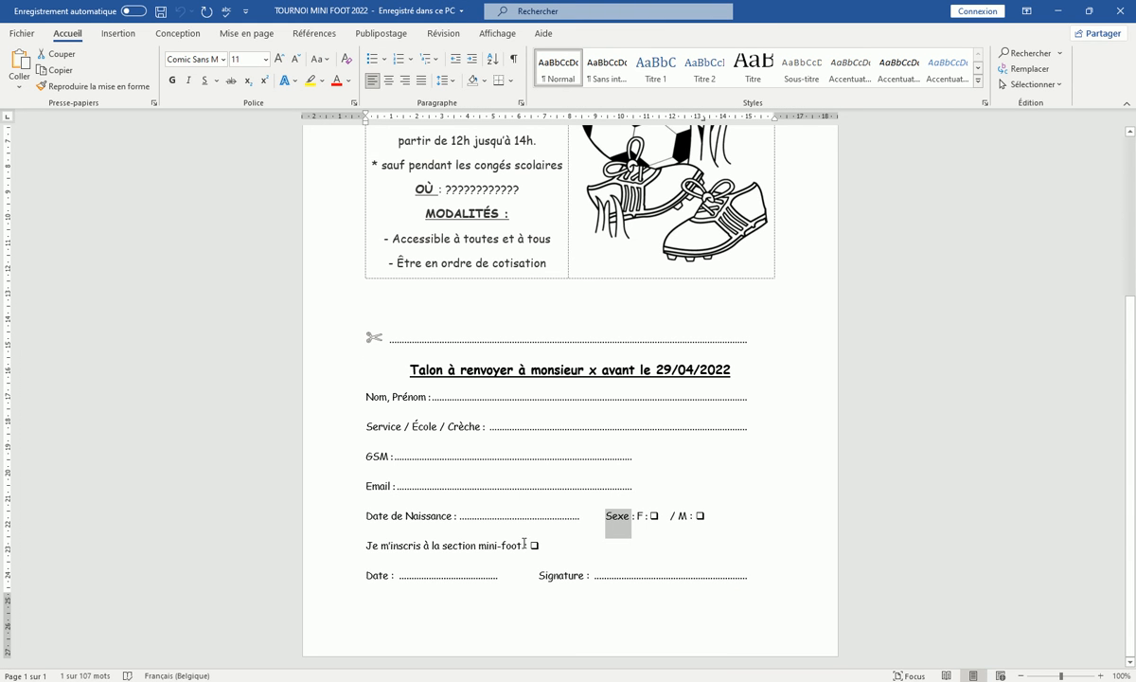
{"action": "left_click_drag", "start_coordinate": [526, 547], "coordinate": [352, 547]}
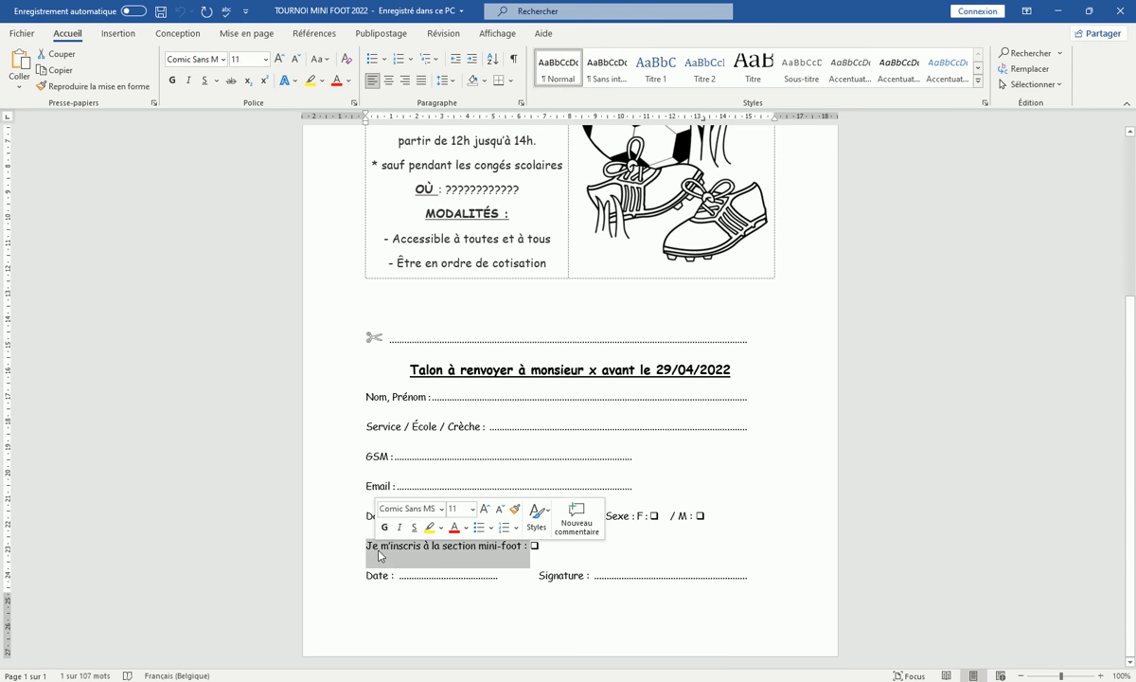
{"action": "right_click", "coordinate": [379, 548]}
{"action": "left_click", "coordinate": [441, 358]}
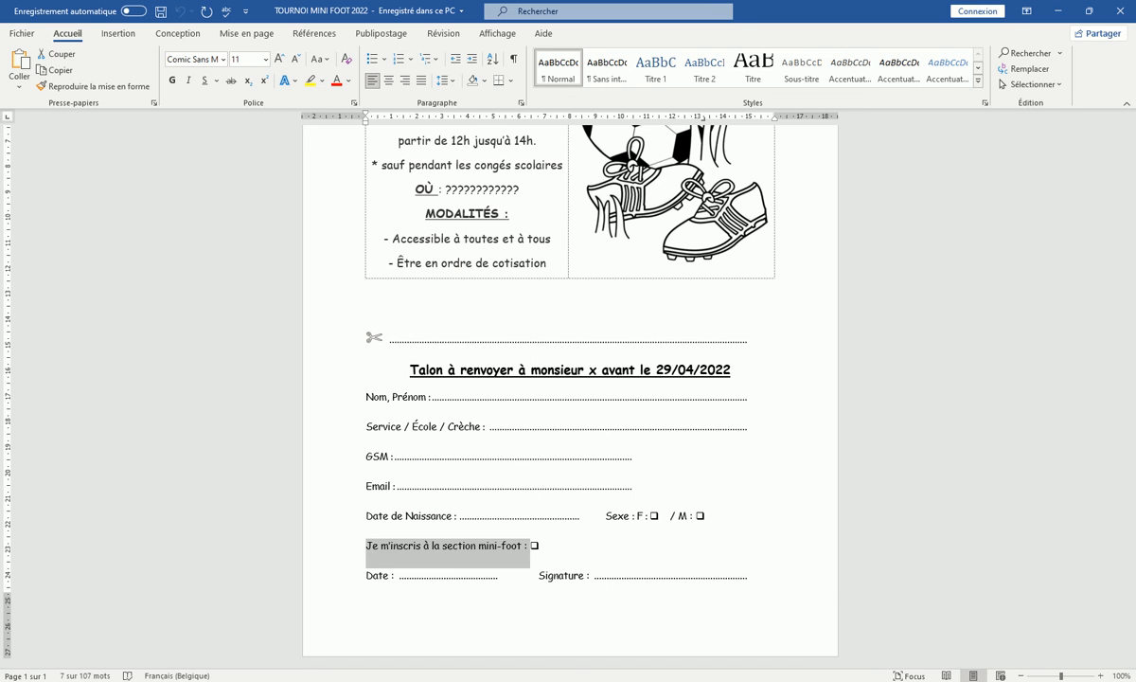
{"action": "left_click", "coordinate": [895, 583]}
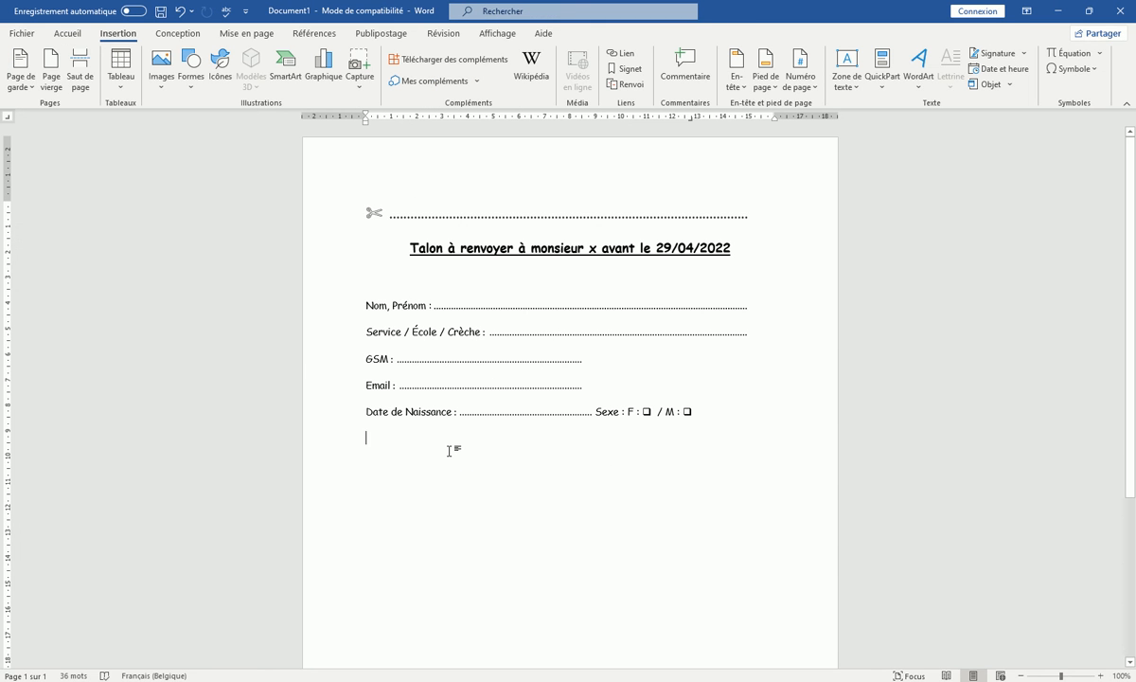
{"action": "key", "text": "ctrl+v"}
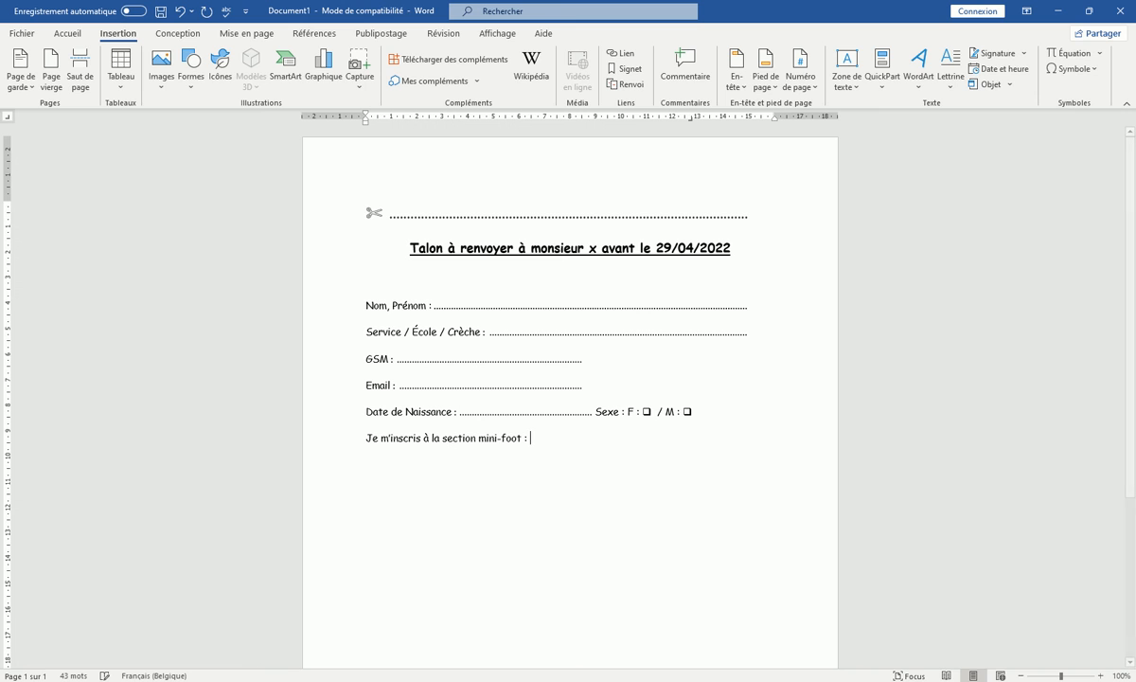
{"action": "left_click", "coordinate": [1076, 70]}
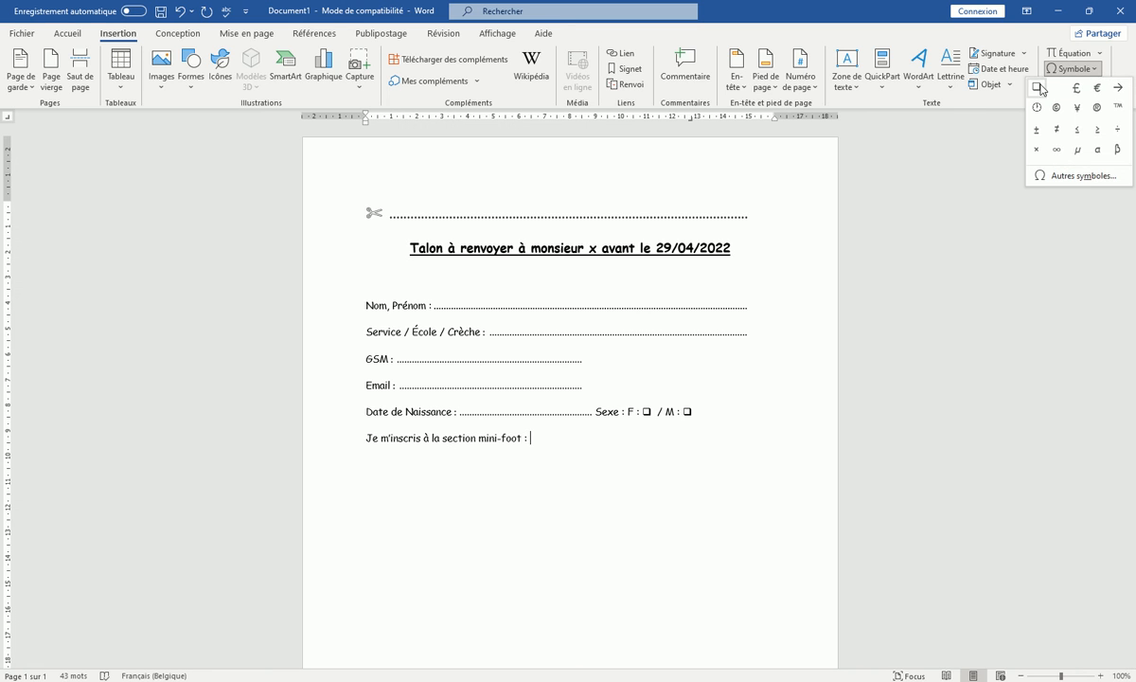
{"action": "left_click", "coordinate": [1037, 86]}
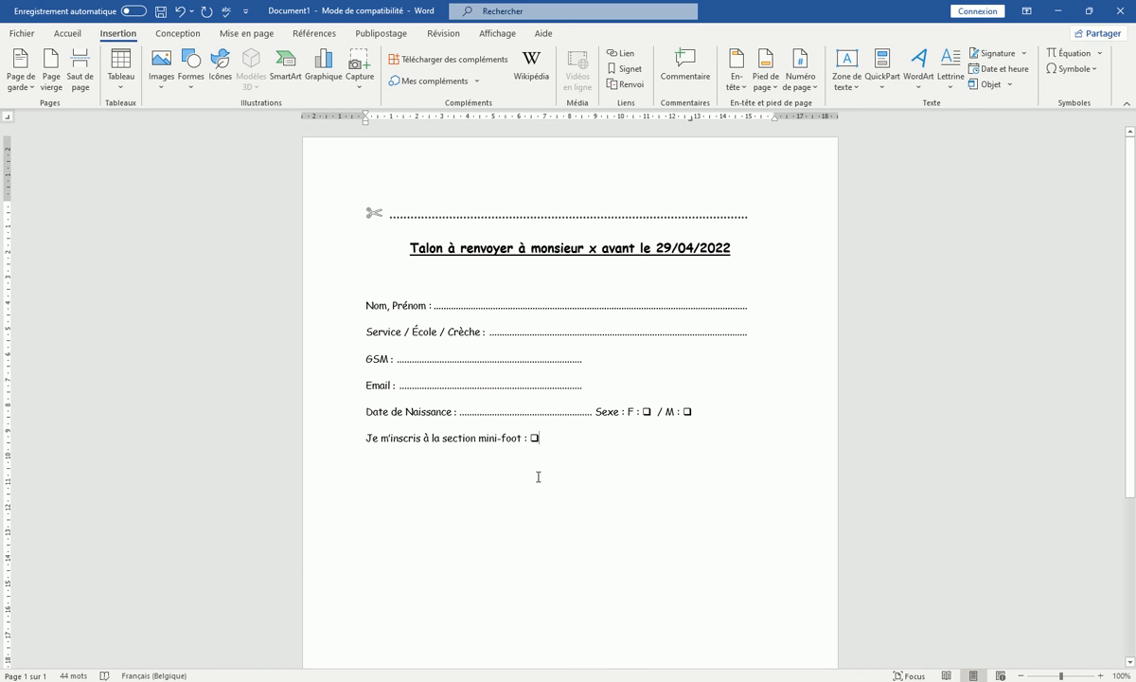
Step: Copy "Date :" from TOURNOI MINI FOOT 2022 onto a new line below the mini-foot line in Document1
{"action": "key", "text": "Return"}
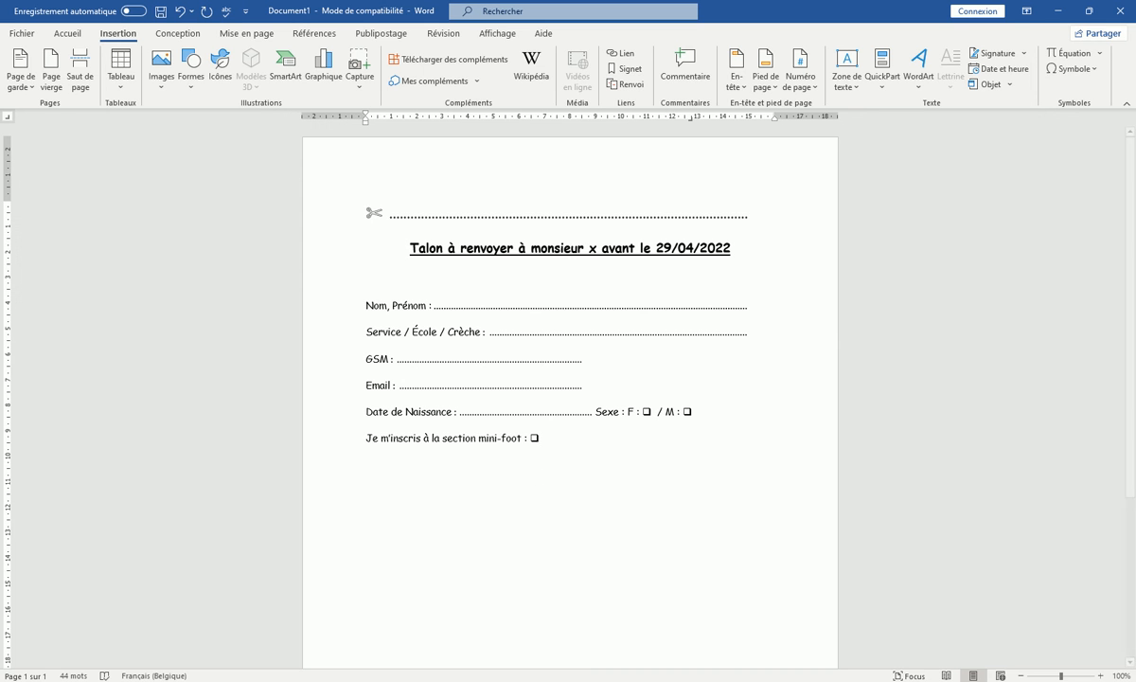
{"action": "left_click", "coordinate": [765, 620]}
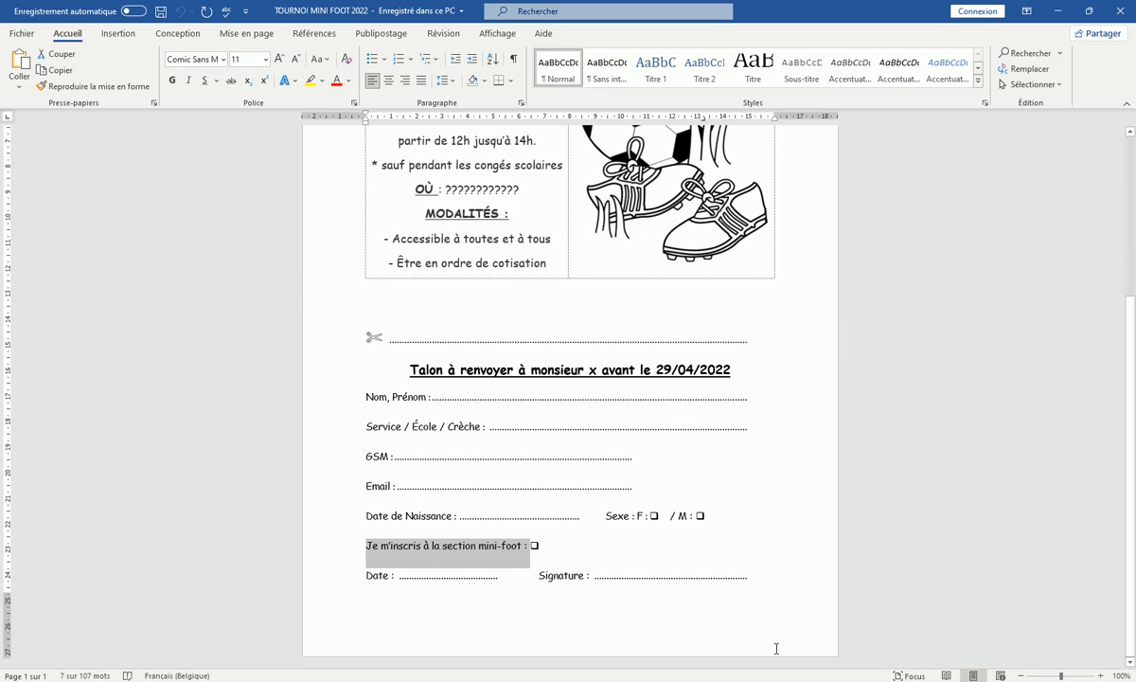
{"action": "double_click", "coordinate": [383, 576]}
{"action": "right_click", "coordinate": [381, 578]}
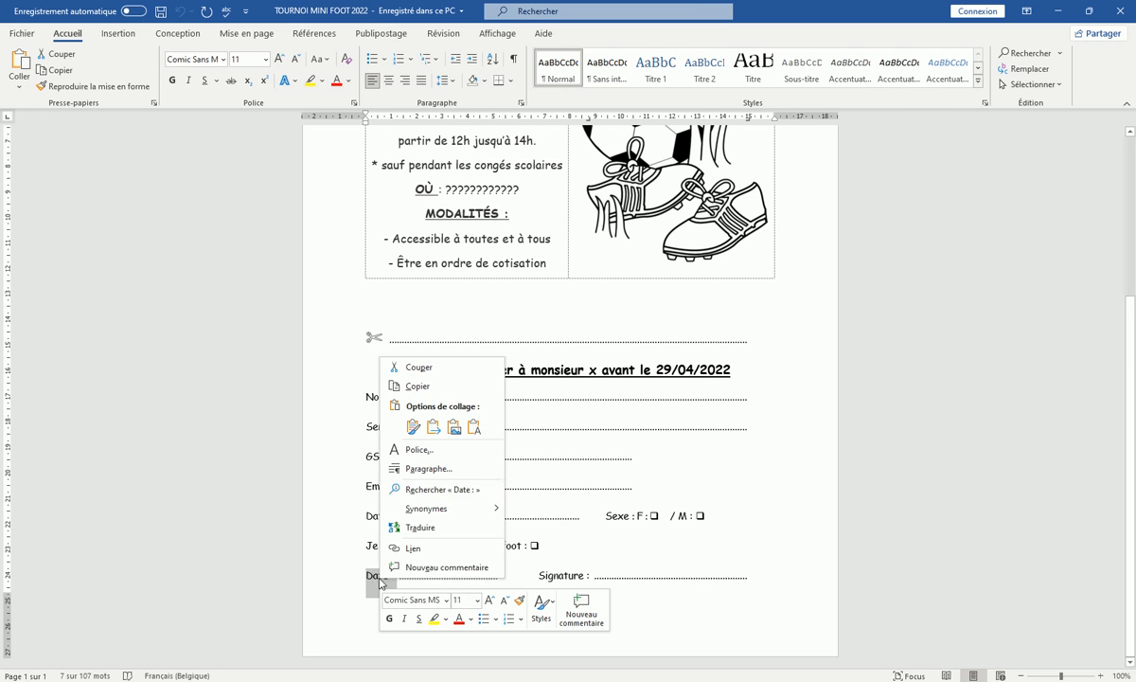
{"action": "left_click", "coordinate": [441, 393]}
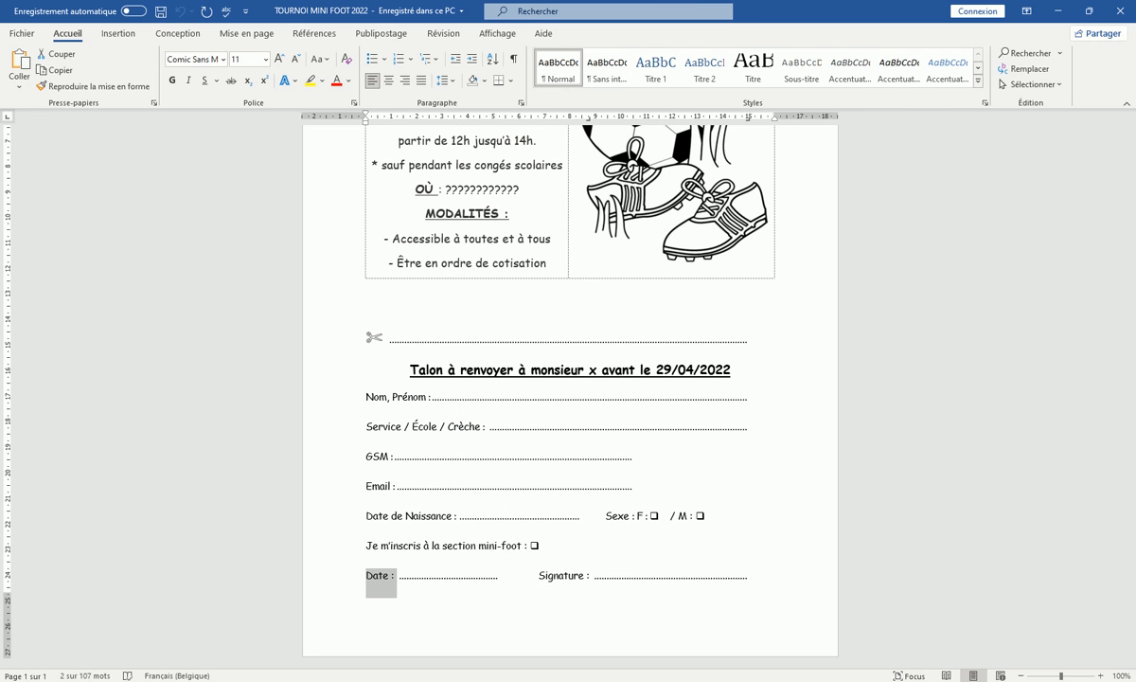
{"action": "left_click", "coordinate": [917, 644]}
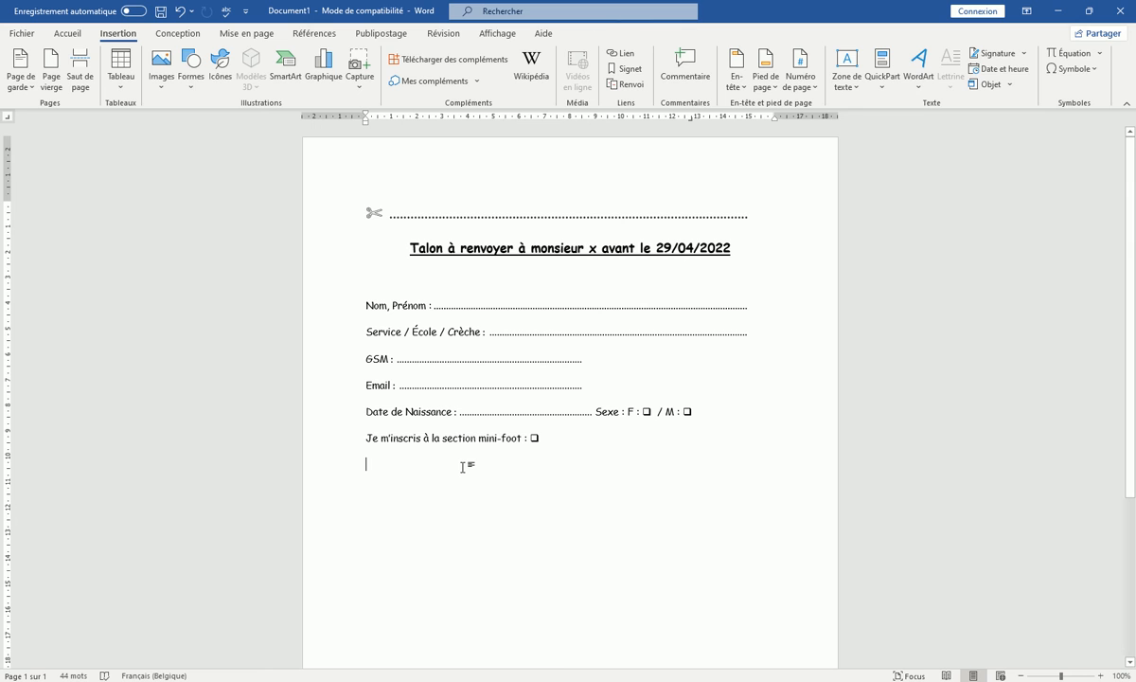
{"action": "key", "text": "ctrl+v"}
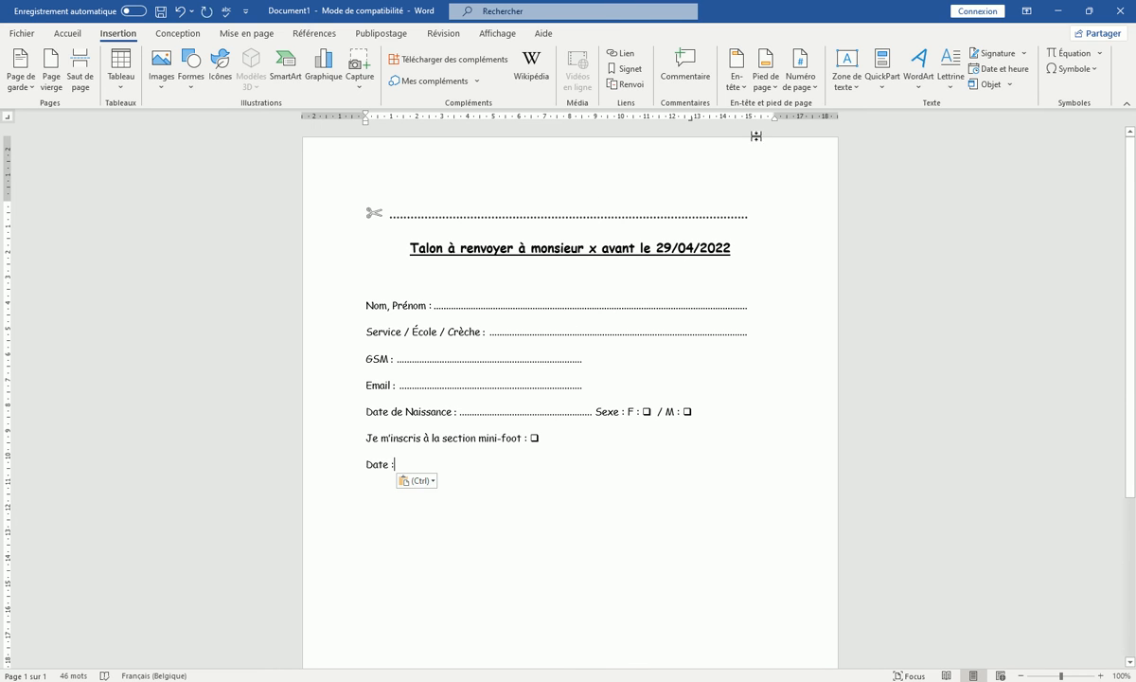
Step: Try moving the scissors line's tab stop to about 7 cm
{"action": "left_click", "coordinate": [761, 216]}
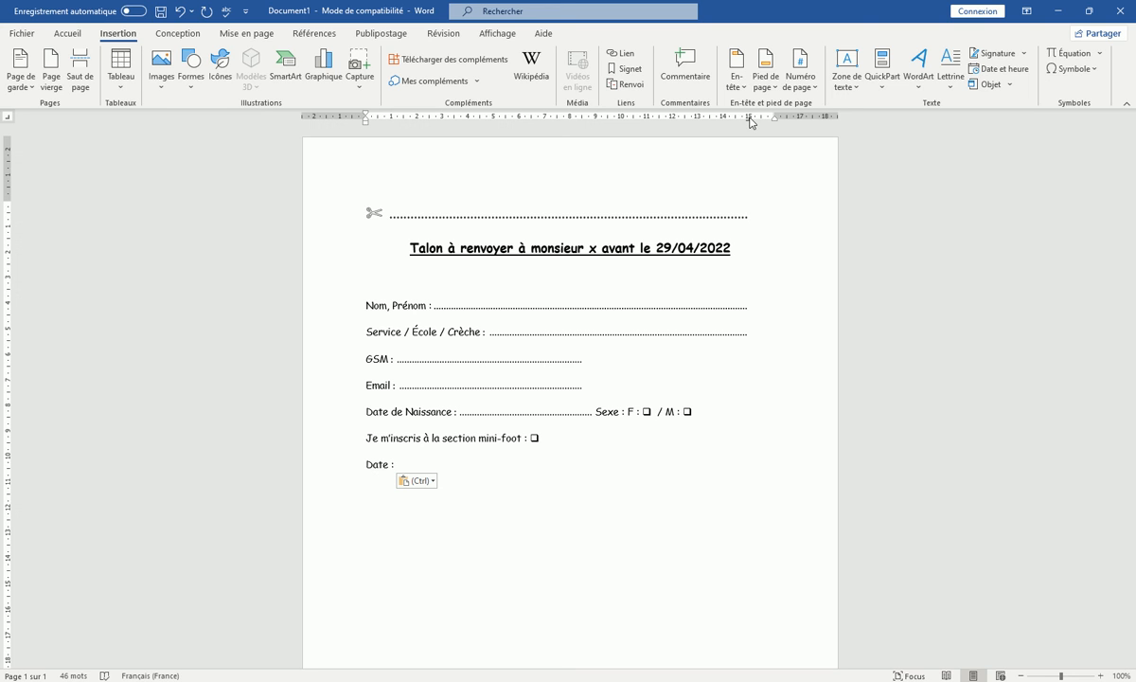
{"action": "left_click_drag", "start_coordinate": [751, 121], "coordinate": [714, 123]}
{"action": "left_click_drag", "start_coordinate": [599, 144], "coordinate": [545, 124]}
Step: Give the "Date :" line a right tab stop at 7 cm with dotted leader 2 and insert the tab after the label
{"action": "left_click", "coordinate": [396, 464]}
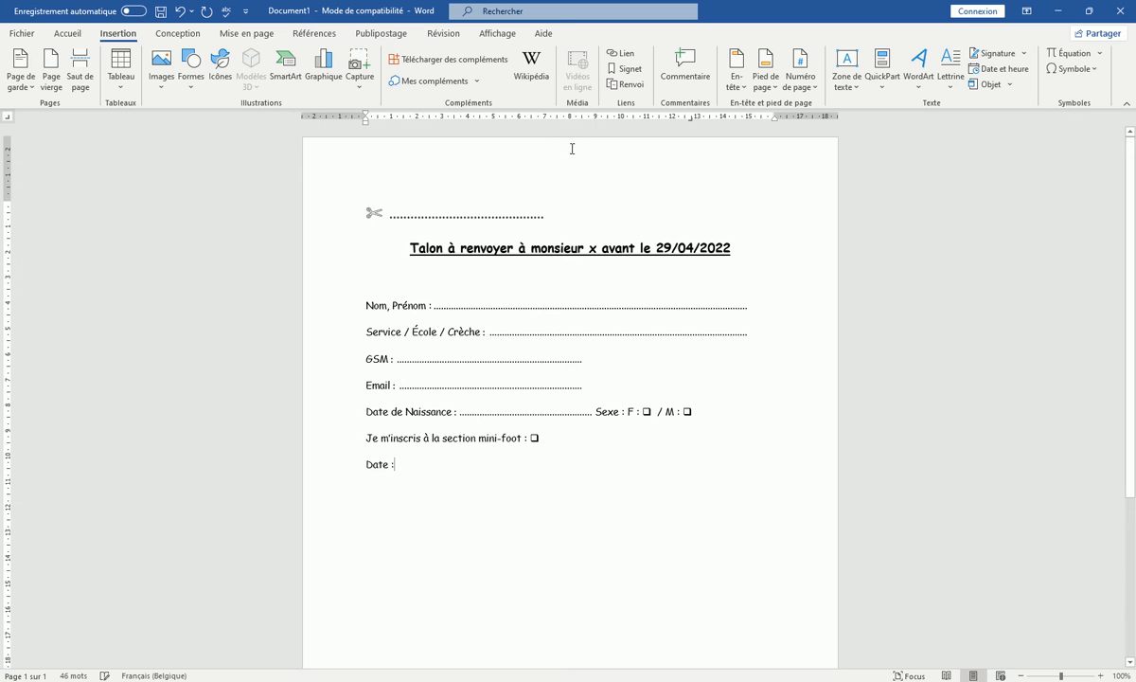
{"action": "left_click_drag", "start_coordinate": [632, 119], "coordinate": [625, 120]}
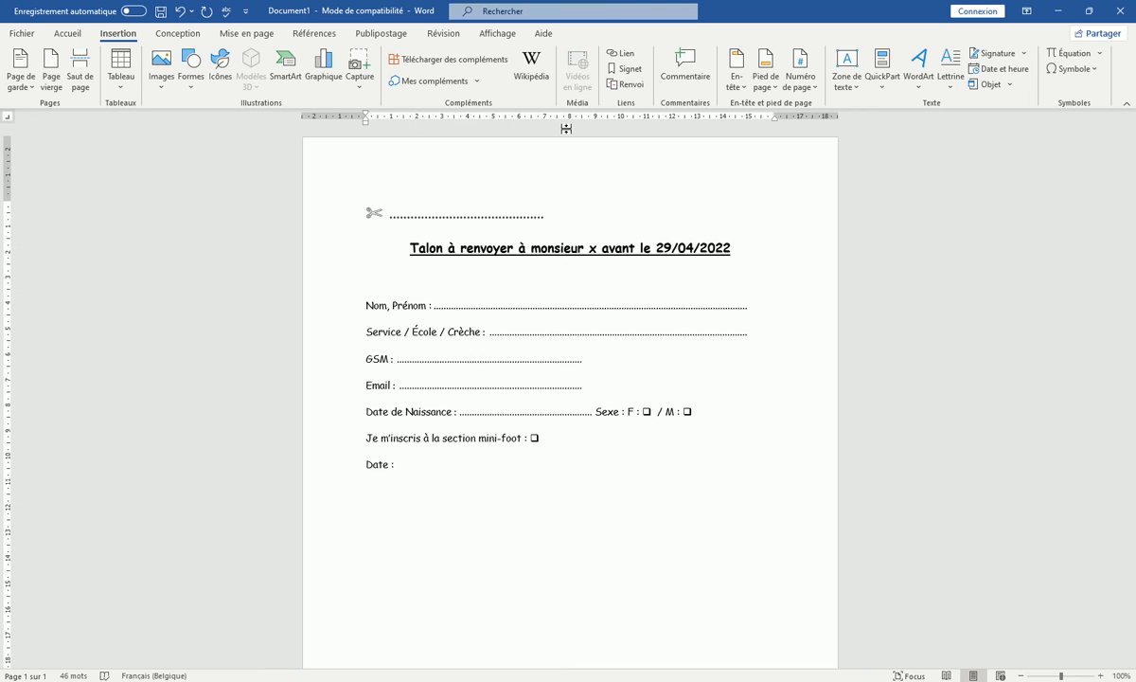
{"action": "left_click_drag", "start_coordinate": [544, 120], "coordinate": [546, 126]}
{"action": "double_click", "coordinate": [545, 118]}
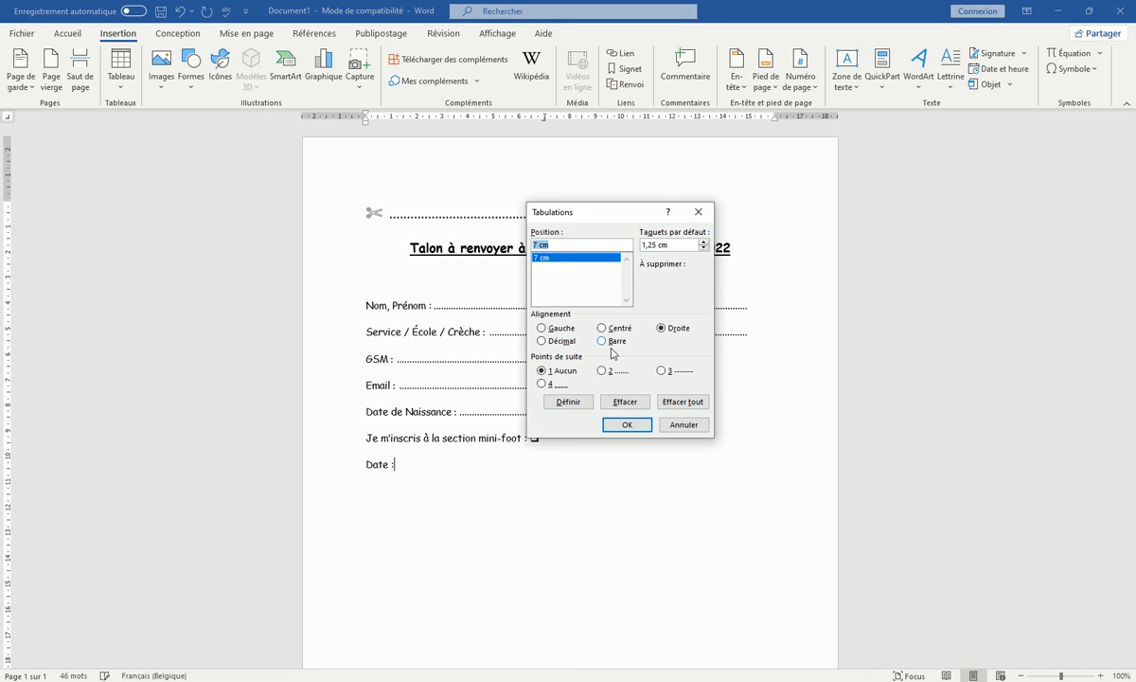
{"action": "left_click", "coordinate": [602, 370]}
{"action": "left_click", "coordinate": [627, 424]}
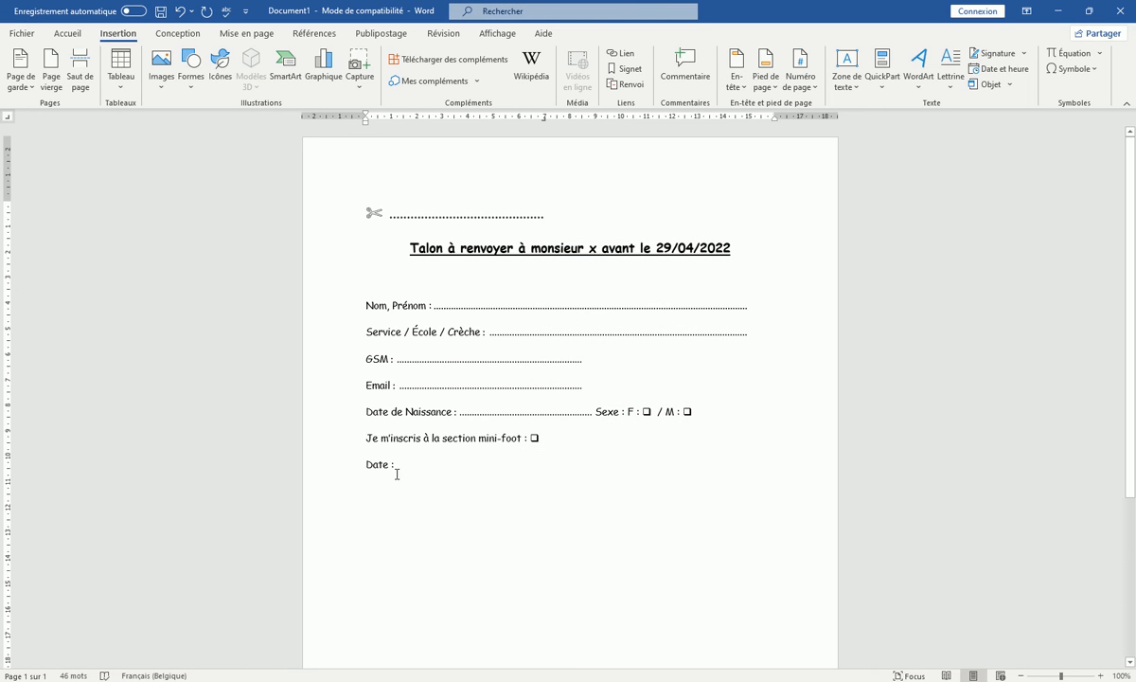
{"action": "key", "text": "Tab"}
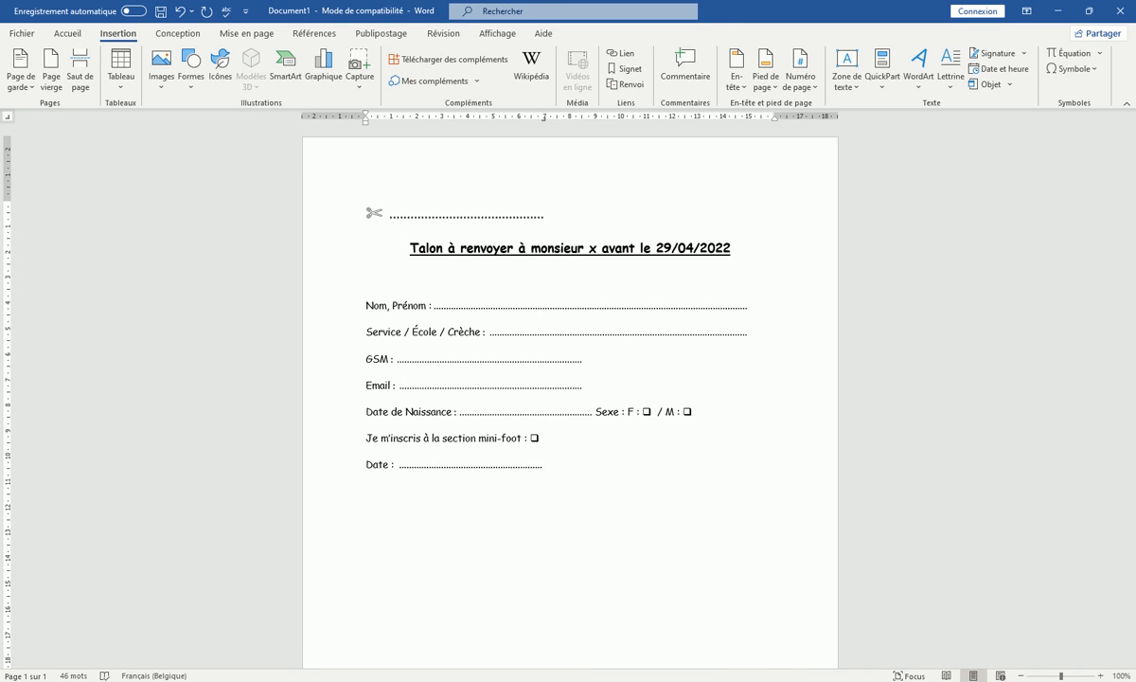
Step: Copy "Signature :" from TOURNOI MINI FOOT 2022 and paste it after the "Date :" dotted line in Document1
{"action": "left_click", "coordinate": [857, 653]}
{"action": "left_click_drag", "start_coordinate": [592, 575], "coordinate": [542, 577]}
{"action": "right_click", "coordinate": [544, 579]}
{"action": "left_click", "coordinate": [609, 386]}
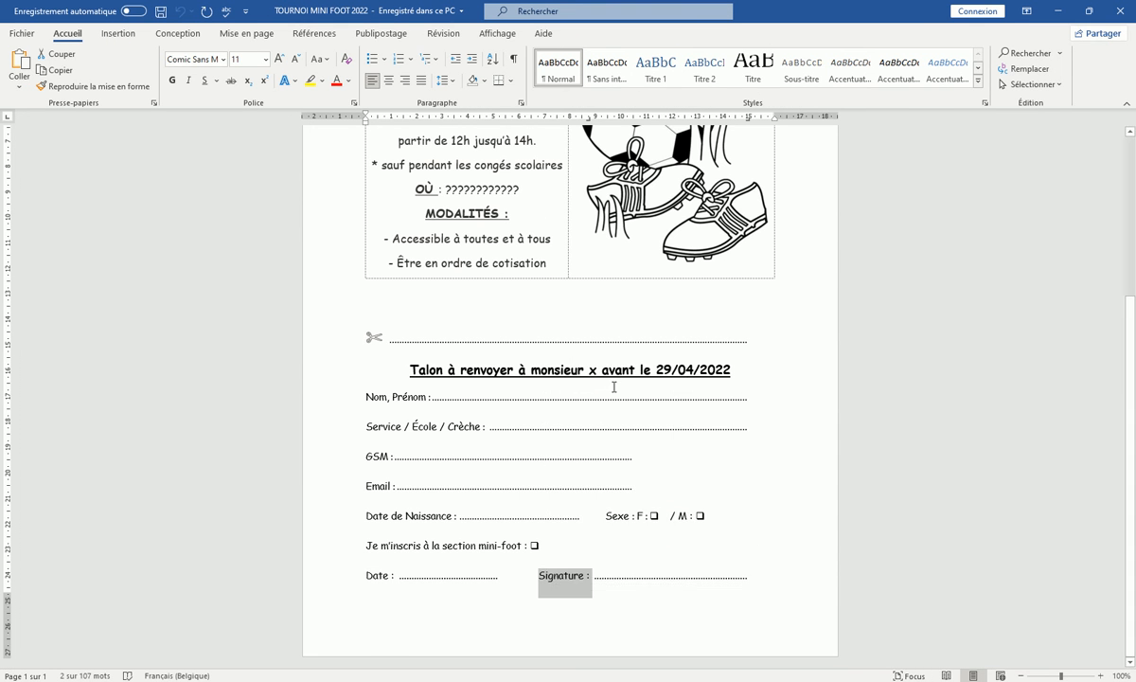
{"action": "mouse_move", "coordinate": [857, 668]}
{"action": "left_click", "coordinate": [944, 635]}
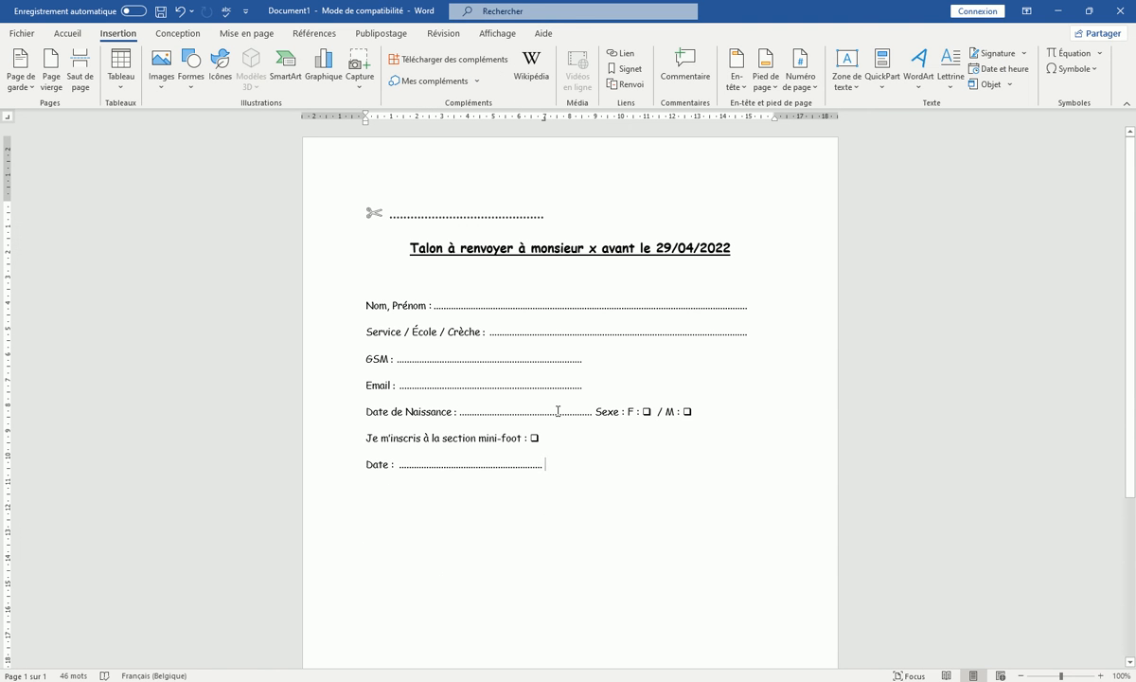
{"action": "key", "text": "ctrl+v"}
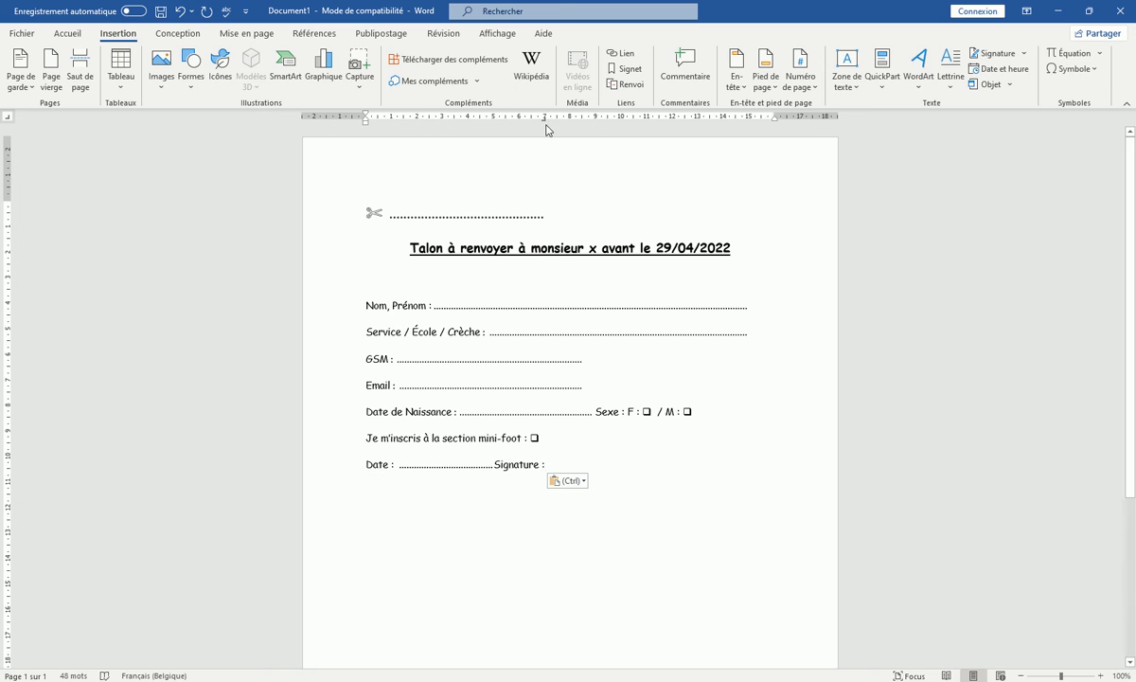
Step: Move the tab stop of the "Date :" and "Signature :" line to 9 cm
{"action": "left_click_drag", "start_coordinate": [546, 118], "coordinate": [595, 118]}
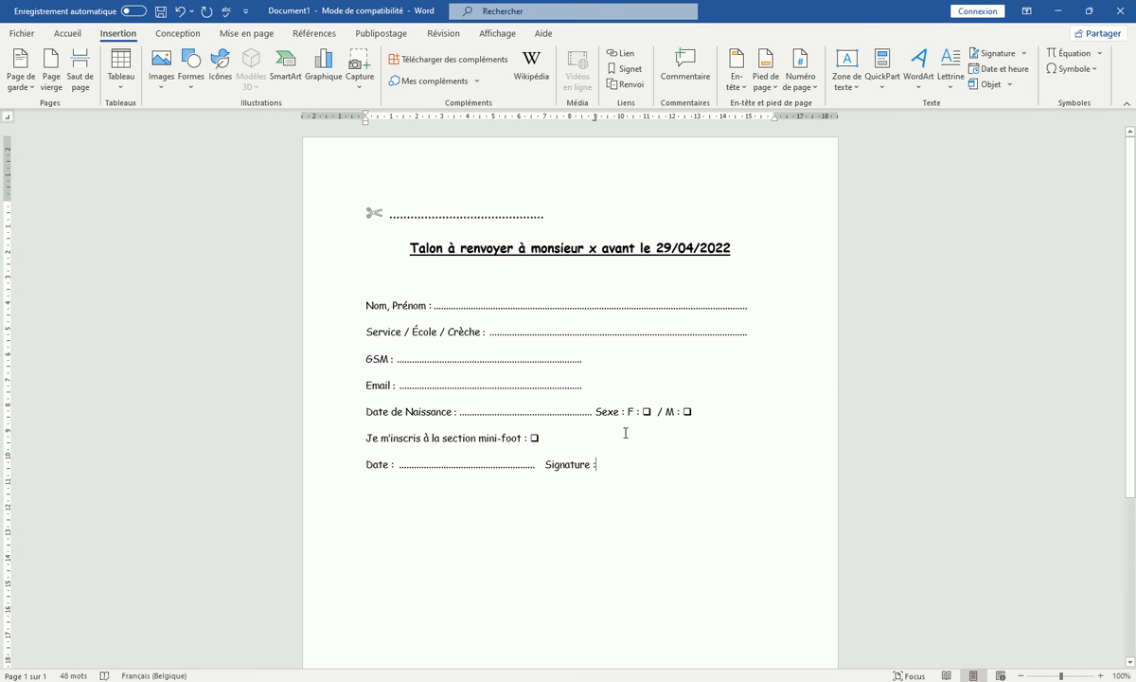
{"action": "left_click_drag", "start_coordinate": [594, 117], "coordinate": [702, 121]}
{"action": "left_click_drag", "start_coordinate": [589, 119], "coordinate": [596, 121]}
{"action": "key", "text": "Return"}
{"action": "double_click", "coordinate": [748, 118]}
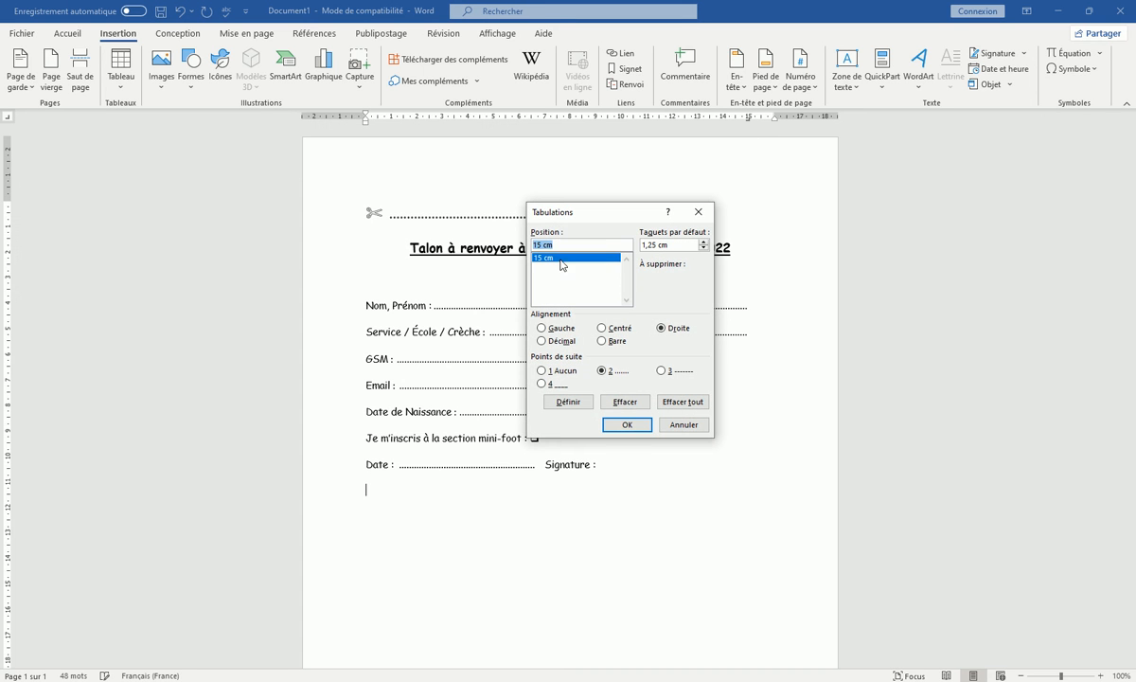
{"action": "left_click", "coordinate": [625, 424]}
{"action": "left_click", "coordinate": [605, 466]}
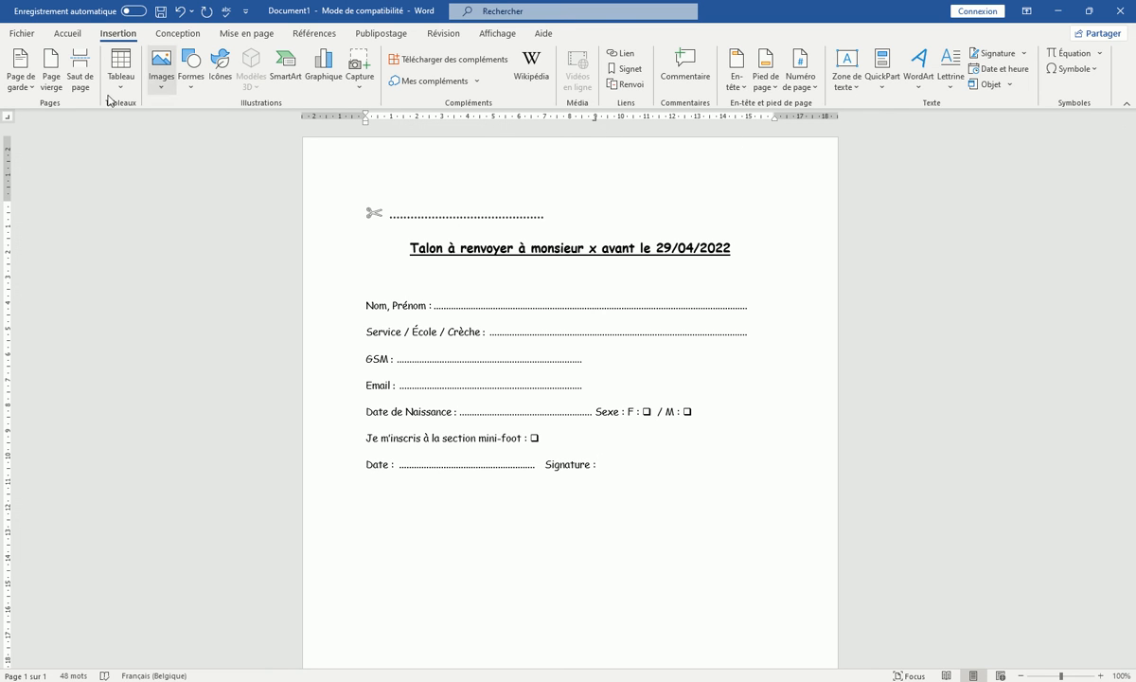
{"action": "key", "text": "ctrl+z"}
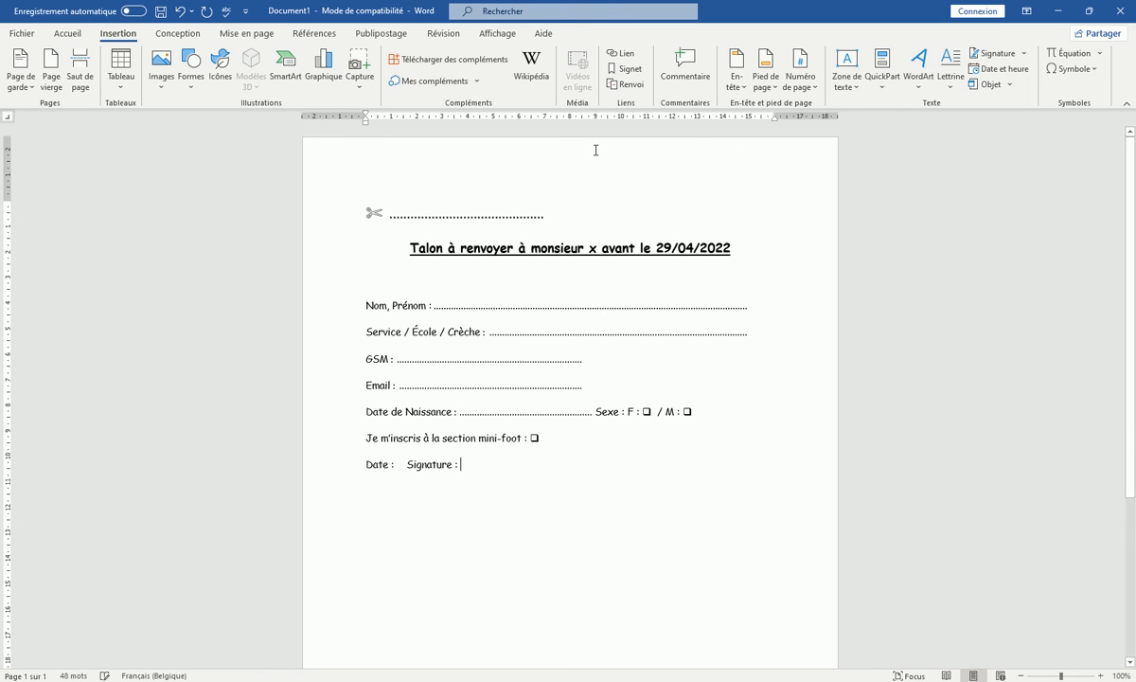
{"action": "key", "text": "Down"}
{"action": "key", "text": "ctrl+y"}
{"action": "left_click", "coordinate": [602, 465]}
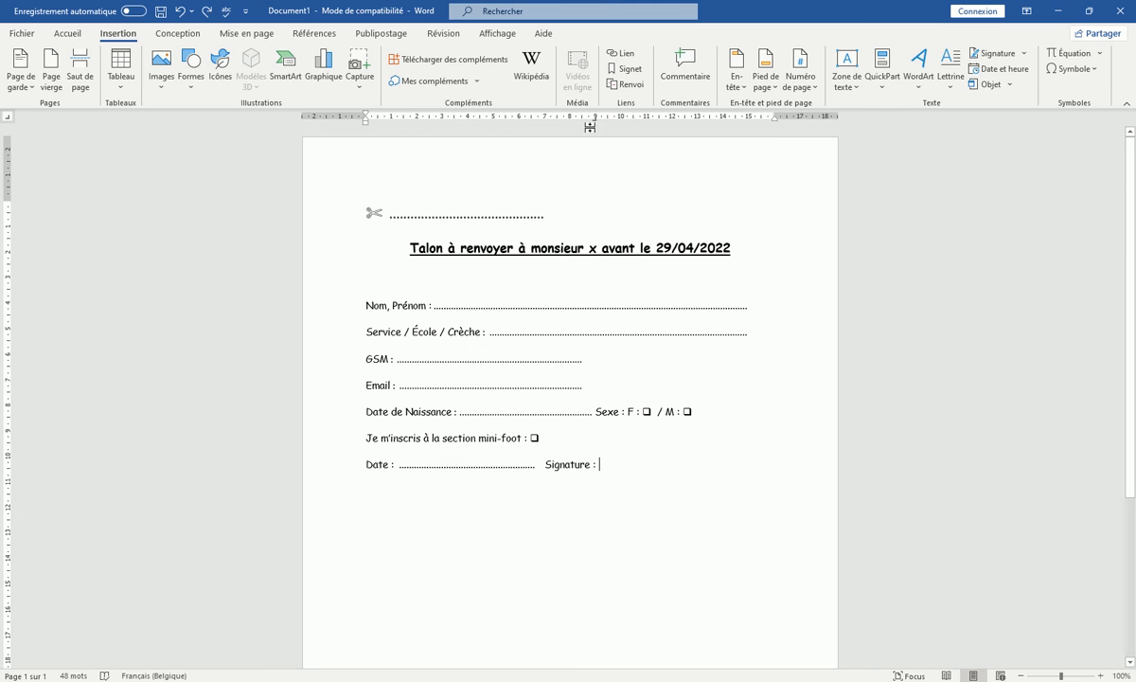
{"action": "left_click_drag", "start_coordinate": [559, 119], "coordinate": [602, 146]}
{"action": "key", "text": "ctrl+z"}
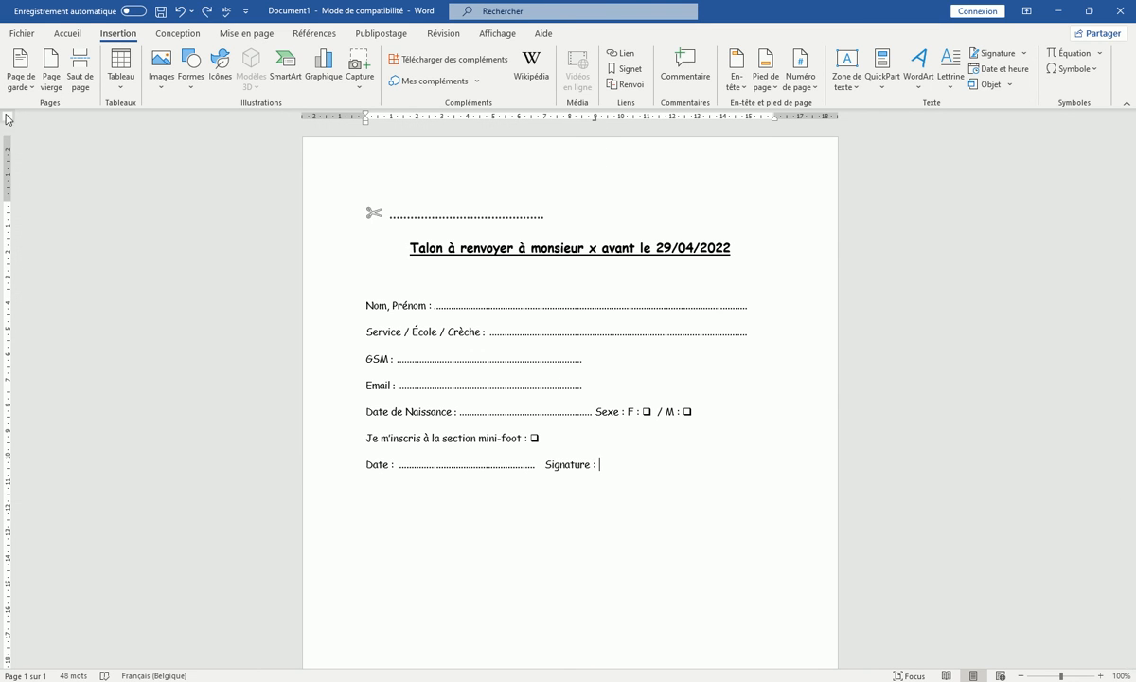
Step: Add a 15 cm tab stop with dotted leader 2 to the signature line and fill the space after "Signature :" with it
{"action": "double_click", "coordinate": [750, 120]}
{"action": "left_click", "coordinate": [580, 266]}
{"action": "left_click", "coordinate": [602, 370]}
{"action": "left_click", "coordinate": [626, 425]}
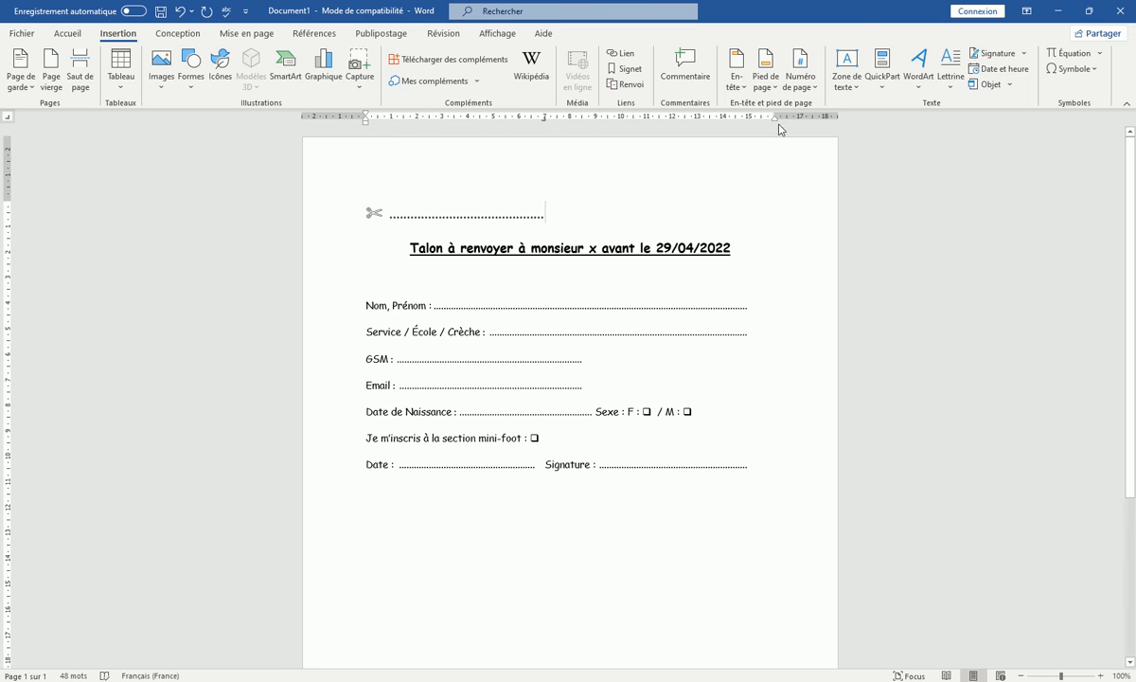
Step: Try to extend the scissors line by deleting its dotted leader, adding a 15 cm tab stop and reinserting the tab
{"action": "left_click", "coordinate": [401, 223]}
{"action": "left_click_drag", "start_coordinate": [384, 216], "coordinate": [543, 222]}
{"action": "key", "text": "Delete"}
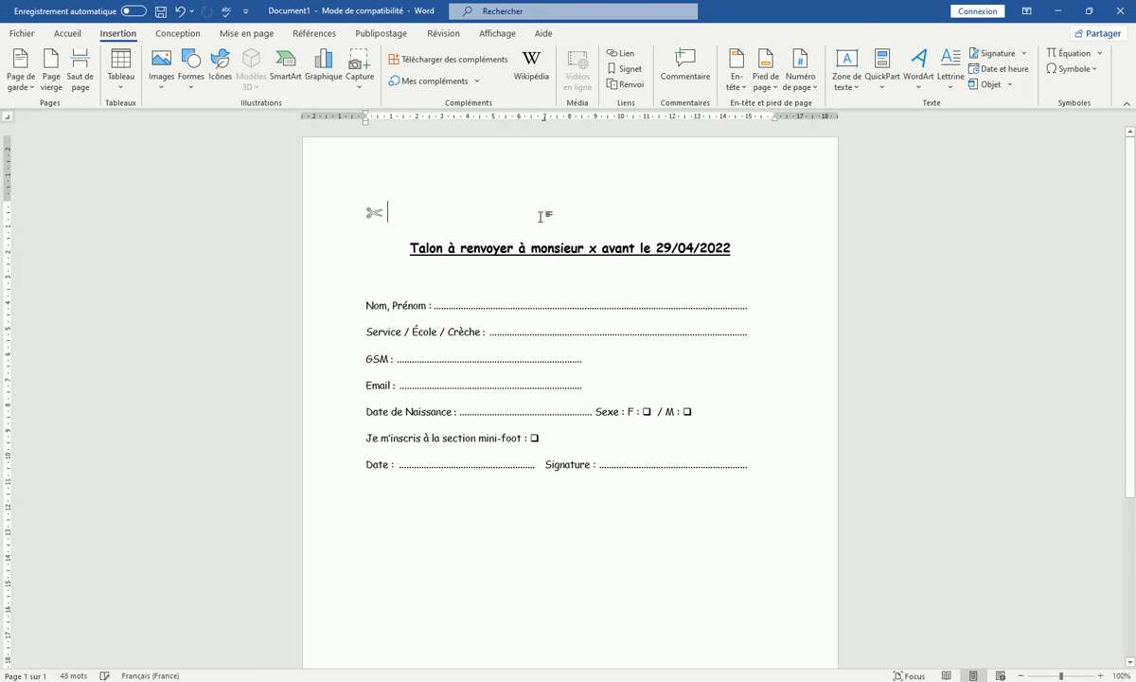
{"action": "double_click", "coordinate": [749, 118]}
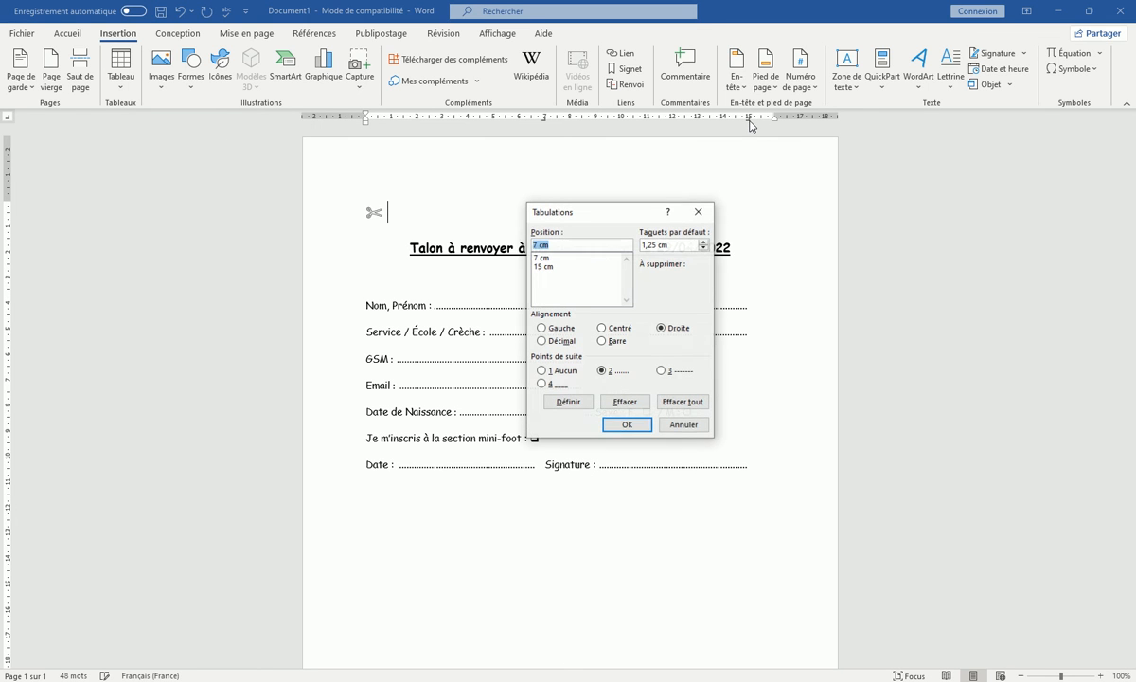
{"action": "left_click", "coordinate": [573, 257]}
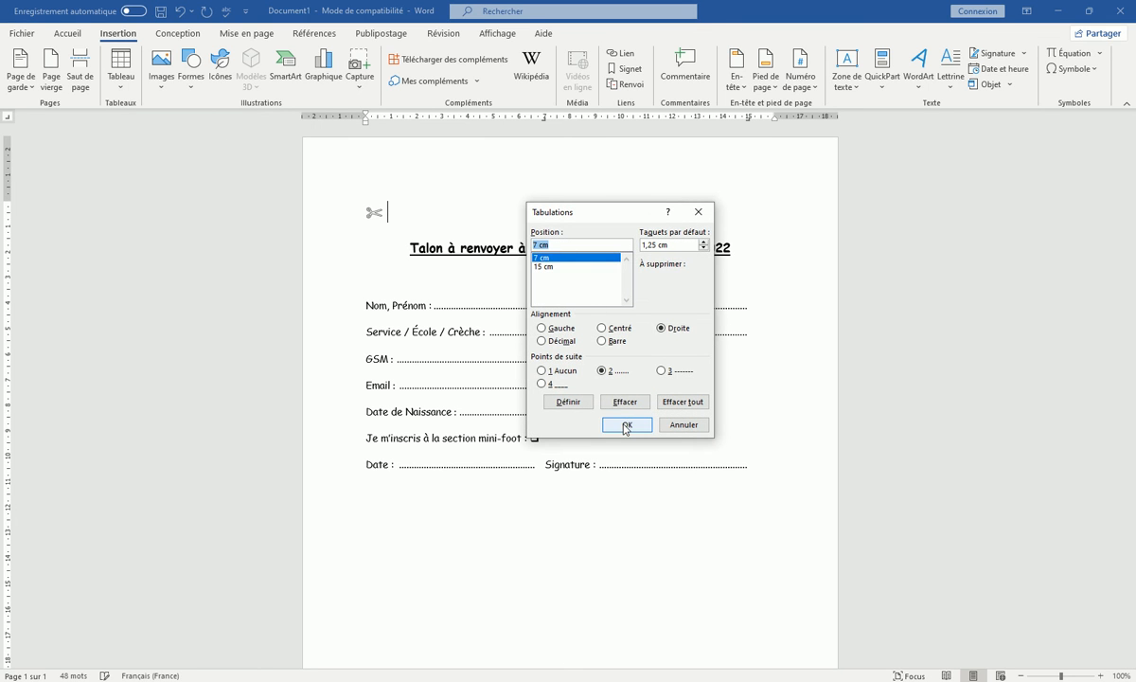
{"action": "left_click", "coordinate": [626, 424]}
{"action": "key", "text": "Tab"}
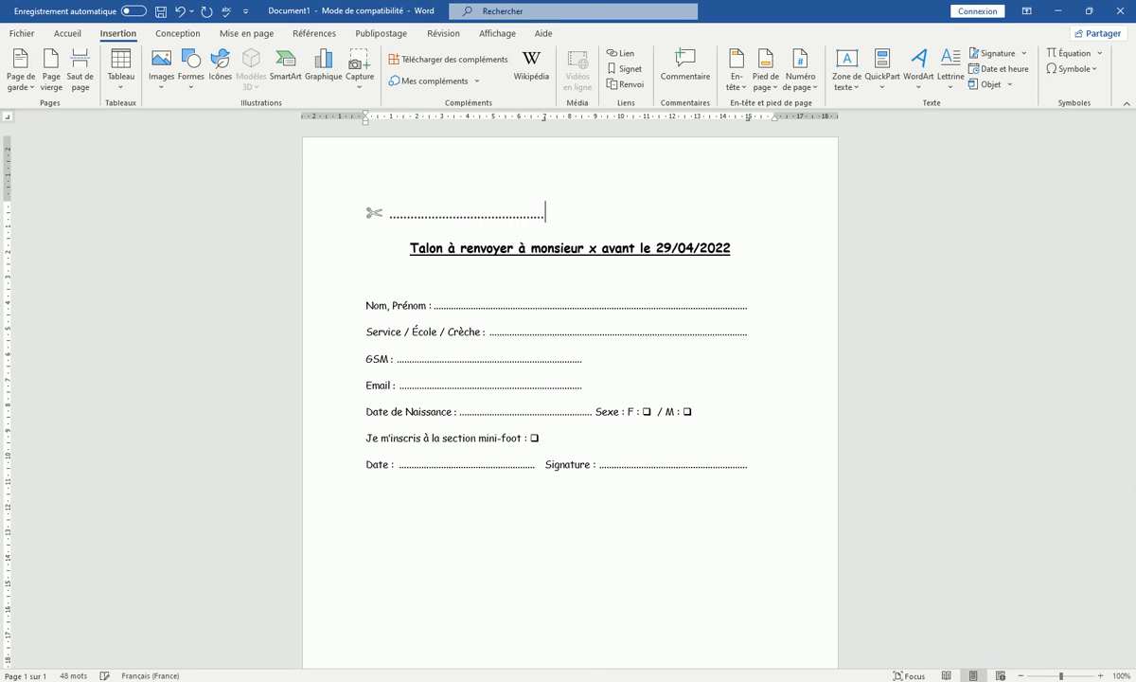
Step: Extend the scissors line's dotted leader by moving its 7 cm tab stop to 15 cm
{"action": "left_click_drag", "start_coordinate": [546, 118], "coordinate": [685, 148]}
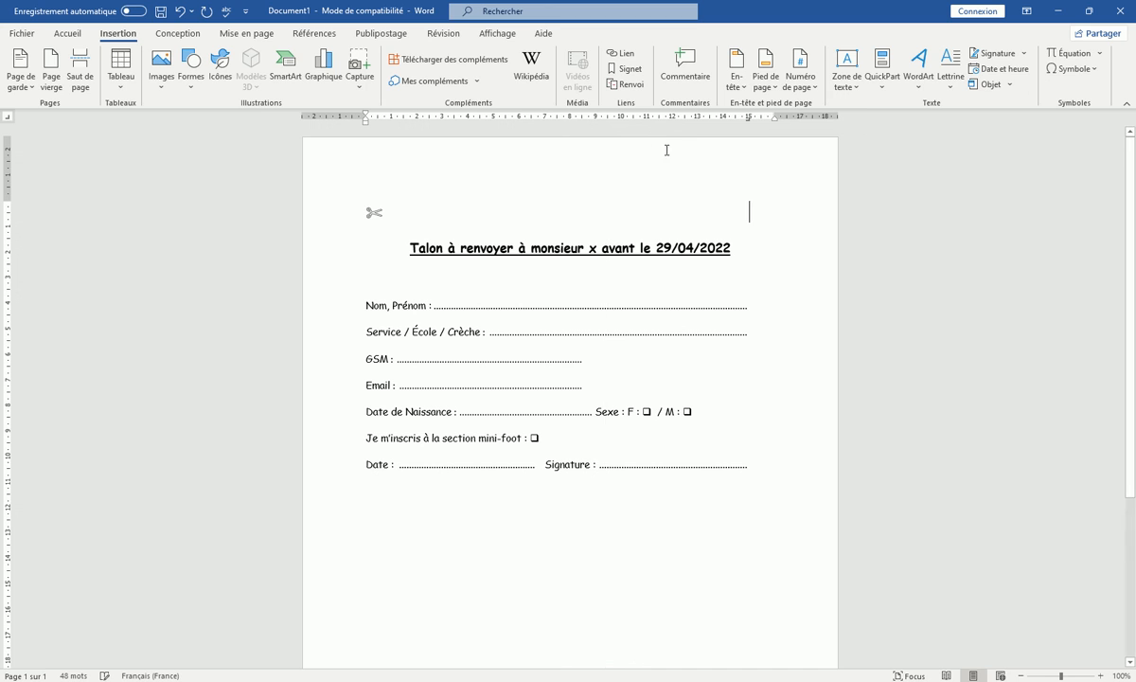
{"action": "key", "text": "ctrl+z"}
{"action": "left_click_drag", "start_coordinate": [545, 118], "coordinate": [741, 126]}
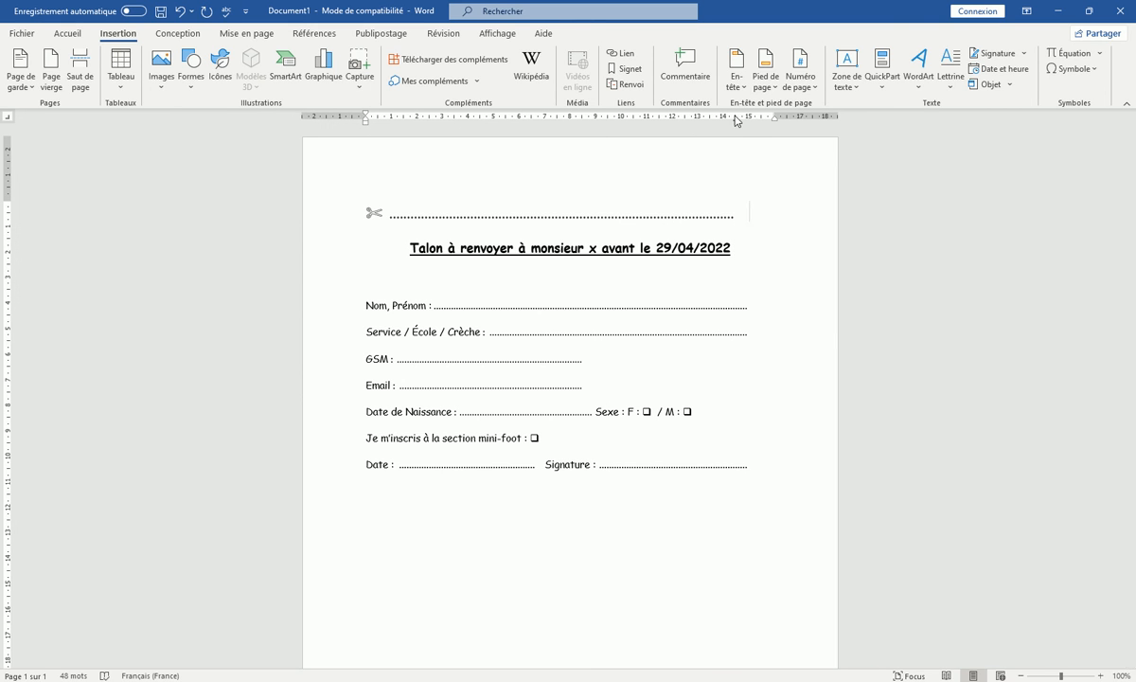
{"action": "left_click_drag", "start_coordinate": [736, 120], "coordinate": [753, 121]}
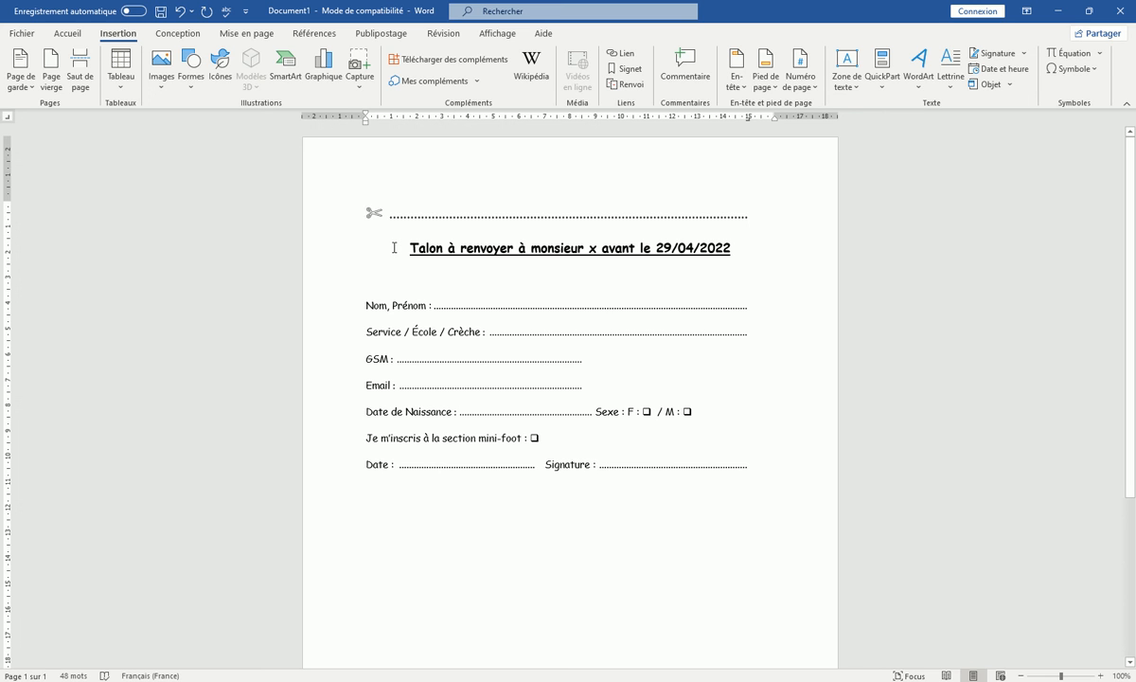
Step: Insert several blank lines above the scissors line to shift the whole slip down the page
{"action": "key", "text": "Return"}
{"action": "key", "text": "Return"}
{"action": "key", "text": "Return"}
{"action": "key", "text": "Return"}
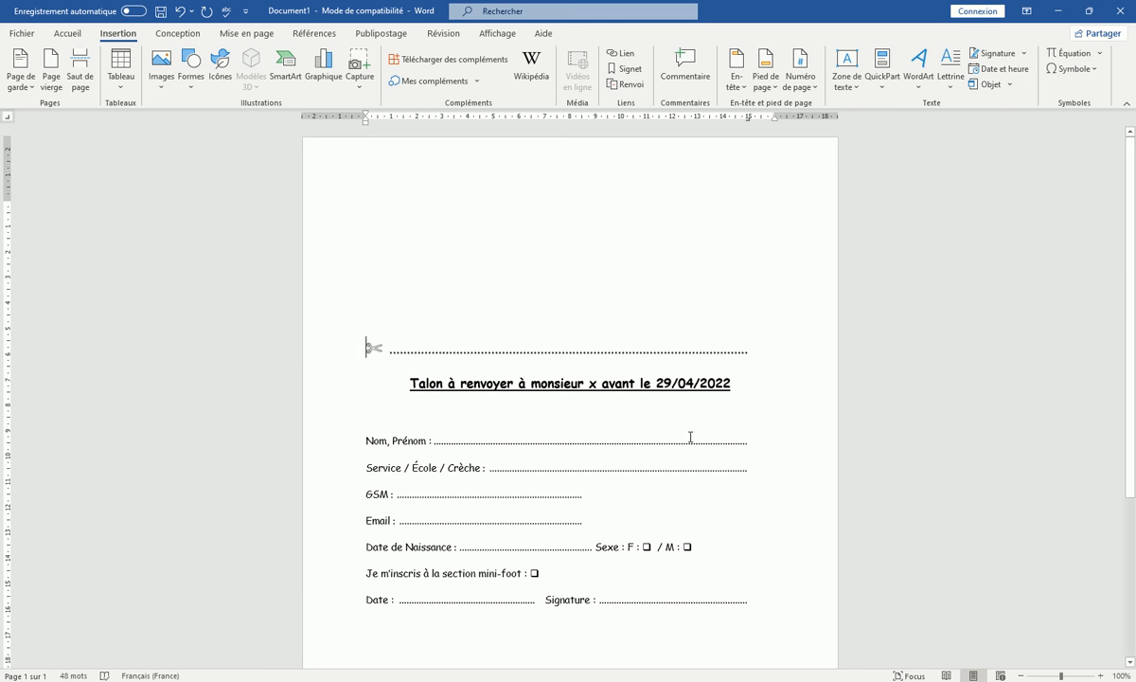
{"action": "scroll", "coordinate": [603, 428], "scroll_direction": "down", "scroll_amount": 3}
{"action": "scroll", "coordinate": [606, 431], "scroll_direction": "up", "scroll_amount": 2}
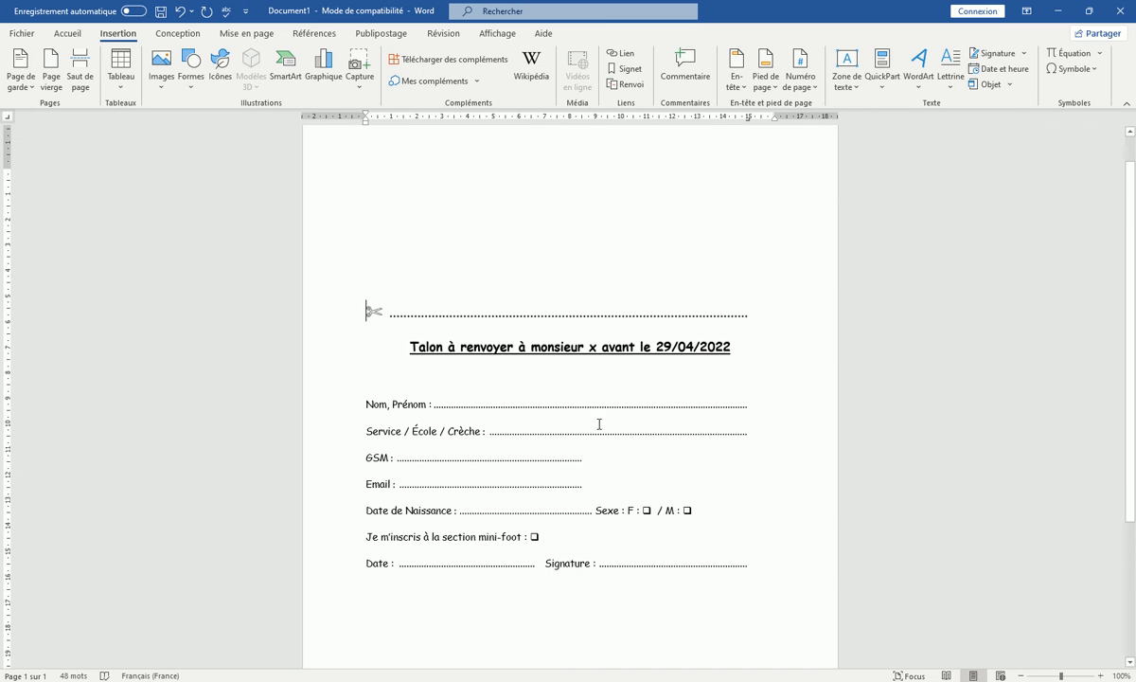
{"action": "key", "text": "Return"}
{"action": "key", "text": "Return"}
{"action": "key", "text": "Return"}
Step: Search online images for "football icone" and insert the black footballer pictogram with the solid ball above the scissors line
{"action": "left_click", "coordinate": [505, 213]}
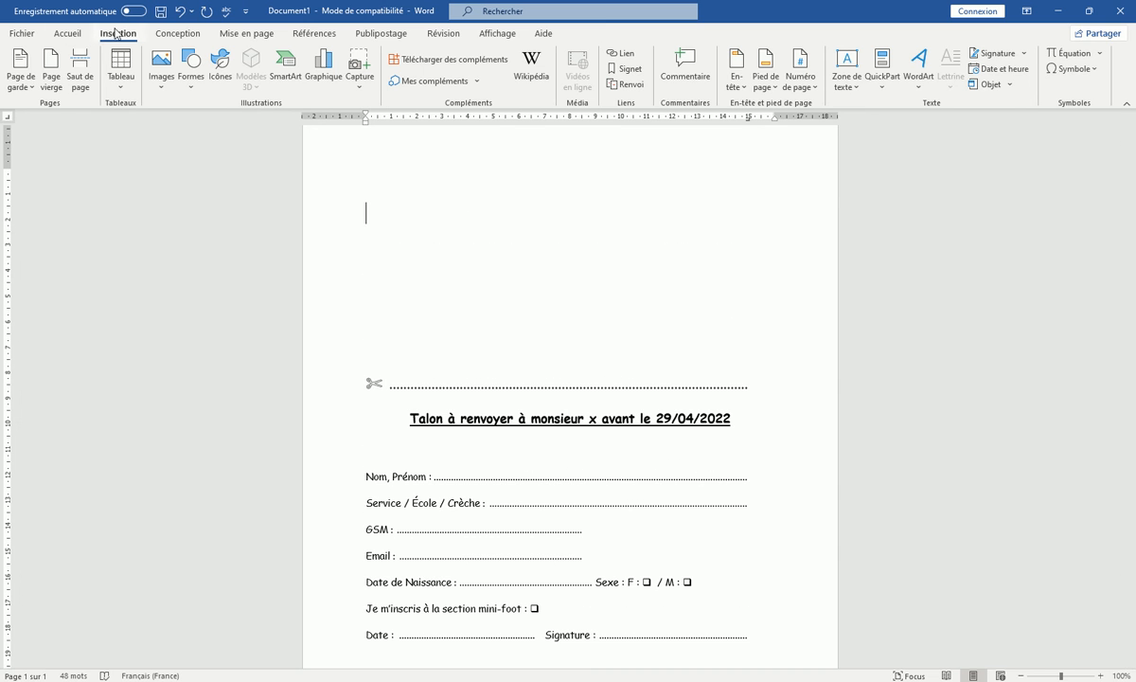
{"action": "left_click", "coordinate": [161, 68]}
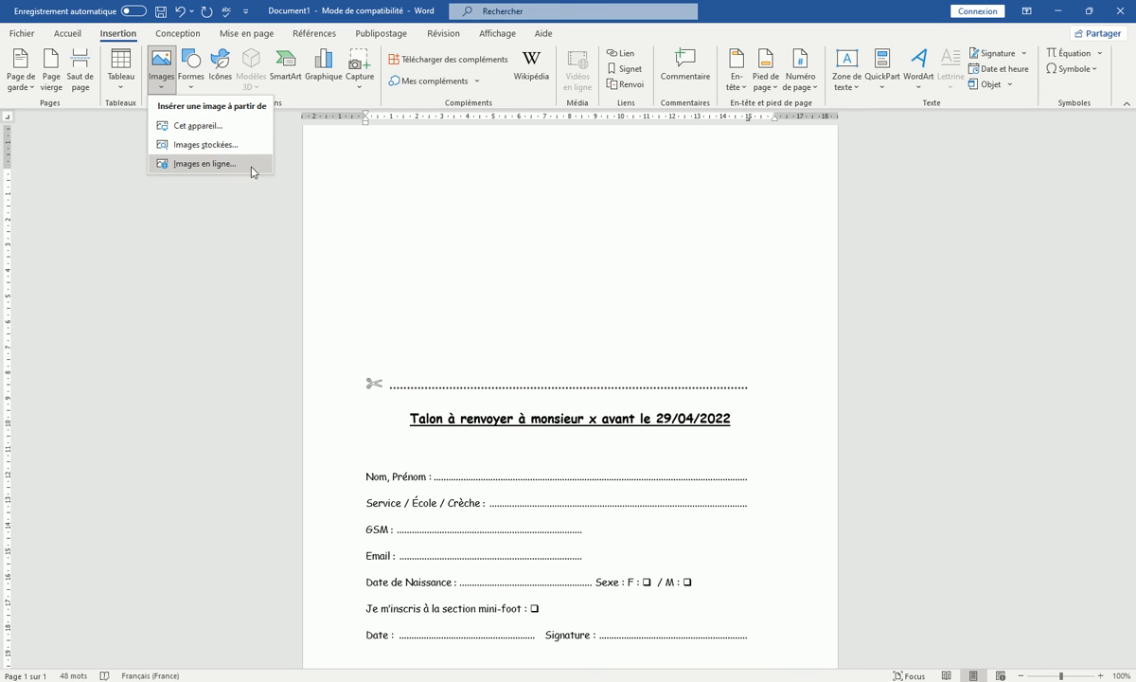
{"action": "left_click", "coordinate": [201, 165]}
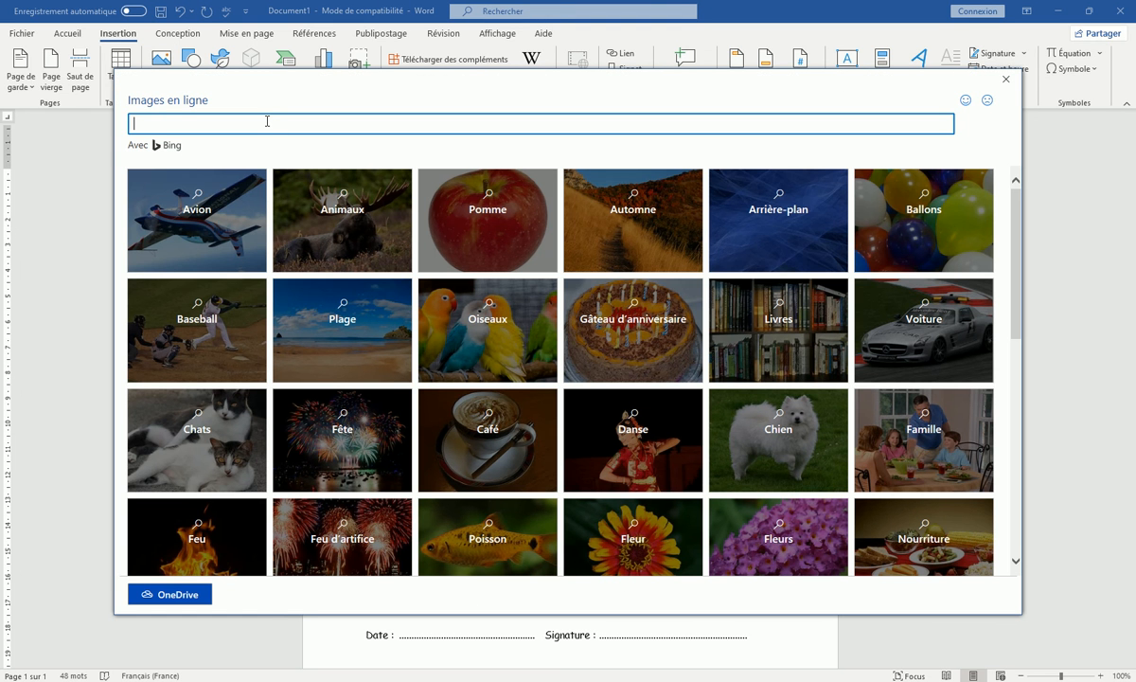
{"action": "type", "text": "football icone"}
{"action": "key", "text": "Return"}
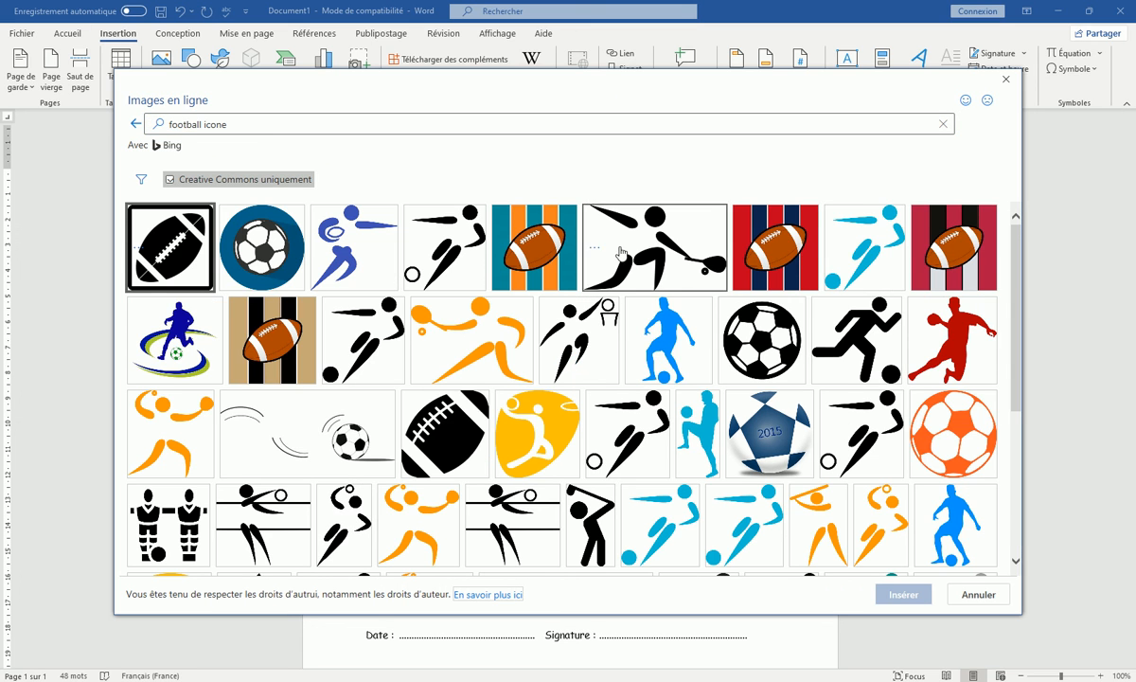
{"action": "left_click", "coordinate": [362, 351]}
{"action": "left_click", "coordinate": [895, 594]}
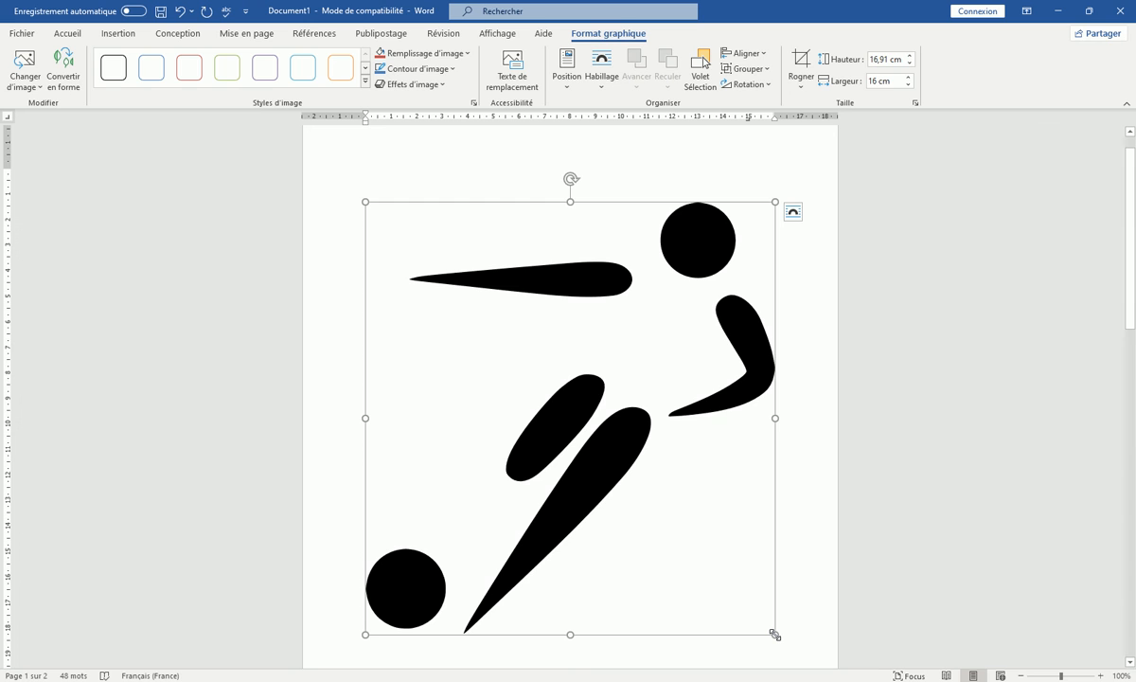
Step: Shrink the football picture to about 7.2 by 6.8 cm, place it in front of the text and centre it above the scissors line
{"action": "left_click_drag", "start_coordinate": [775, 634], "coordinate": [539, 376]}
{"action": "left_click", "coordinate": [557, 212]}
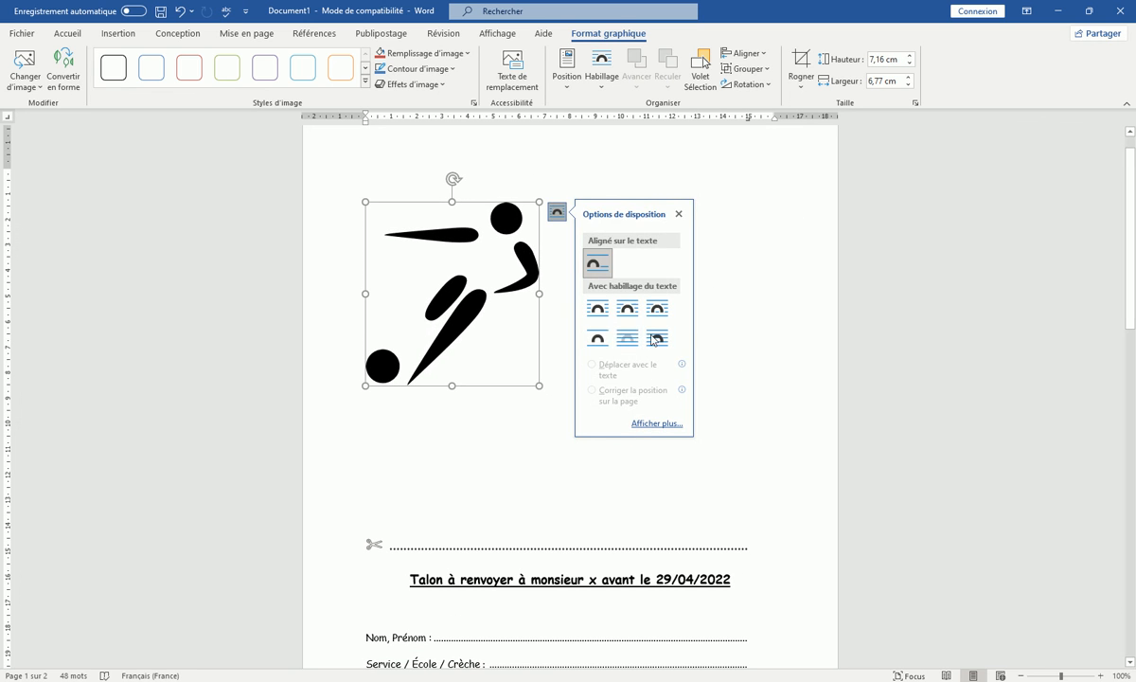
{"action": "left_click", "coordinate": [659, 338]}
{"action": "left_click_drag", "start_coordinate": [466, 261], "coordinate": [562, 251]}
{"action": "left_click_drag", "start_coordinate": [580, 240], "coordinate": [588, 243]}
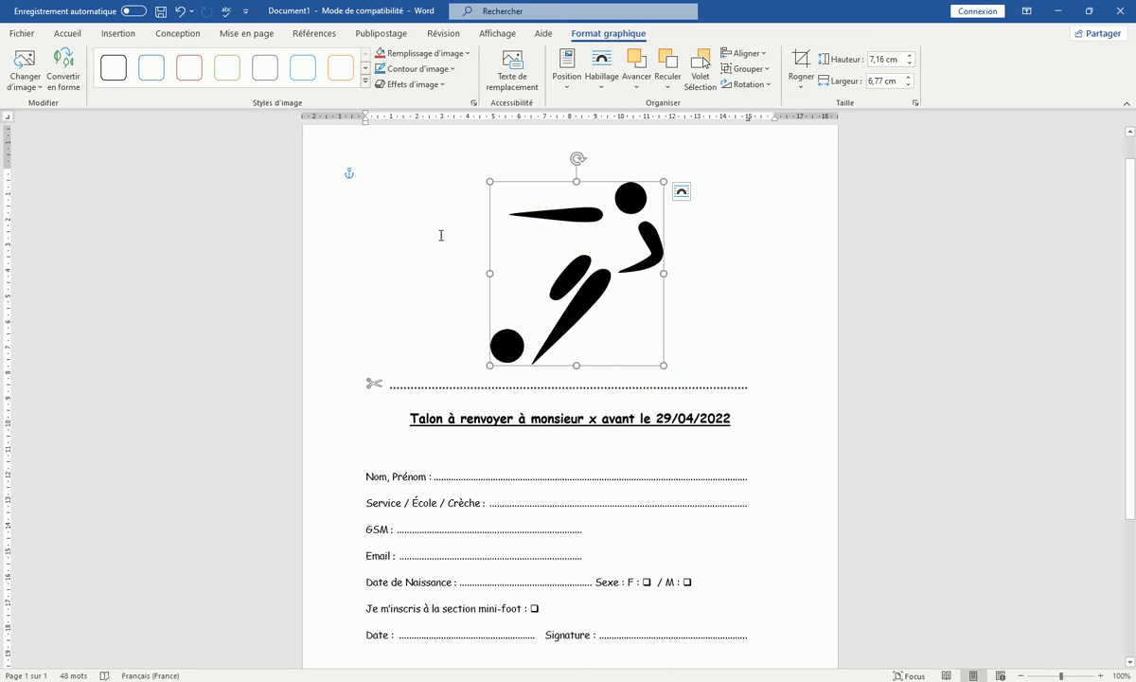
Step: Insert blank lines near the start of the page and move the football picture down slightly
{"action": "scroll", "coordinate": [495, 299], "scroll_direction": "up", "scroll_amount": 1}
{"action": "left_click", "coordinate": [469, 209]}
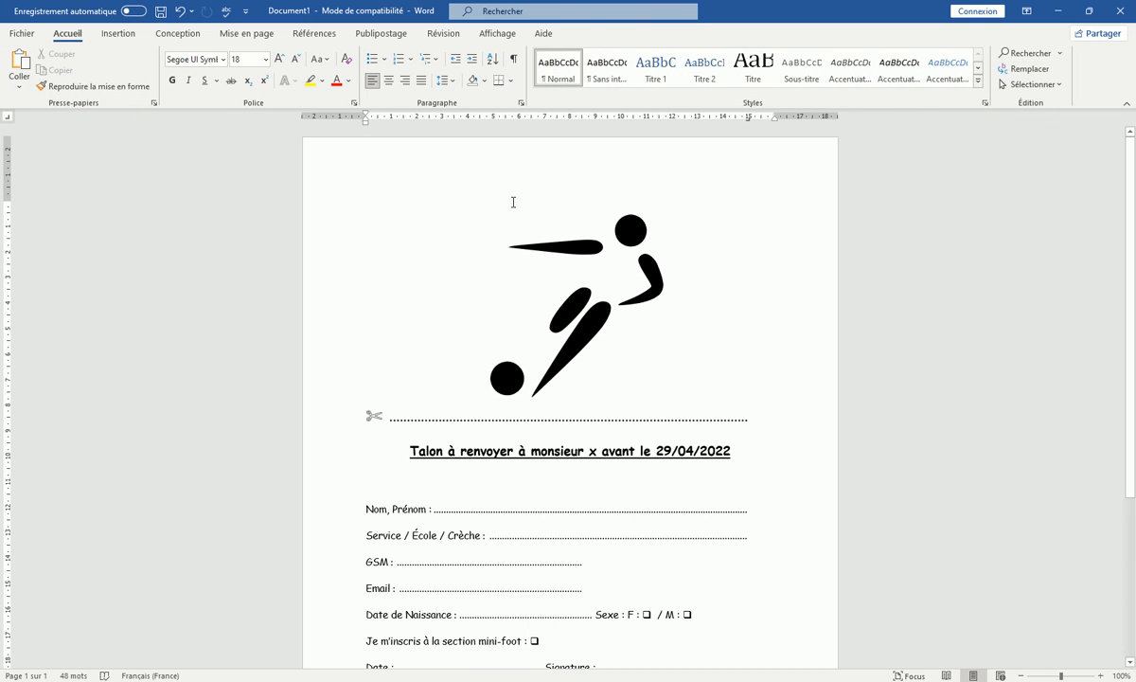
{"action": "key", "text": "Return"}
{"action": "key", "text": "Return"}
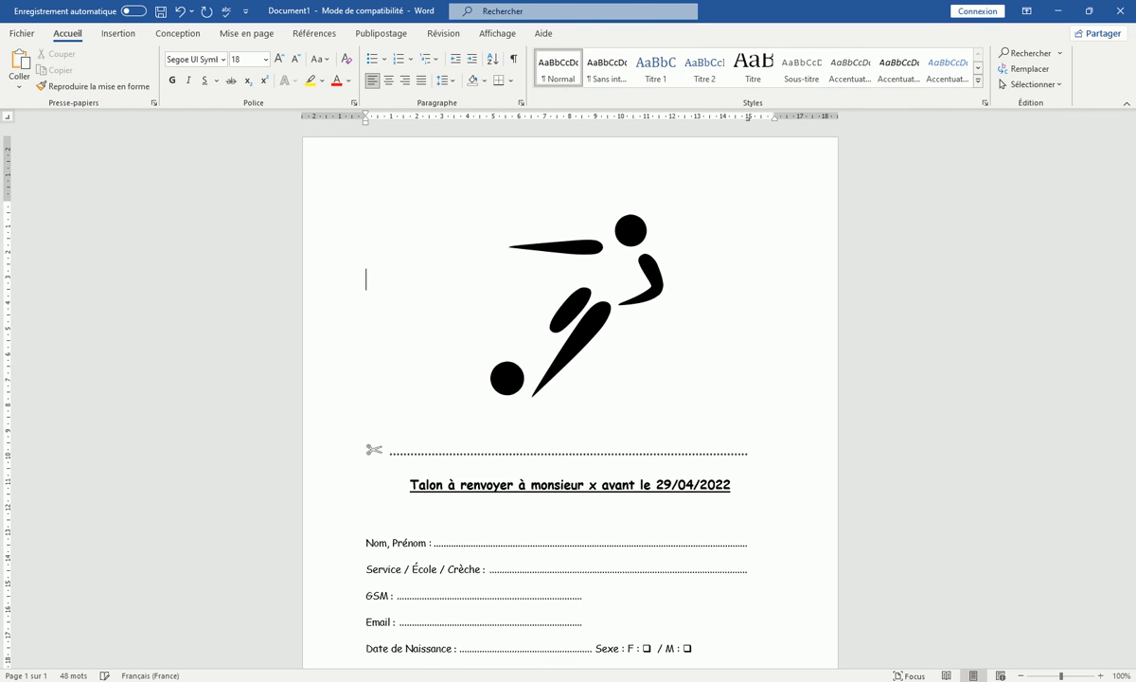
{"action": "left_click", "coordinate": [594, 346]}
{"action": "left_click_drag", "start_coordinate": [595, 343], "coordinate": [595, 362]}
{"action": "scroll", "coordinate": [622, 355], "scroll_direction": "down", "scroll_amount": 4}
{"action": "scroll", "coordinate": [621, 356], "scroll_direction": "up", "scroll_amount": 3}
{"action": "scroll", "coordinate": [621, 355], "scroll_direction": "up", "scroll_amount": 1}
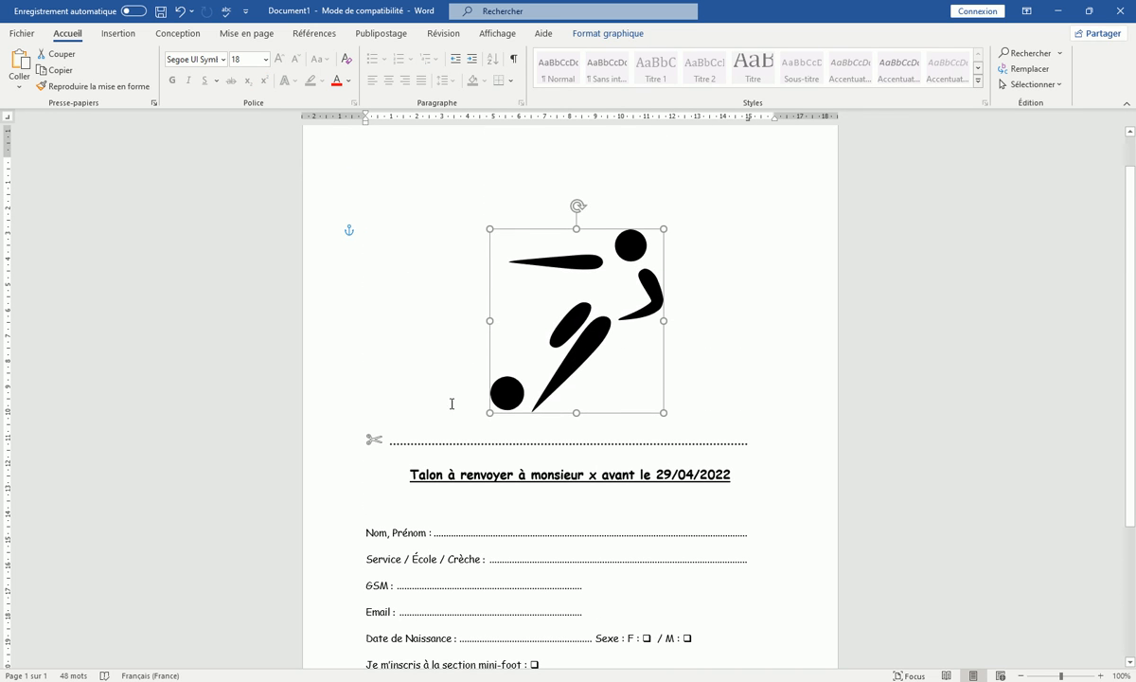
Step: Push the slip further down with blank lines directly above the scissors line, removing the surplus one, and lower the picture slightly
{"action": "left_click", "coordinate": [367, 440]}
{"action": "key", "text": "Return"}
{"action": "left_click_drag", "start_coordinate": [592, 337], "coordinate": [591, 353]}
{"action": "scroll", "coordinate": [591, 370], "scroll_direction": "down", "scroll_amount": 4}
{"action": "scroll", "coordinate": [591, 373], "scroll_direction": "up", "scroll_amount": 5}
{"action": "left_click", "coordinate": [367, 509]}
{"action": "key", "text": "Return"}
{"action": "key", "text": "Return"}
{"action": "scroll", "coordinate": [542, 439], "scroll_direction": "down", "scroll_amount": 7}
{"action": "scroll", "coordinate": [543, 438], "scroll_direction": "up", "scroll_amount": 4}
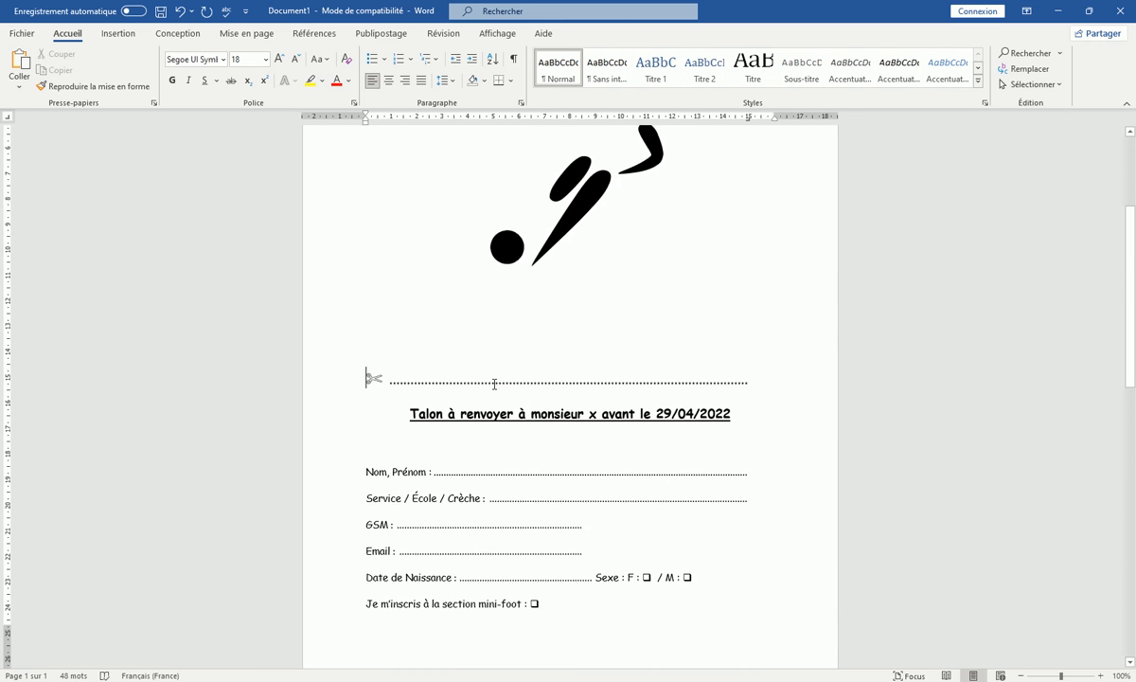
{"action": "key", "text": "BackSpace"}
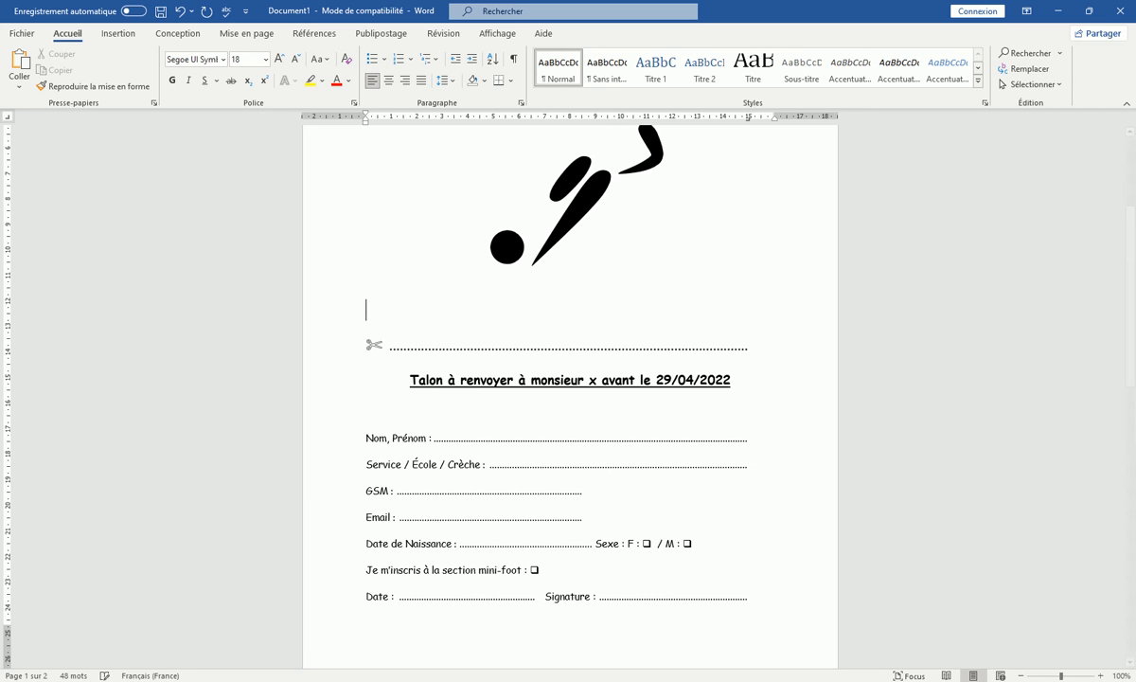
Step: Move the football picture down closer to the scissors line and set its text wrapping to Square
{"action": "scroll", "coordinate": [579, 236], "scroll_direction": "up", "scroll_amount": 3}
{"action": "left_click", "coordinate": [585, 304]}
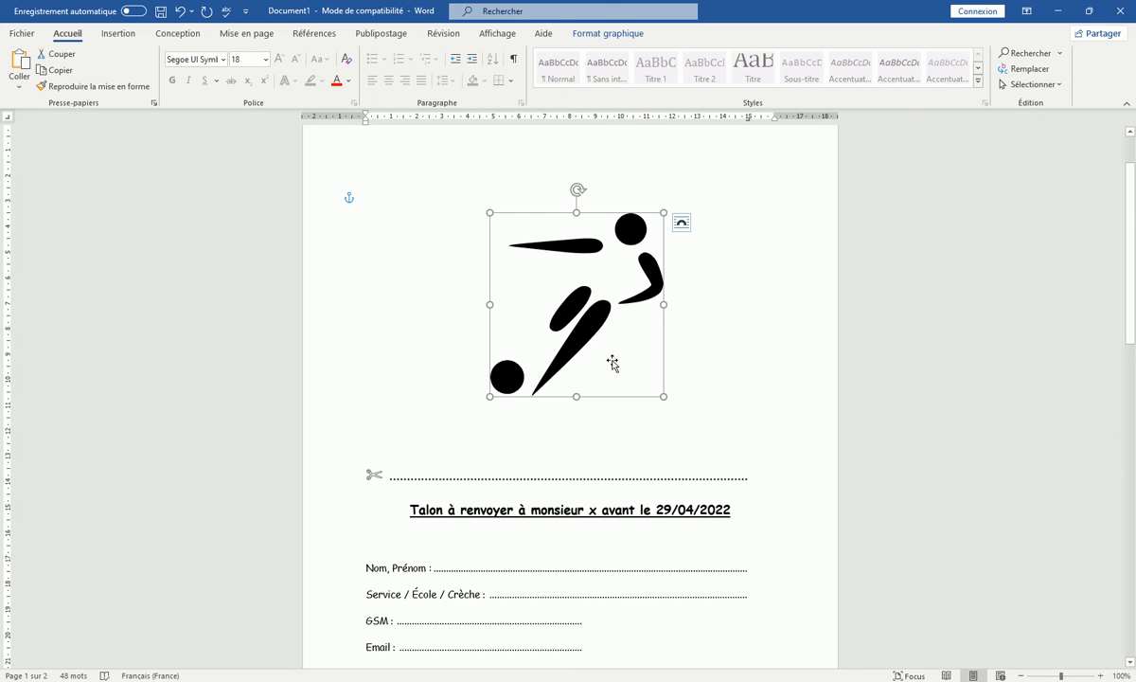
{"action": "left_click_drag", "start_coordinate": [574, 325], "coordinate": [575, 346]}
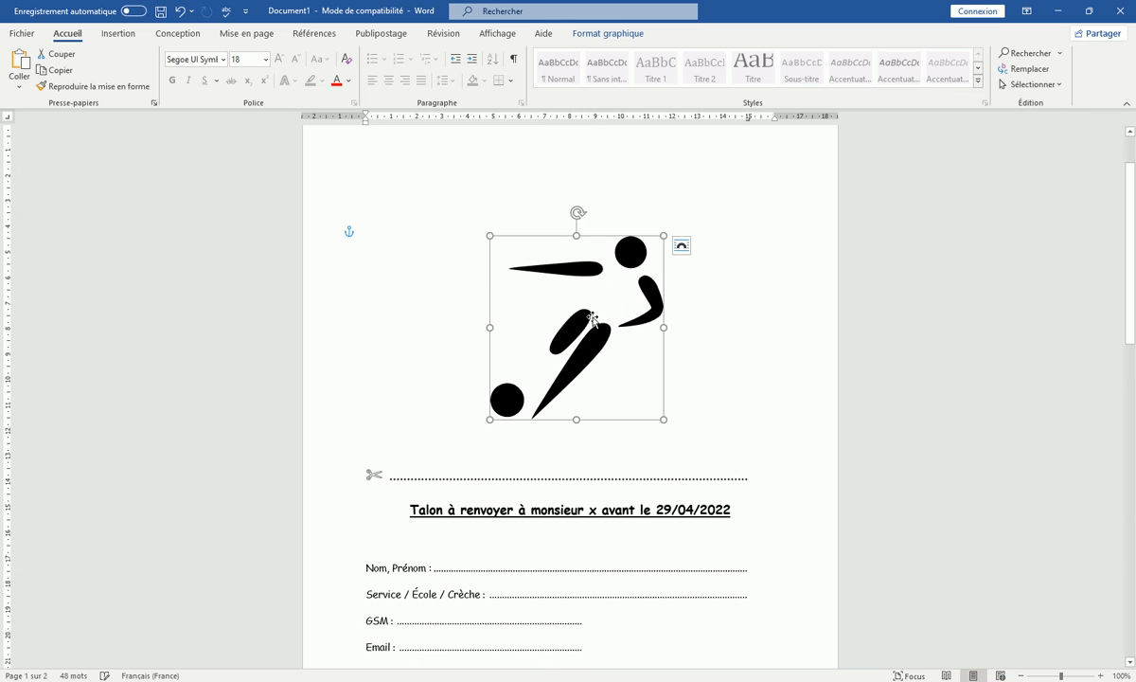
{"action": "left_click", "coordinate": [682, 248]}
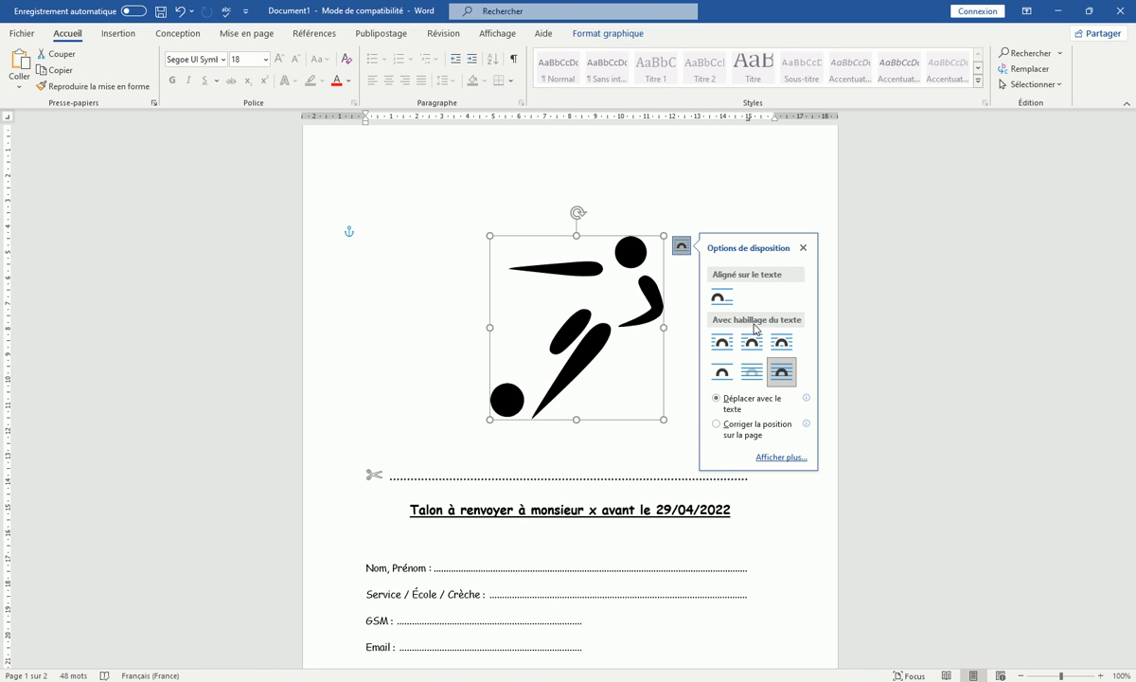
{"action": "left_click", "coordinate": [722, 342]}
{"action": "mouse_move", "coordinate": [577, 310]}
{"action": "left_mouse_down"}
{"action": "mouse_move", "coordinate": [466, 432]}
{"action": "mouse_move", "coordinate": [457, 468]}
{"action": "mouse_move", "coordinate": [502, 509]}
{"action": "mouse_move", "coordinate": [464, 532]}
{"action": "mouse_move", "coordinate": [418, 533]}
{"action": "mouse_move", "coordinate": [452, 526]}
{"action": "mouse_move", "coordinate": [436, 517]}
{"action": "mouse_move", "coordinate": [489, 486]}
{"action": "mouse_move", "coordinate": [530, 365]}
{"action": "mouse_move", "coordinate": [587, 319]}
{"action": "mouse_move", "coordinate": [586, 333]}
{"action": "mouse_move", "coordinate": [577, 330]}
{"action": "left_mouse_up"}
Step: Enter the title "TOURNOI MINI-FOOT 2022" on a blank line above the football picture
{"action": "left_click", "coordinate": [448, 187]}
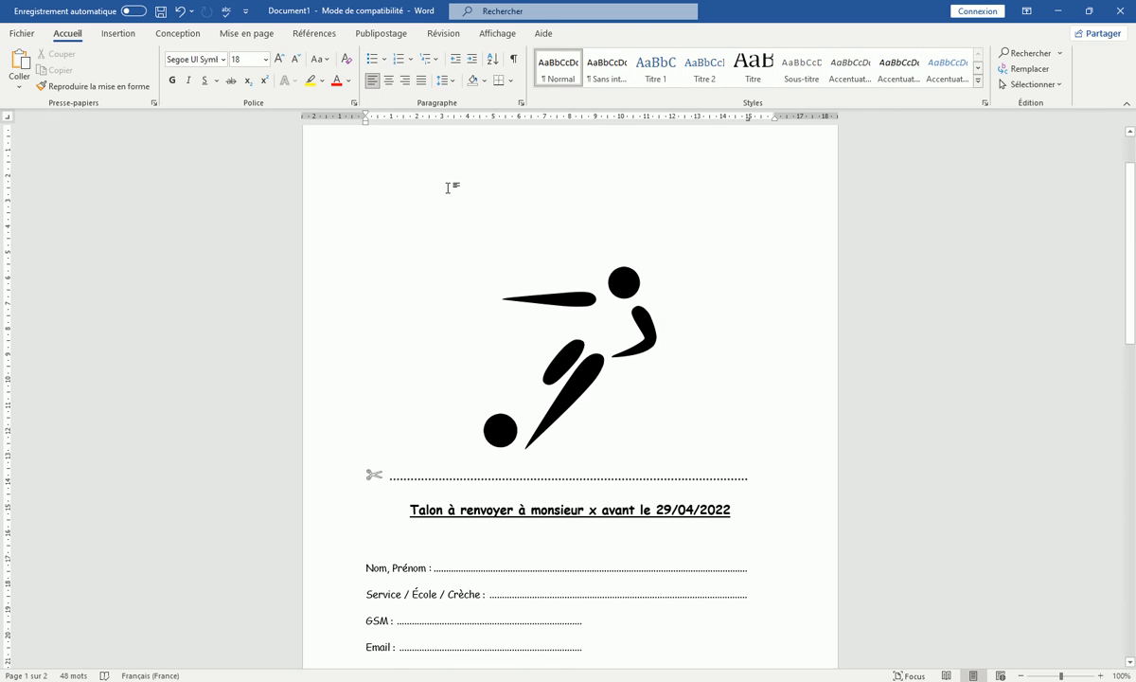
{"action": "type", "text": "TOURNO"}
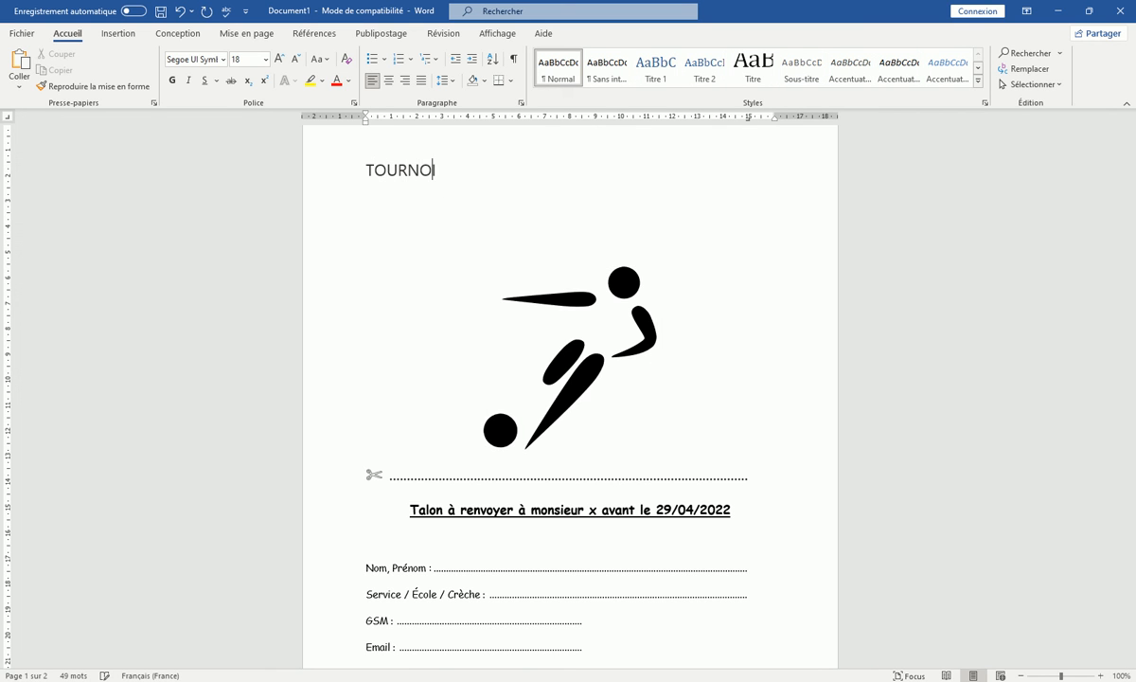
{"action": "type", "text": "I MINI-FOOT 2022"}
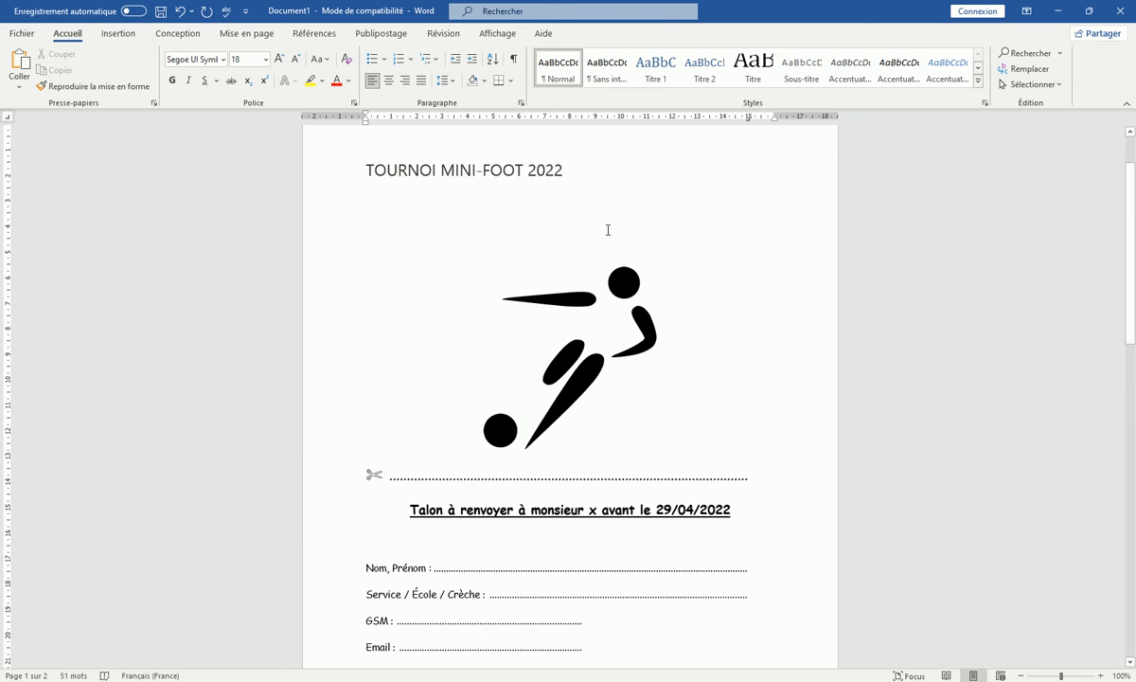
Step: Format the tournament title as bold, underlined and centred in Comic Sans MS, size 20
{"action": "left_click_drag", "start_coordinate": [565, 174], "coordinate": [299, 139]}
{"action": "left_click", "coordinate": [172, 79]}
{"action": "left_click", "coordinate": [205, 80]}
{"action": "left_click", "coordinate": [388, 81]}
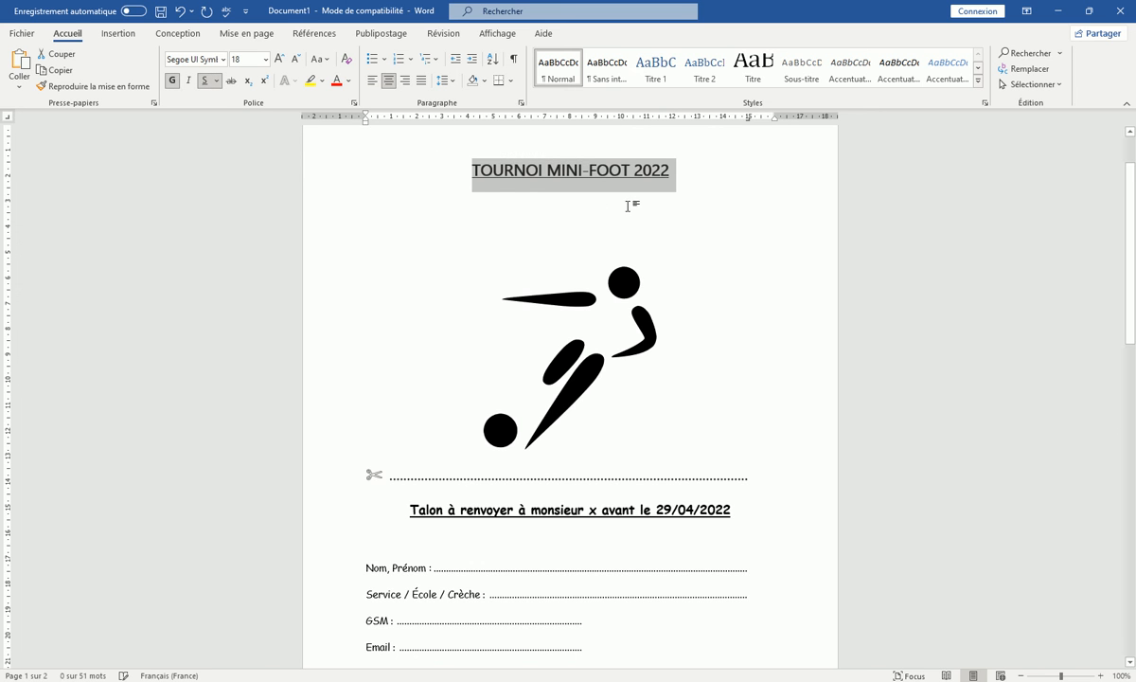
{"action": "left_click", "coordinate": [222, 59]}
{"action": "left_click", "coordinate": [217, 145]}
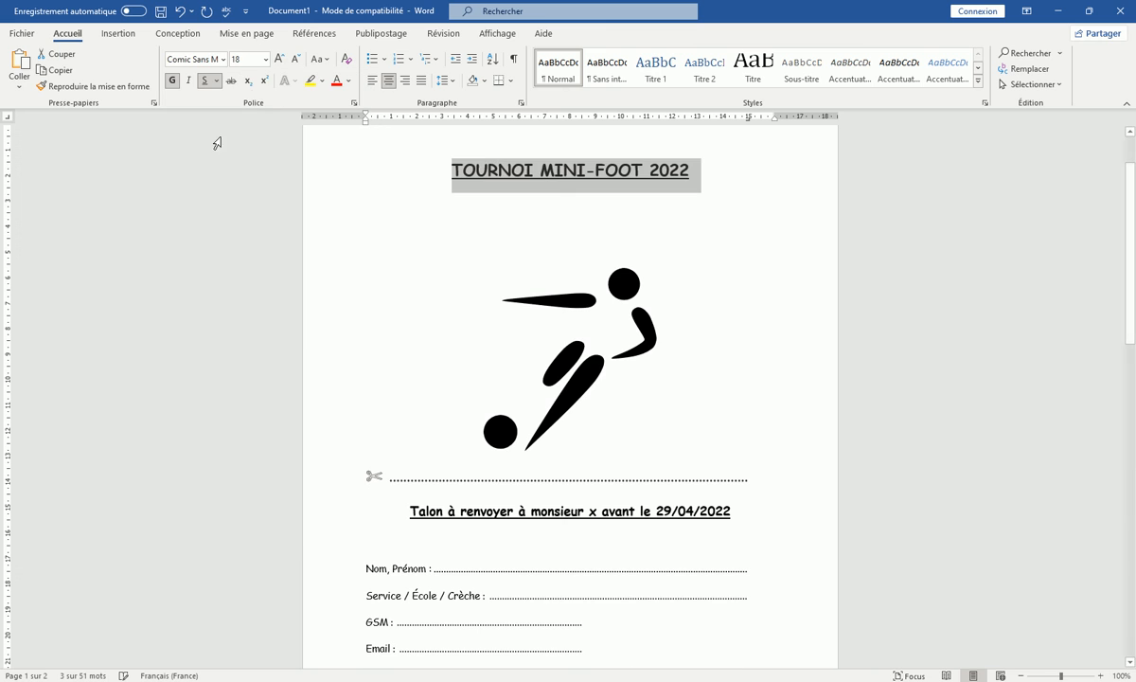
{"action": "left_click", "coordinate": [265, 59]}
{"action": "left_click", "coordinate": [249, 204]}
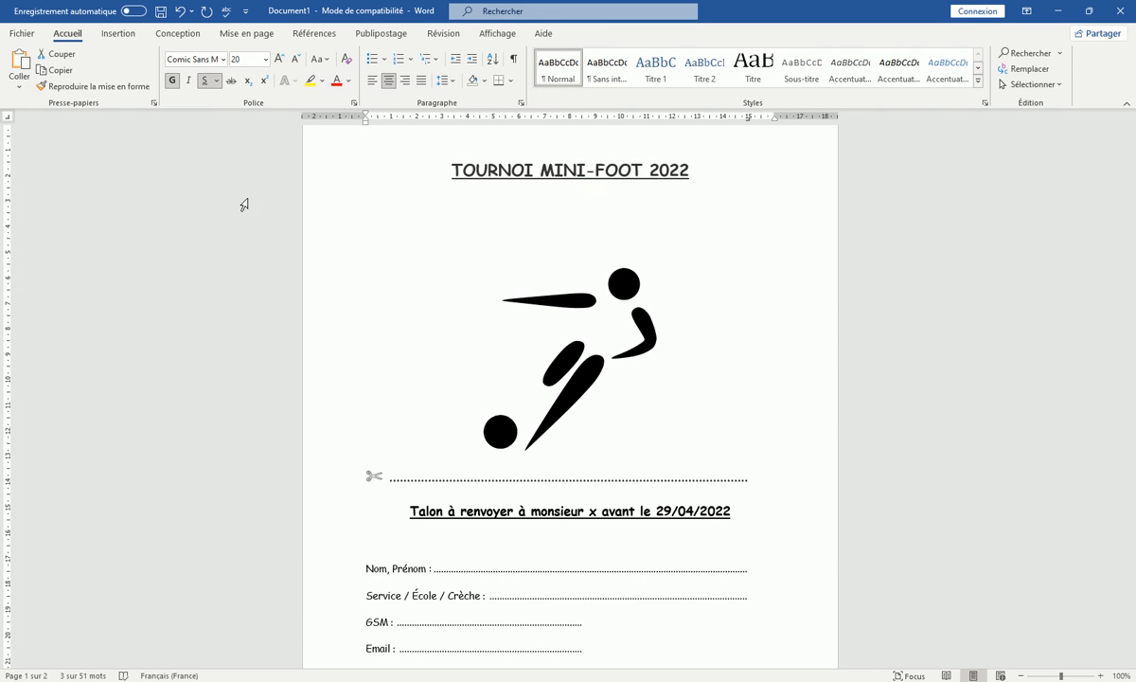
Step: Move the football picture up so it sits midway between the title and the scissors line
{"action": "left_click", "coordinate": [725, 223]}
{"action": "left_click", "coordinate": [588, 330]}
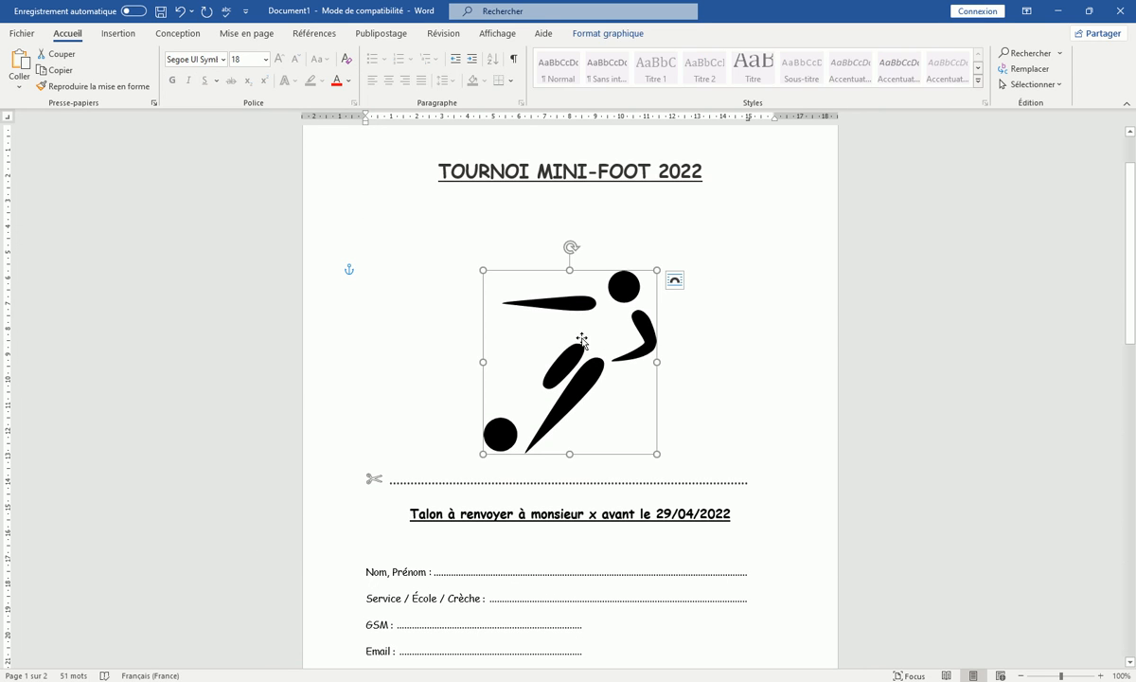
{"action": "left_click_drag", "start_coordinate": [582, 342], "coordinate": [587, 311]}
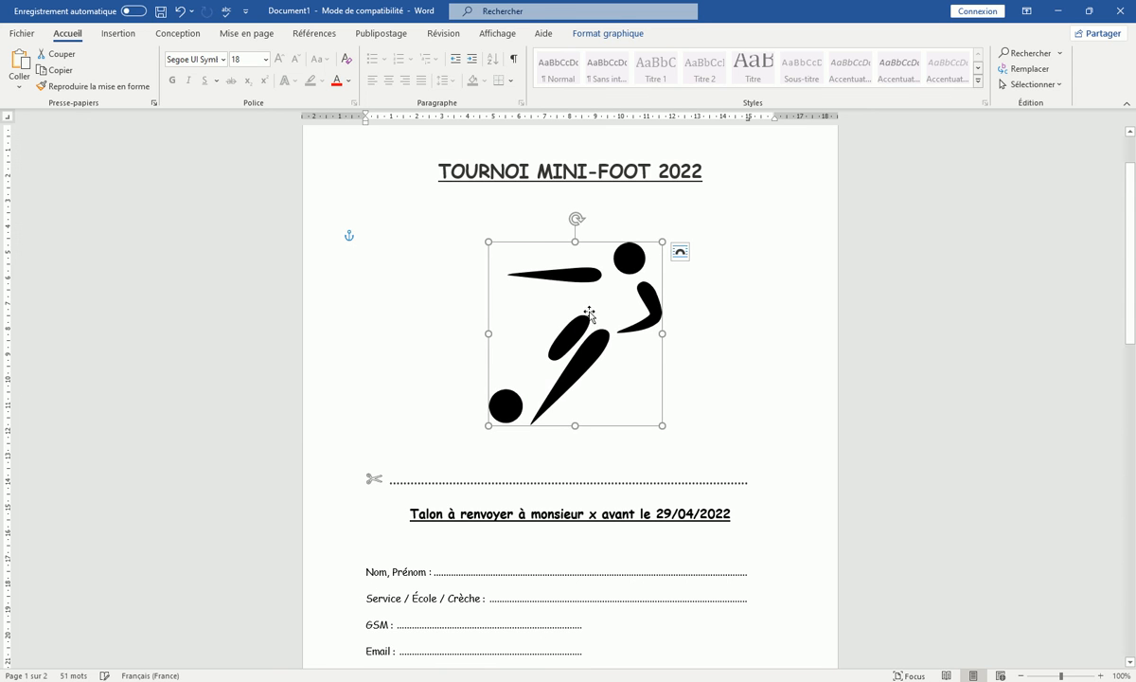
{"action": "left_click", "coordinate": [778, 300]}
Step: Examine how the slip fits on the first page and what extends onto the second page
{"action": "scroll", "coordinate": [713, 388], "scroll_direction": "down", "scroll_amount": 6}
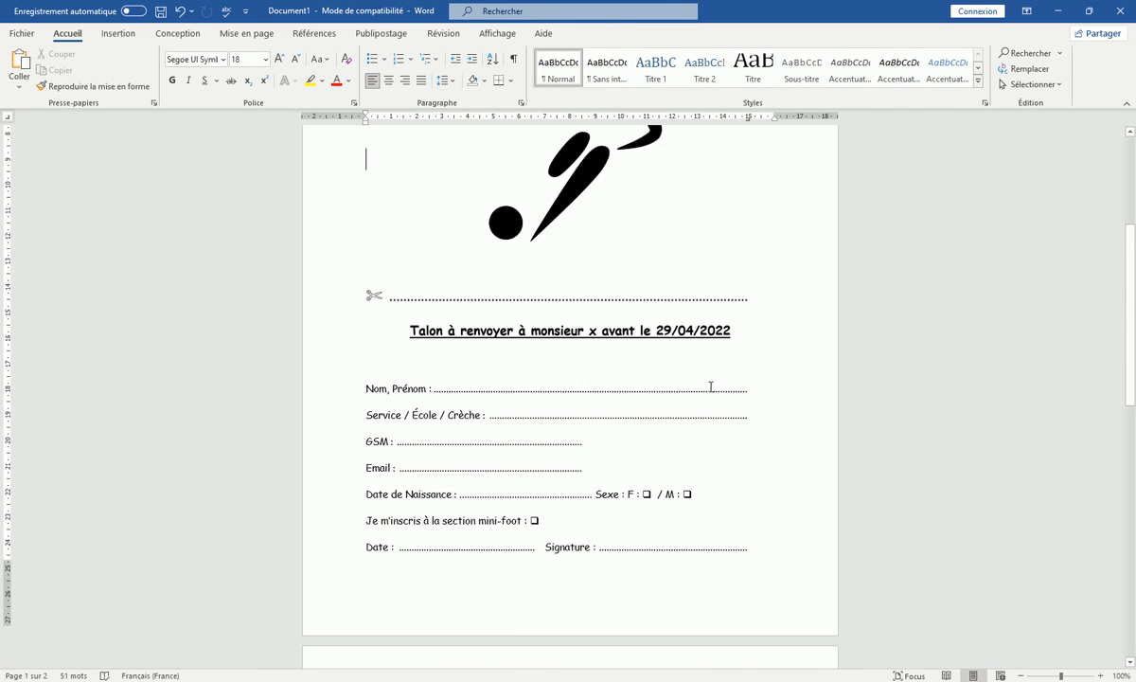
{"action": "scroll", "coordinate": [708, 397], "scroll_direction": "up", "scroll_amount": 2}
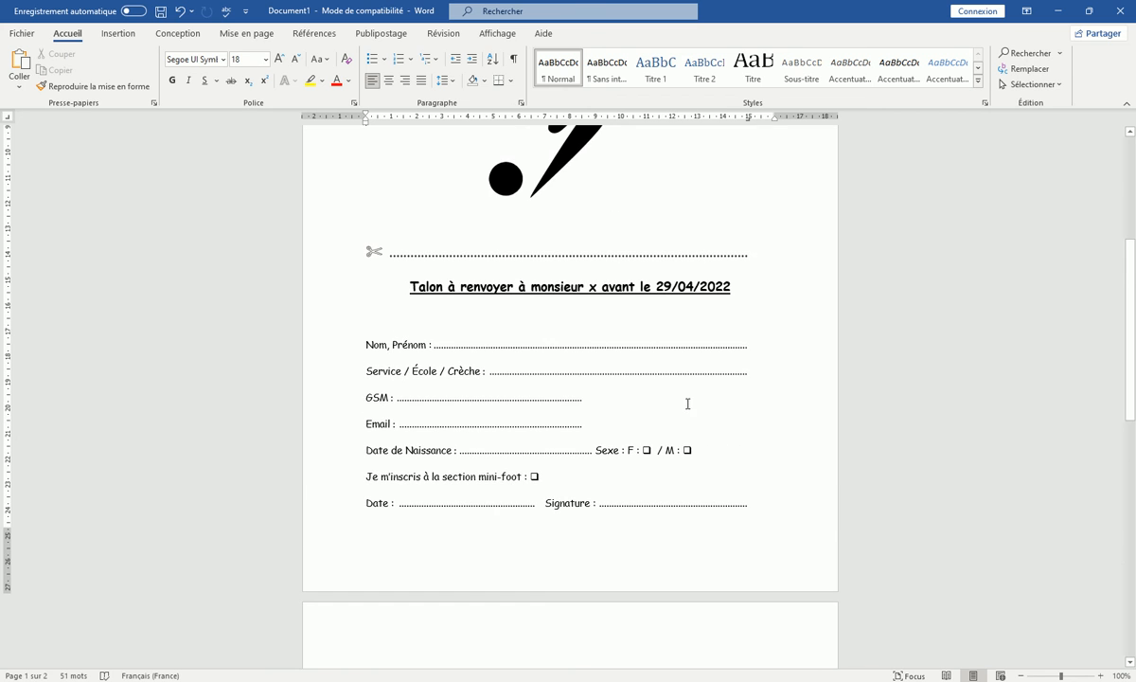
{"action": "left_click", "coordinate": [343, 503]}
{"action": "scroll", "coordinate": [456, 302], "scroll_direction": "up", "scroll_amount": 3}
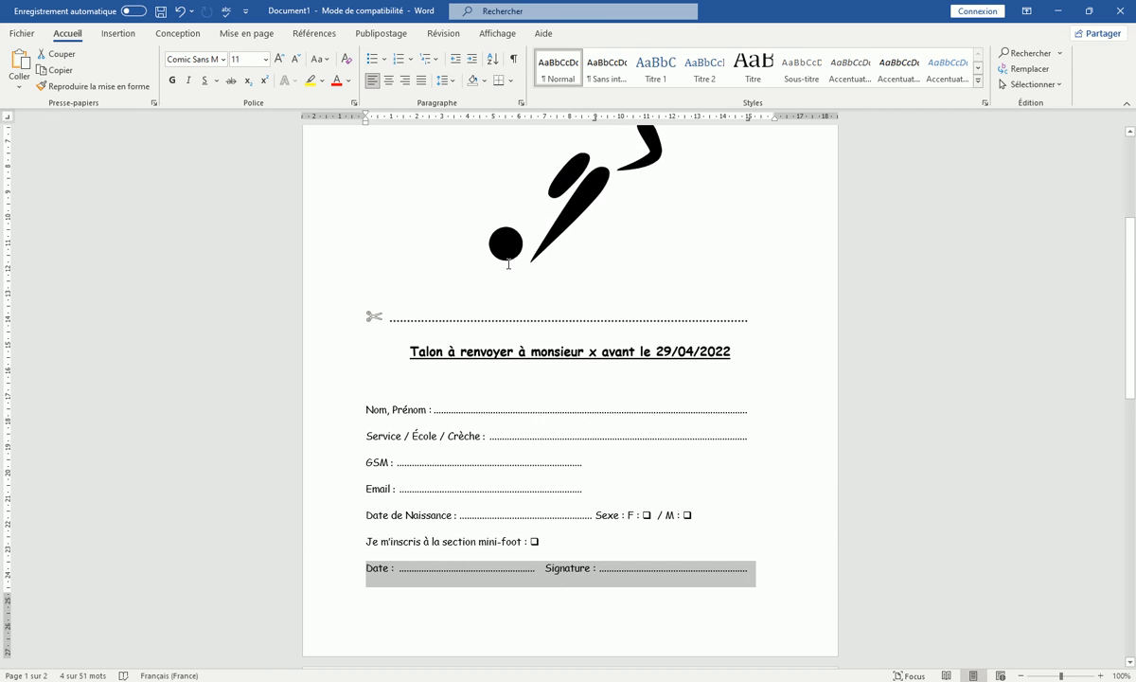
{"action": "scroll", "coordinate": [639, 464], "scroll_direction": "down", "scroll_amount": 4}
{"action": "scroll", "coordinate": [708, 459], "scroll_direction": "up", "scroll_amount": 3}
{"action": "scroll", "coordinate": [705, 453], "scroll_direction": "down", "scroll_amount": 7}
{"action": "scroll", "coordinate": [706, 445], "scroll_direction": "up", "scroll_amount": 5}
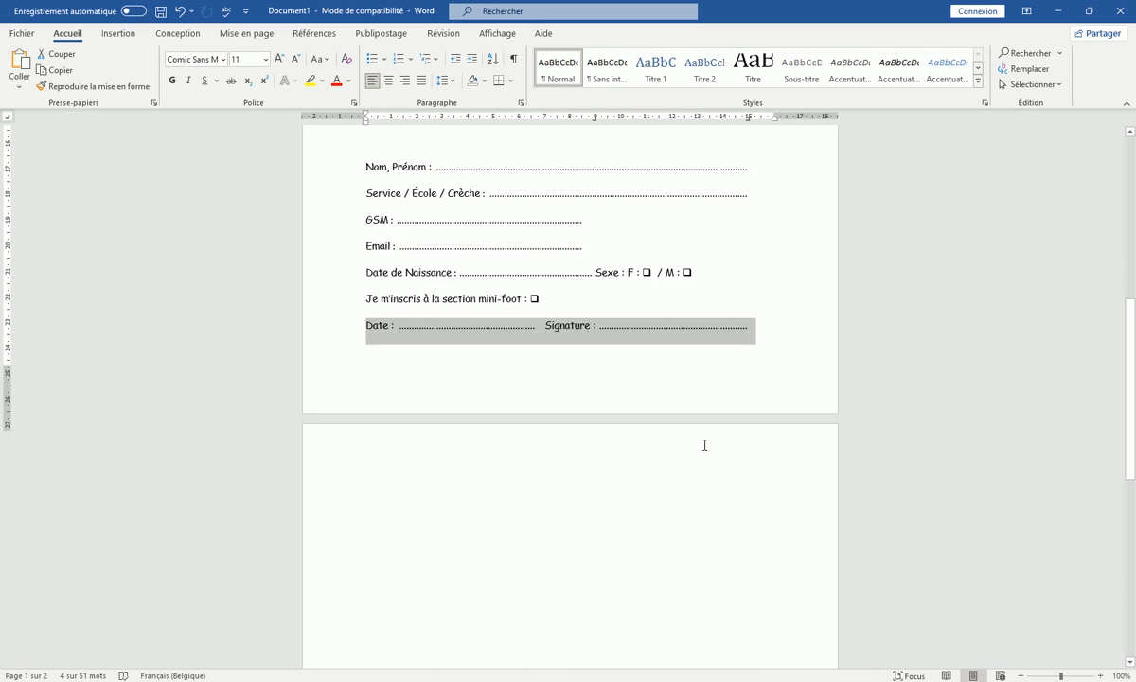
{"action": "scroll", "coordinate": [705, 445], "scroll_direction": "up", "scroll_amount": 3}
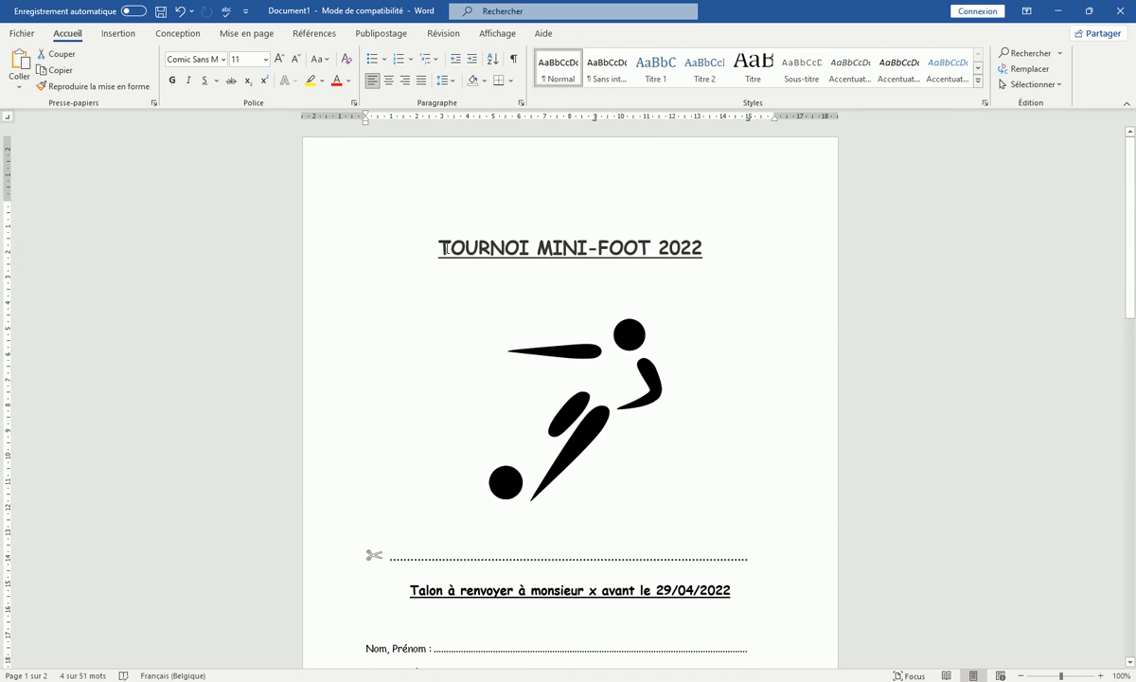
Step: Cut the title "TOURNOI MINI-FOOT 2022" from the body and paste it into the page header
{"action": "left_click_drag", "start_coordinate": [438, 248], "coordinate": [705, 248]}
{"action": "mouse_move", "coordinate": [536, 243]}
{"action": "left_mouse_down"}
{"action": "mouse_move", "coordinate": [580, 183]}
{"action": "mouse_move", "coordinate": [538, 246]}
{"action": "left_mouse_up"}
{"action": "right_click", "coordinate": [556, 247]}
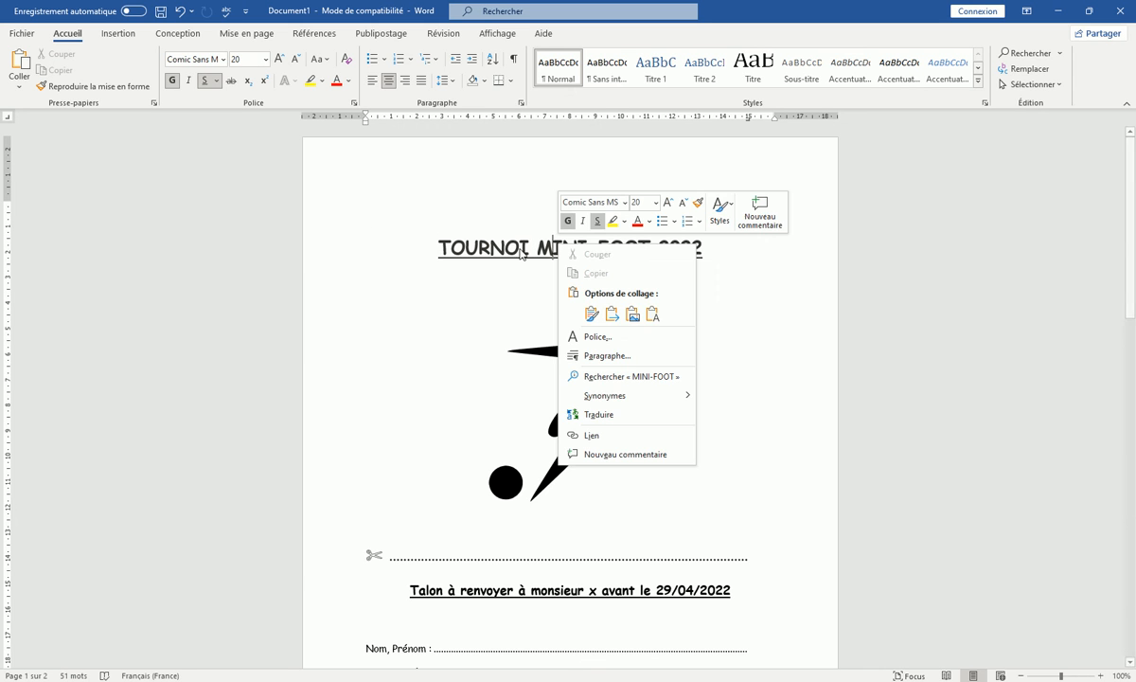
{"action": "left_click", "coordinate": [449, 254]}
{"action": "left_click_drag", "start_coordinate": [411, 228], "coordinate": [723, 241]}
{"action": "right_click", "coordinate": [657, 249]}
{"action": "left_click", "coordinate": [694, 262]}
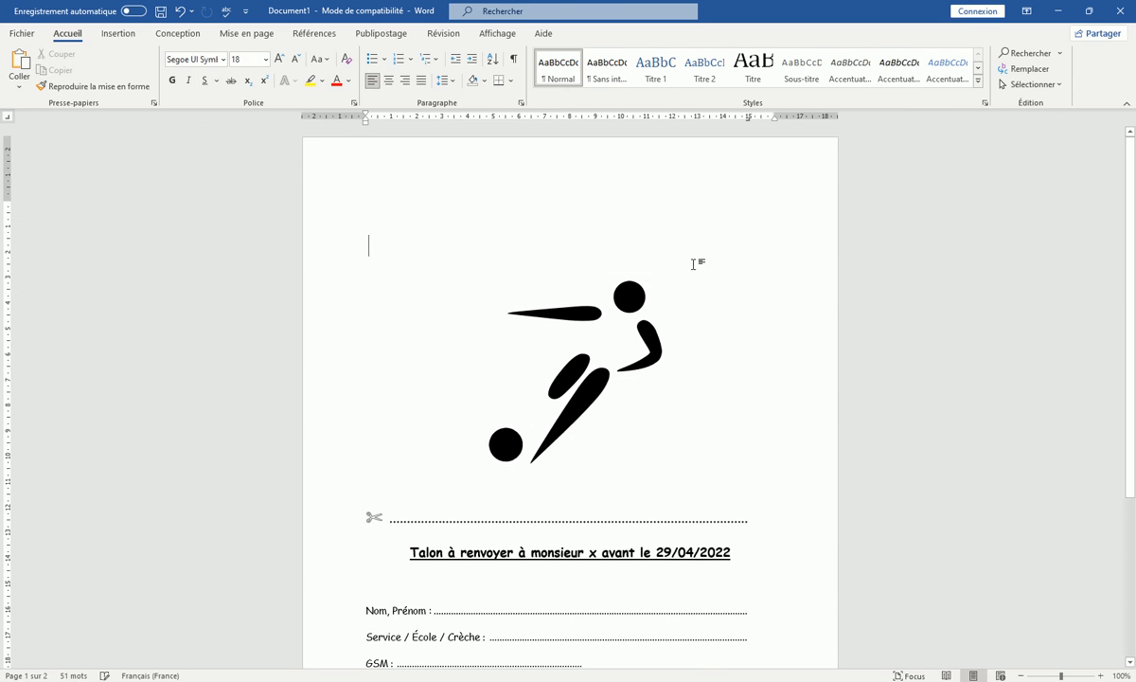
{"action": "double_click", "coordinate": [550, 162]}
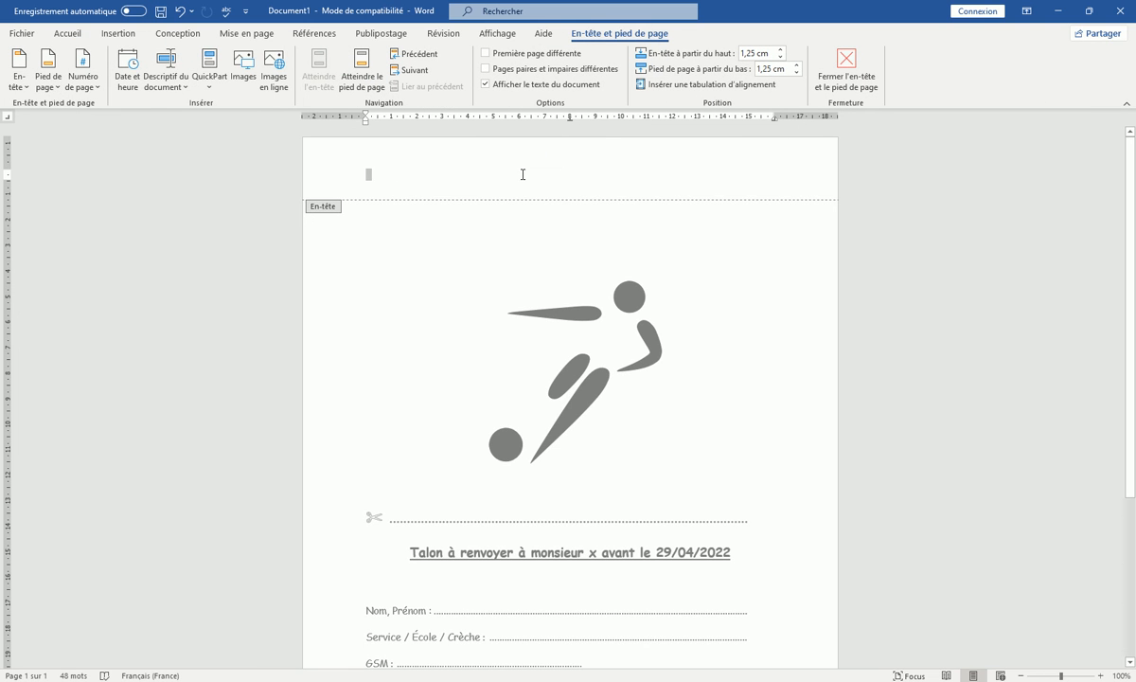
{"action": "key", "text": "ctrl+v"}
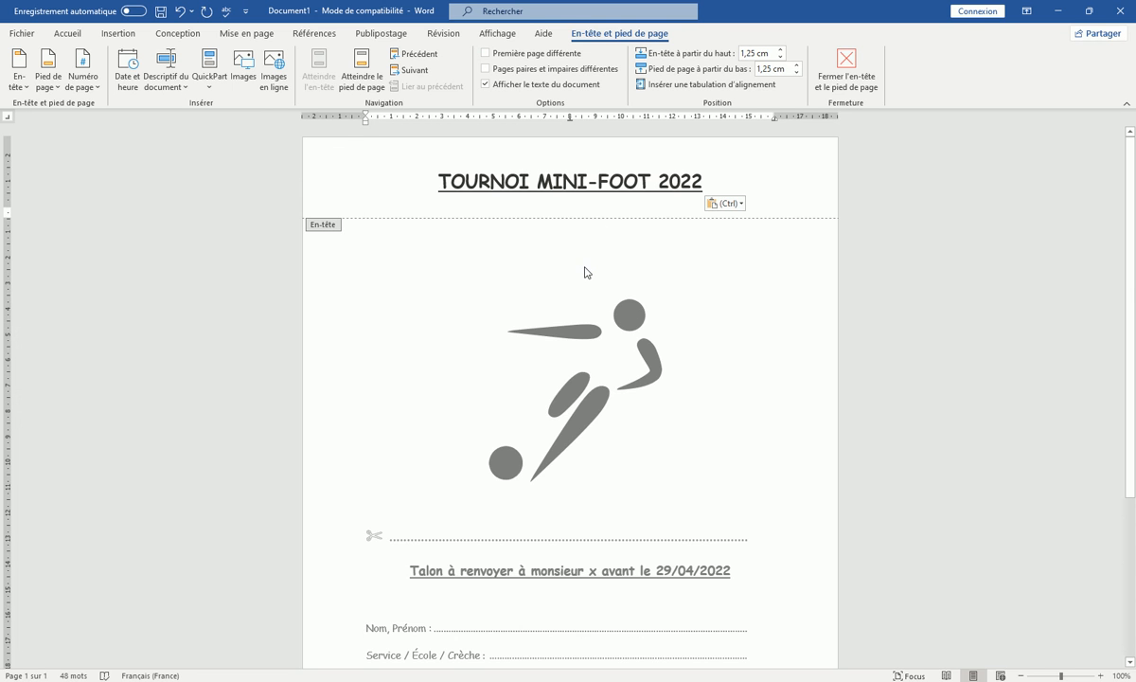
Step: Check the whole page and open the document's print preview
{"action": "scroll", "coordinate": [682, 420], "scroll_direction": "down", "scroll_amount": 5}
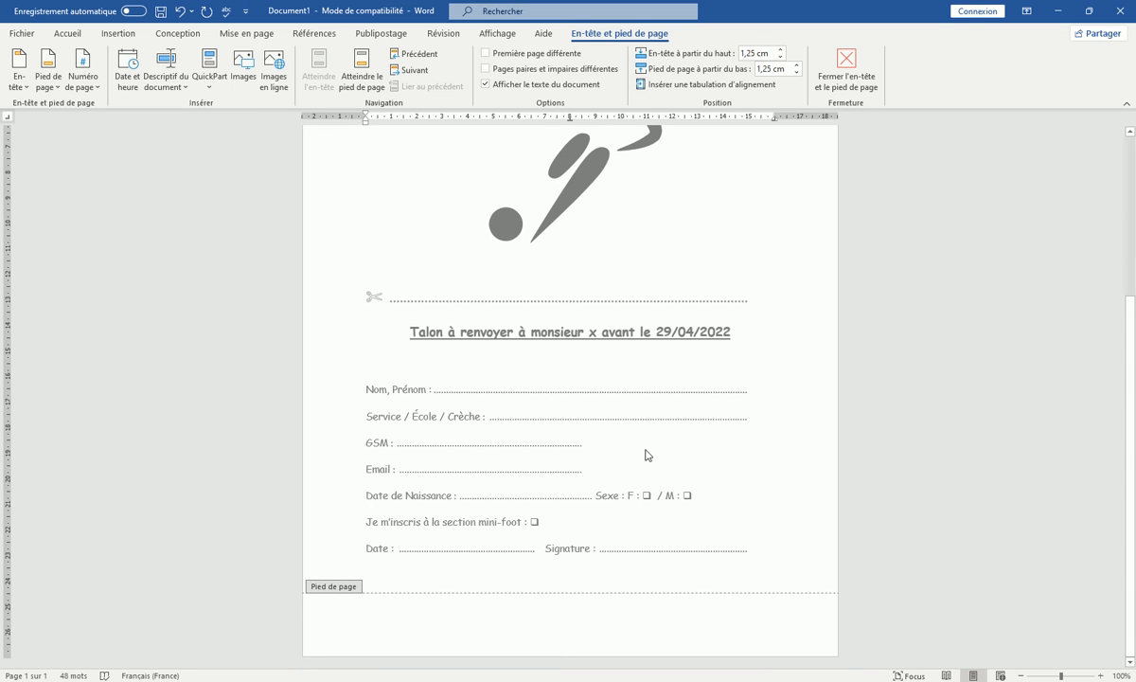
{"action": "scroll", "coordinate": [601, 459], "scroll_direction": "up", "scroll_amount": 5}
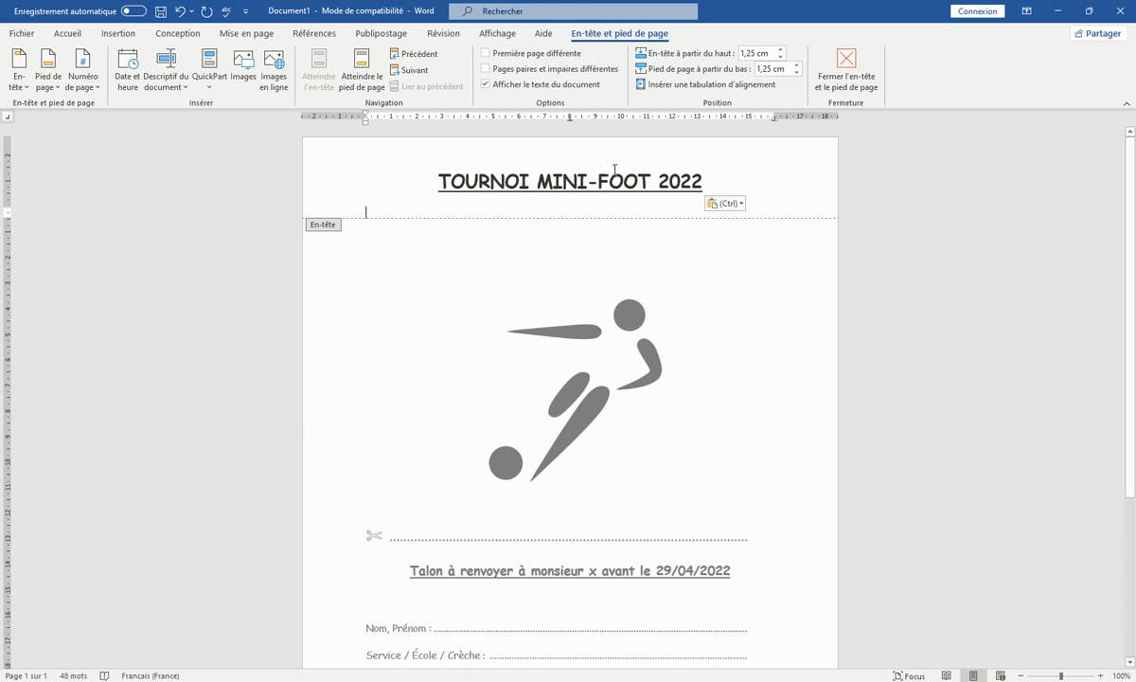
{"action": "left_click", "coordinate": [27, 45]}
{"action": "left_click", "coordinate": [66, 273]}
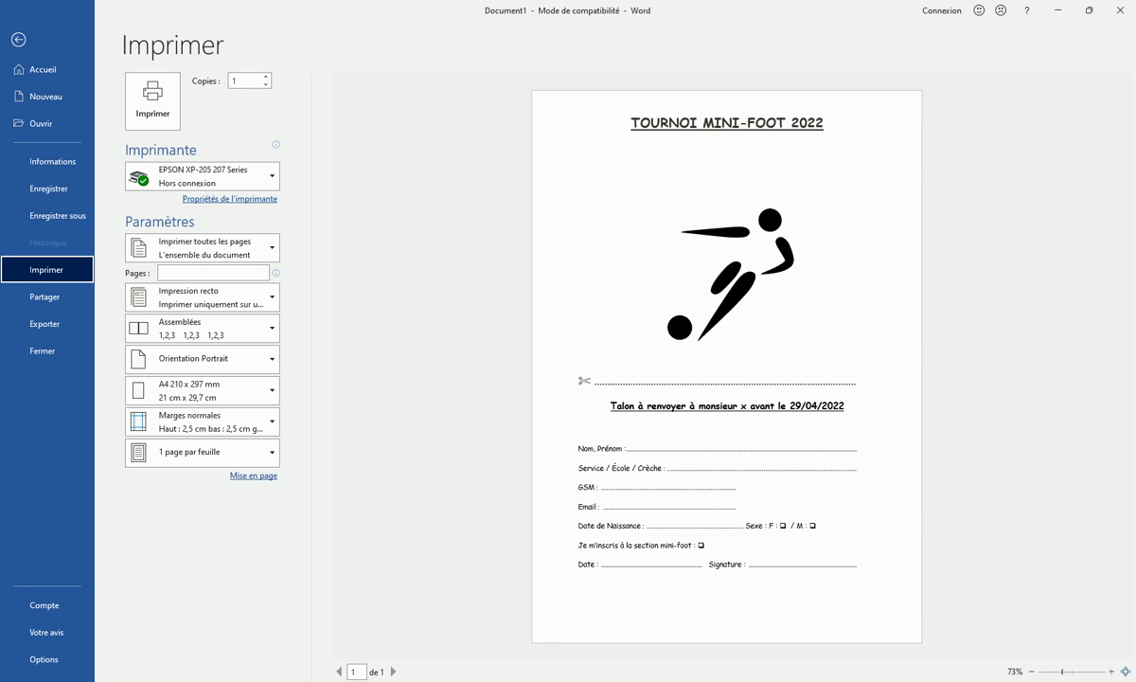
{"action": "right_click", "coordinate": [976, 669]}
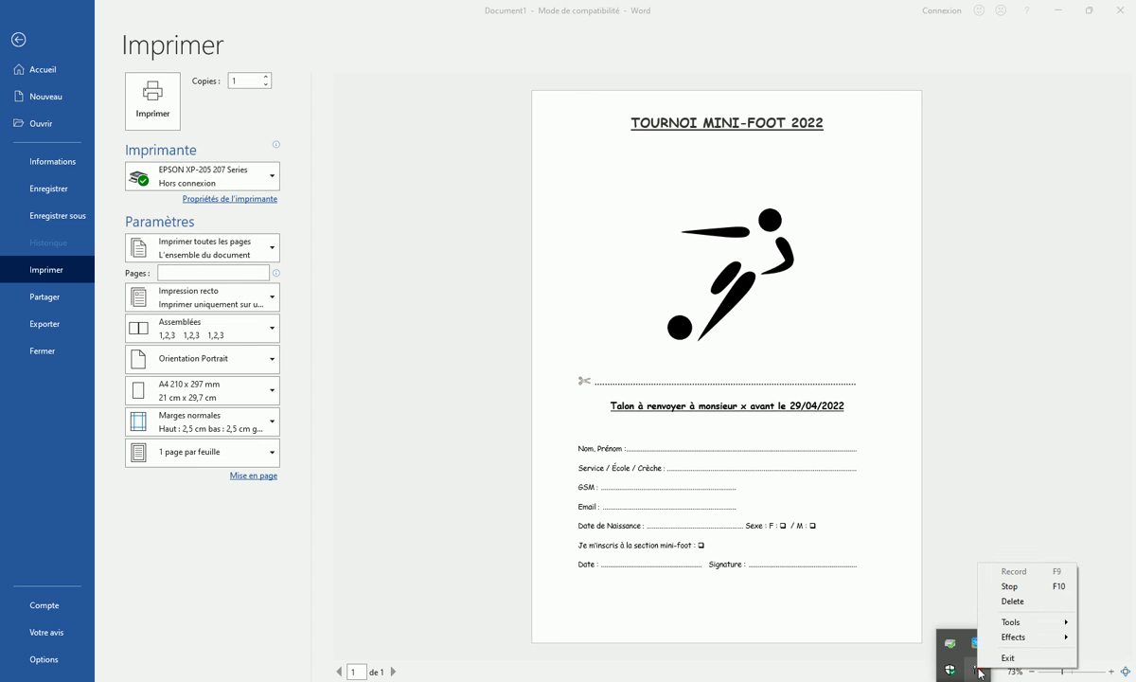